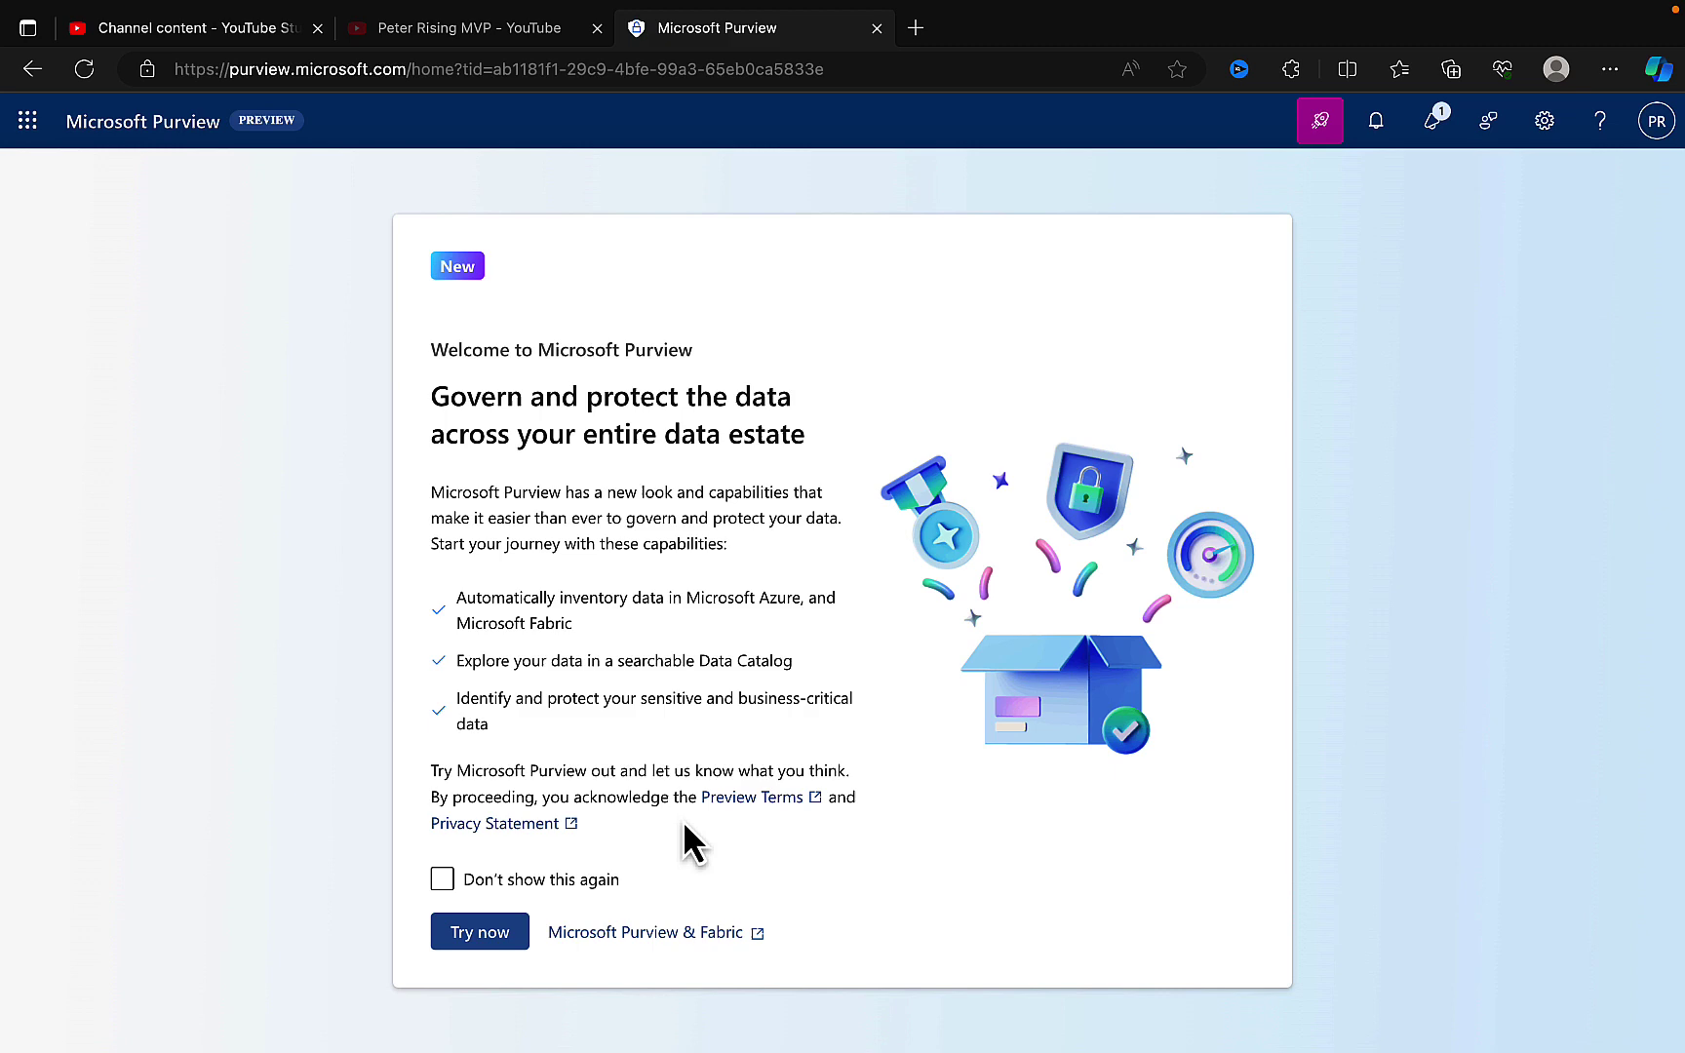
Tick 'Don't show this again' on the Welcome to Microsoft Purview dialog
left_click(443, 880)
Choose Try now and scroll the new home page down to Knowledge Center and back up
left_click(479, 934)
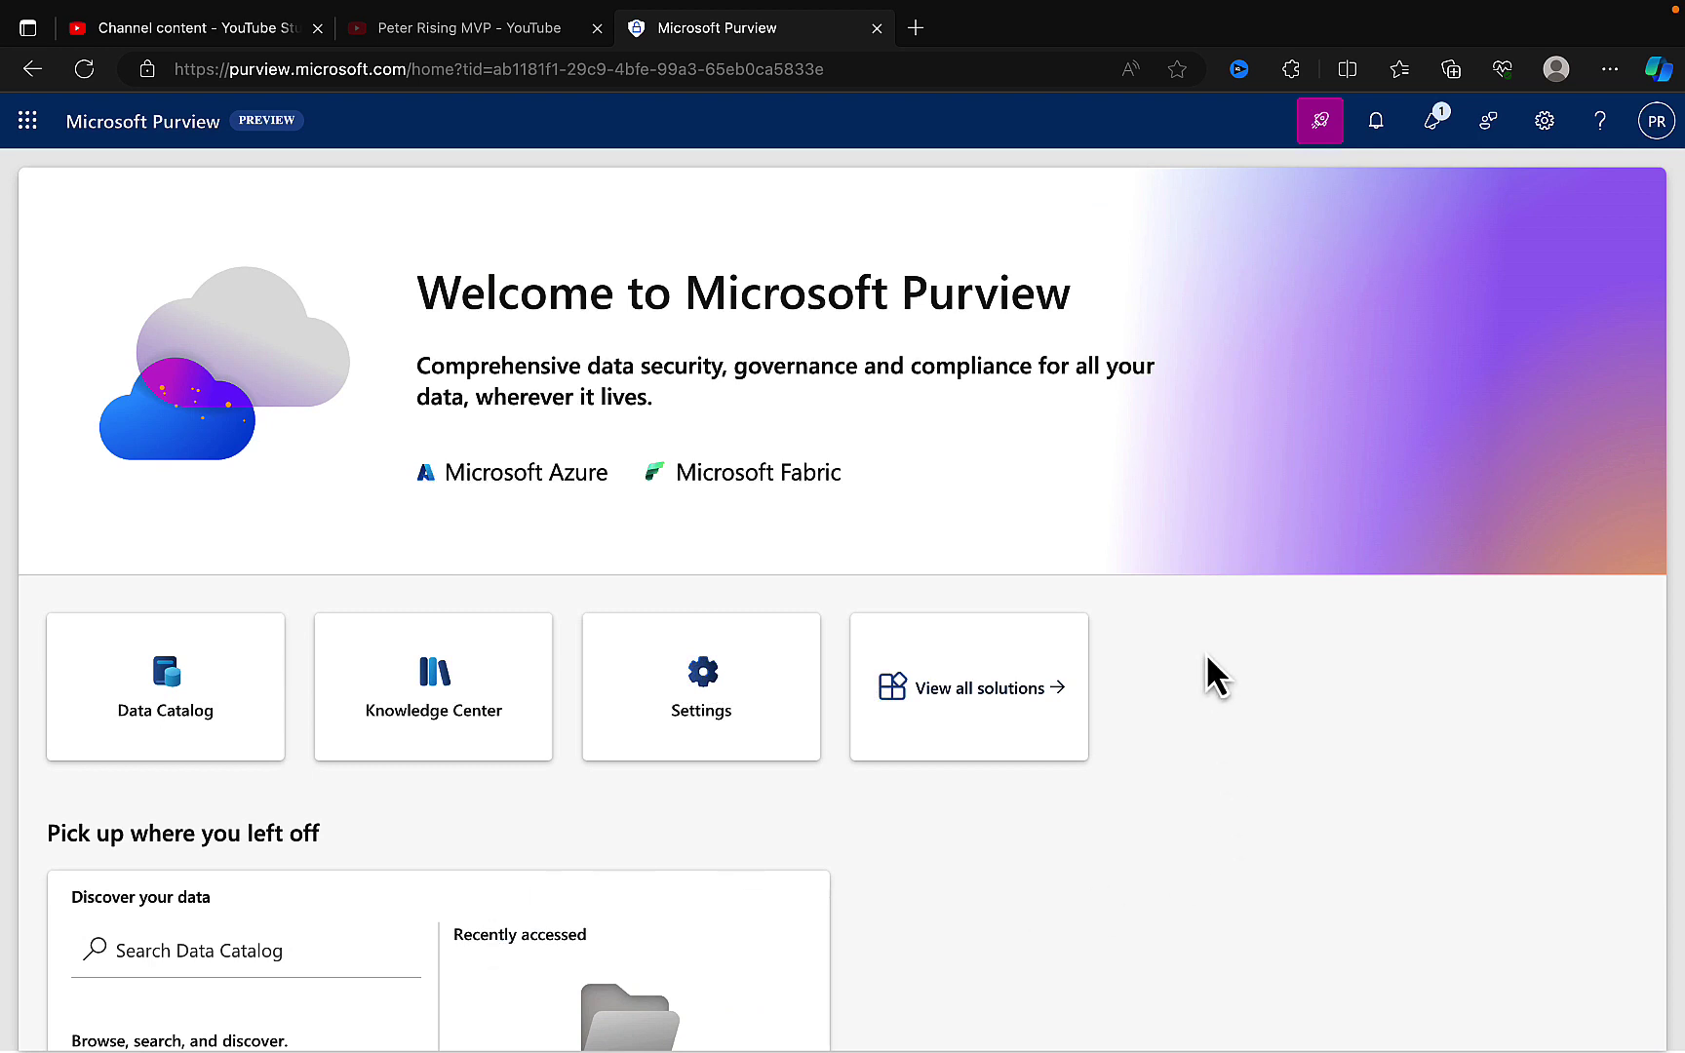
scroll(1208, 658, "down", 2)
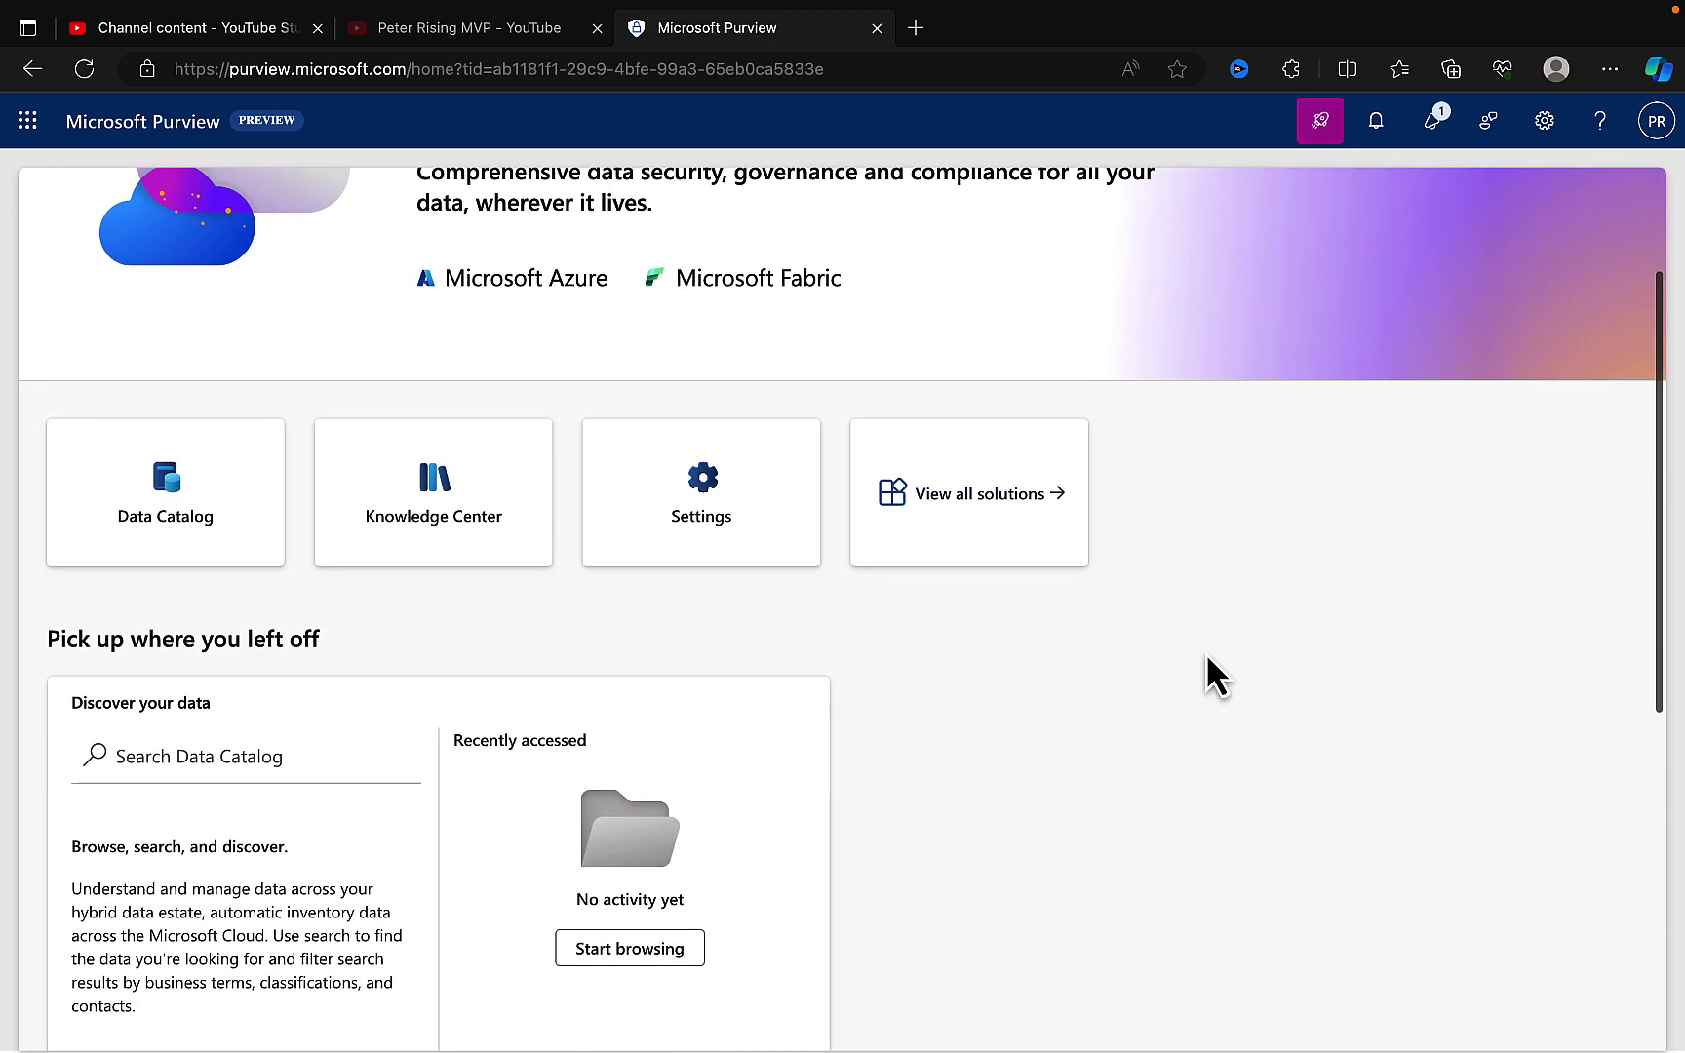
scroll(1208, 658, "down", 2)
scroll(1207, 653, "down", 2)
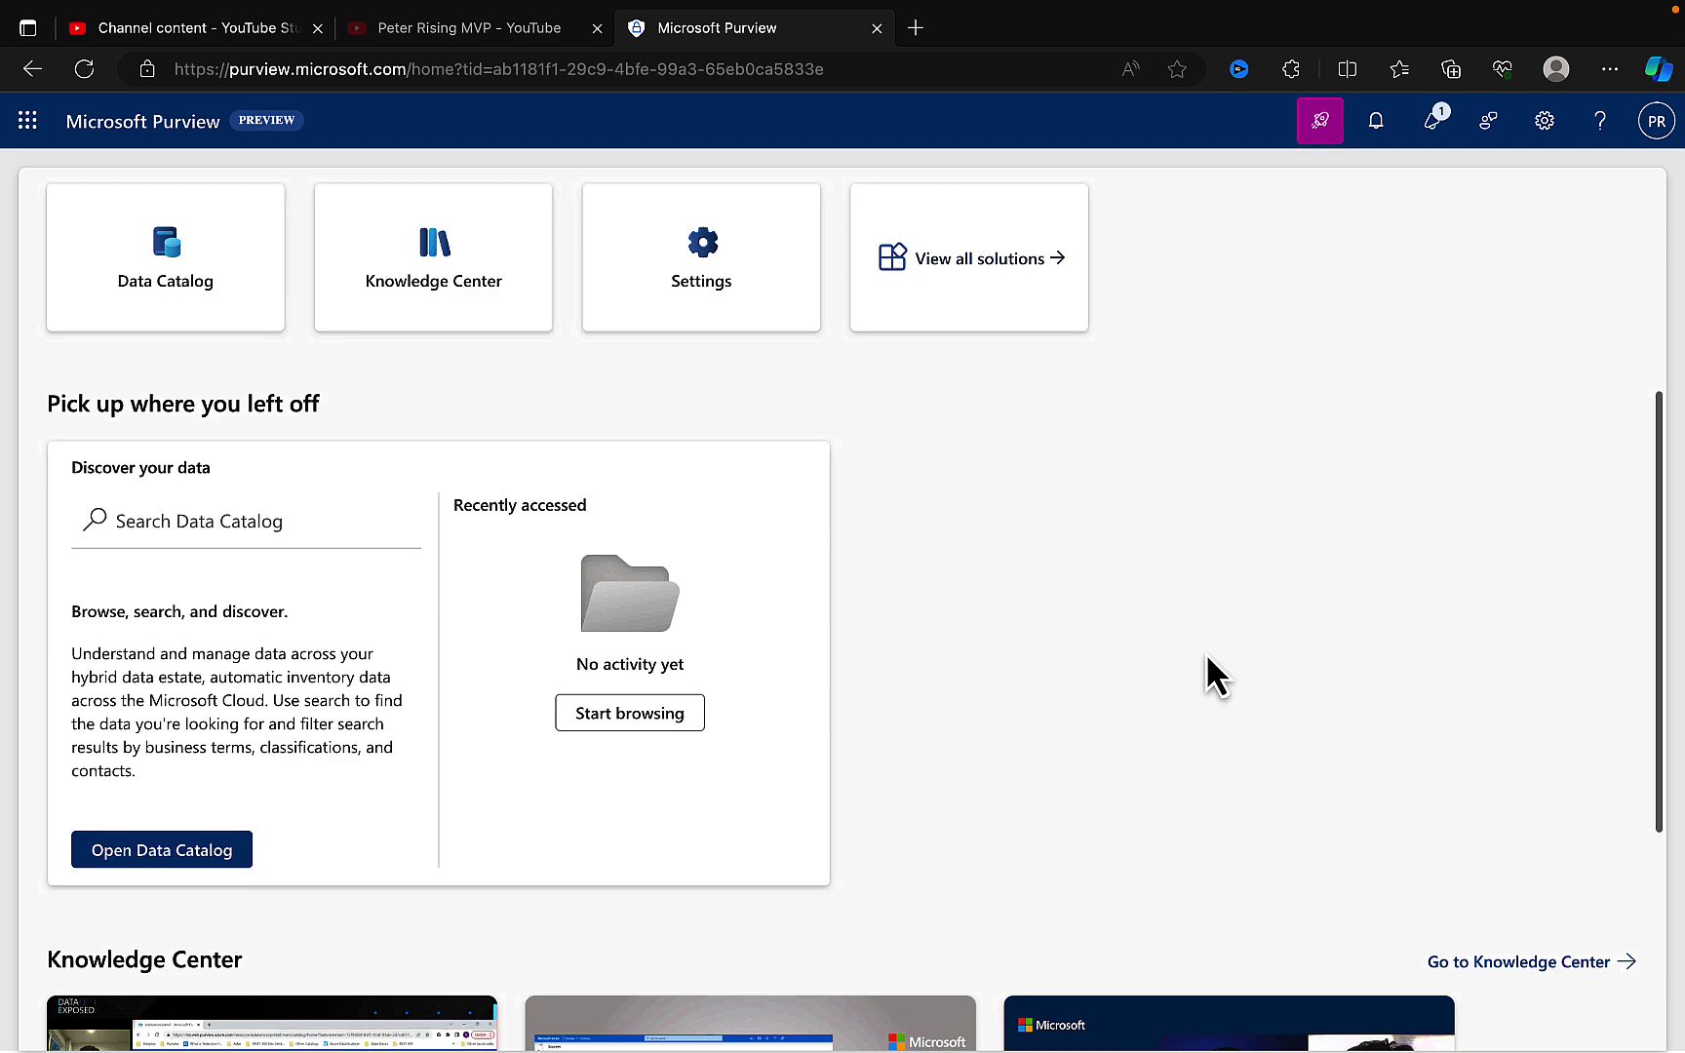
scroll(1206, 653, "up", 3)
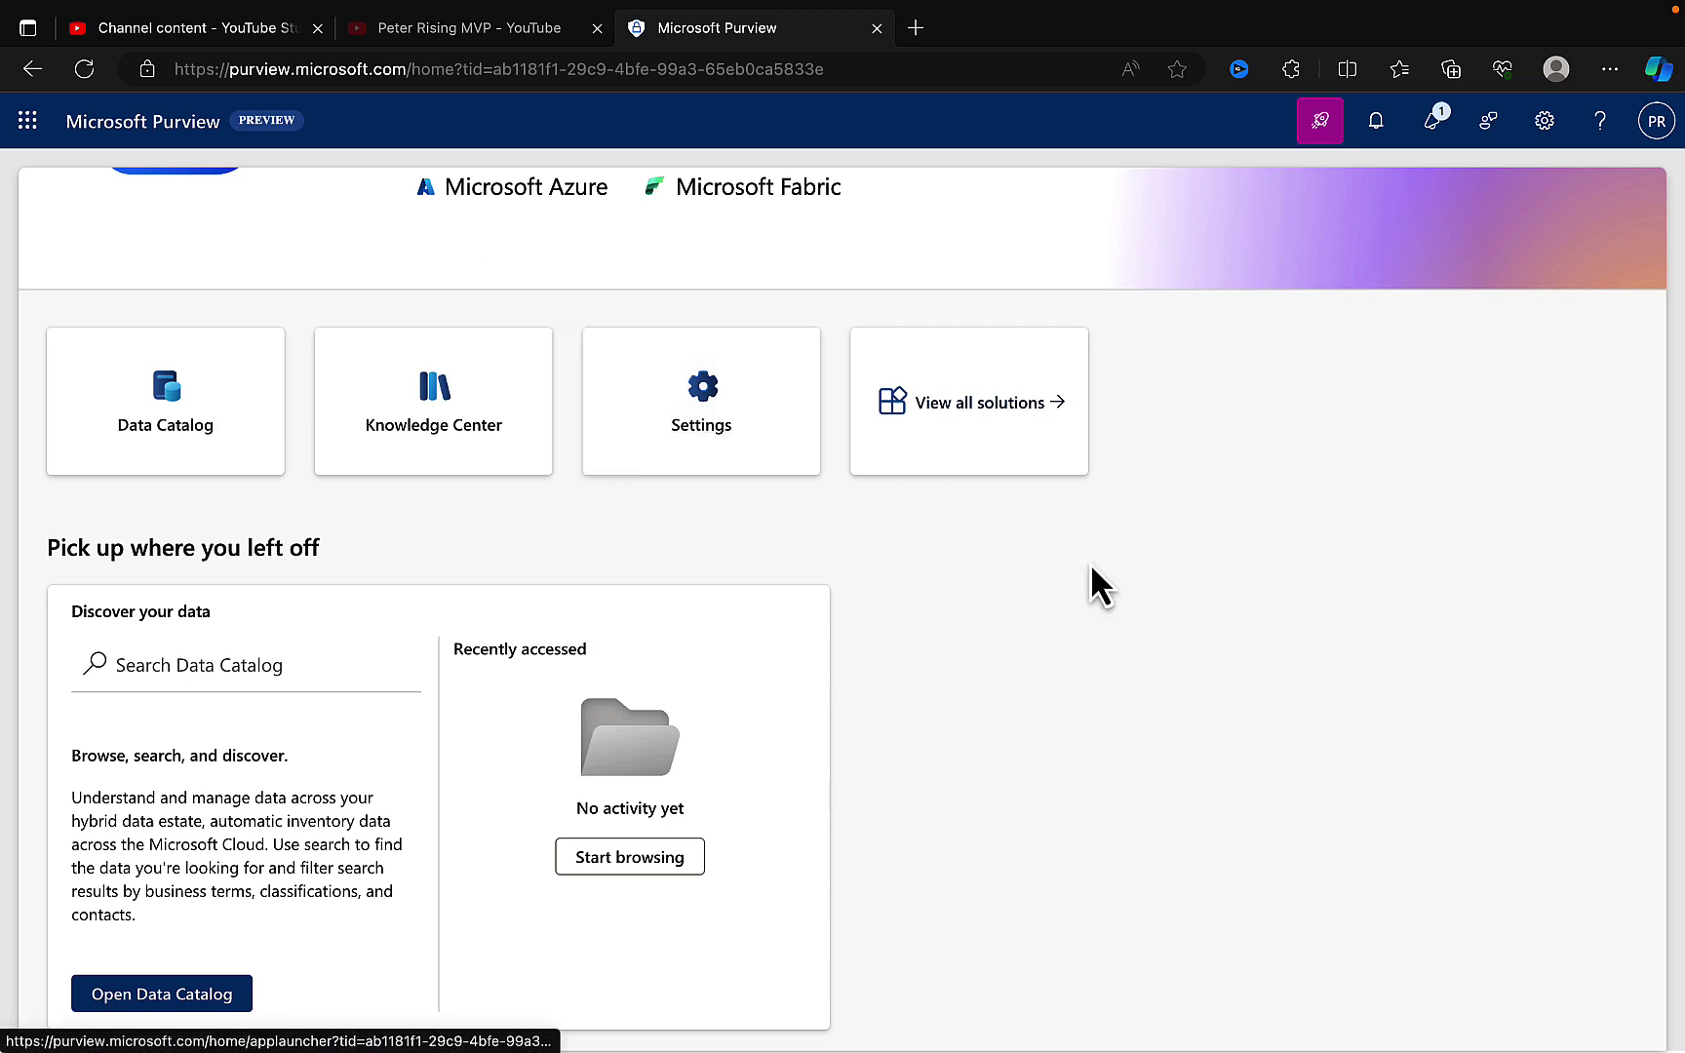
scroll(1091, 568, "down", 3)
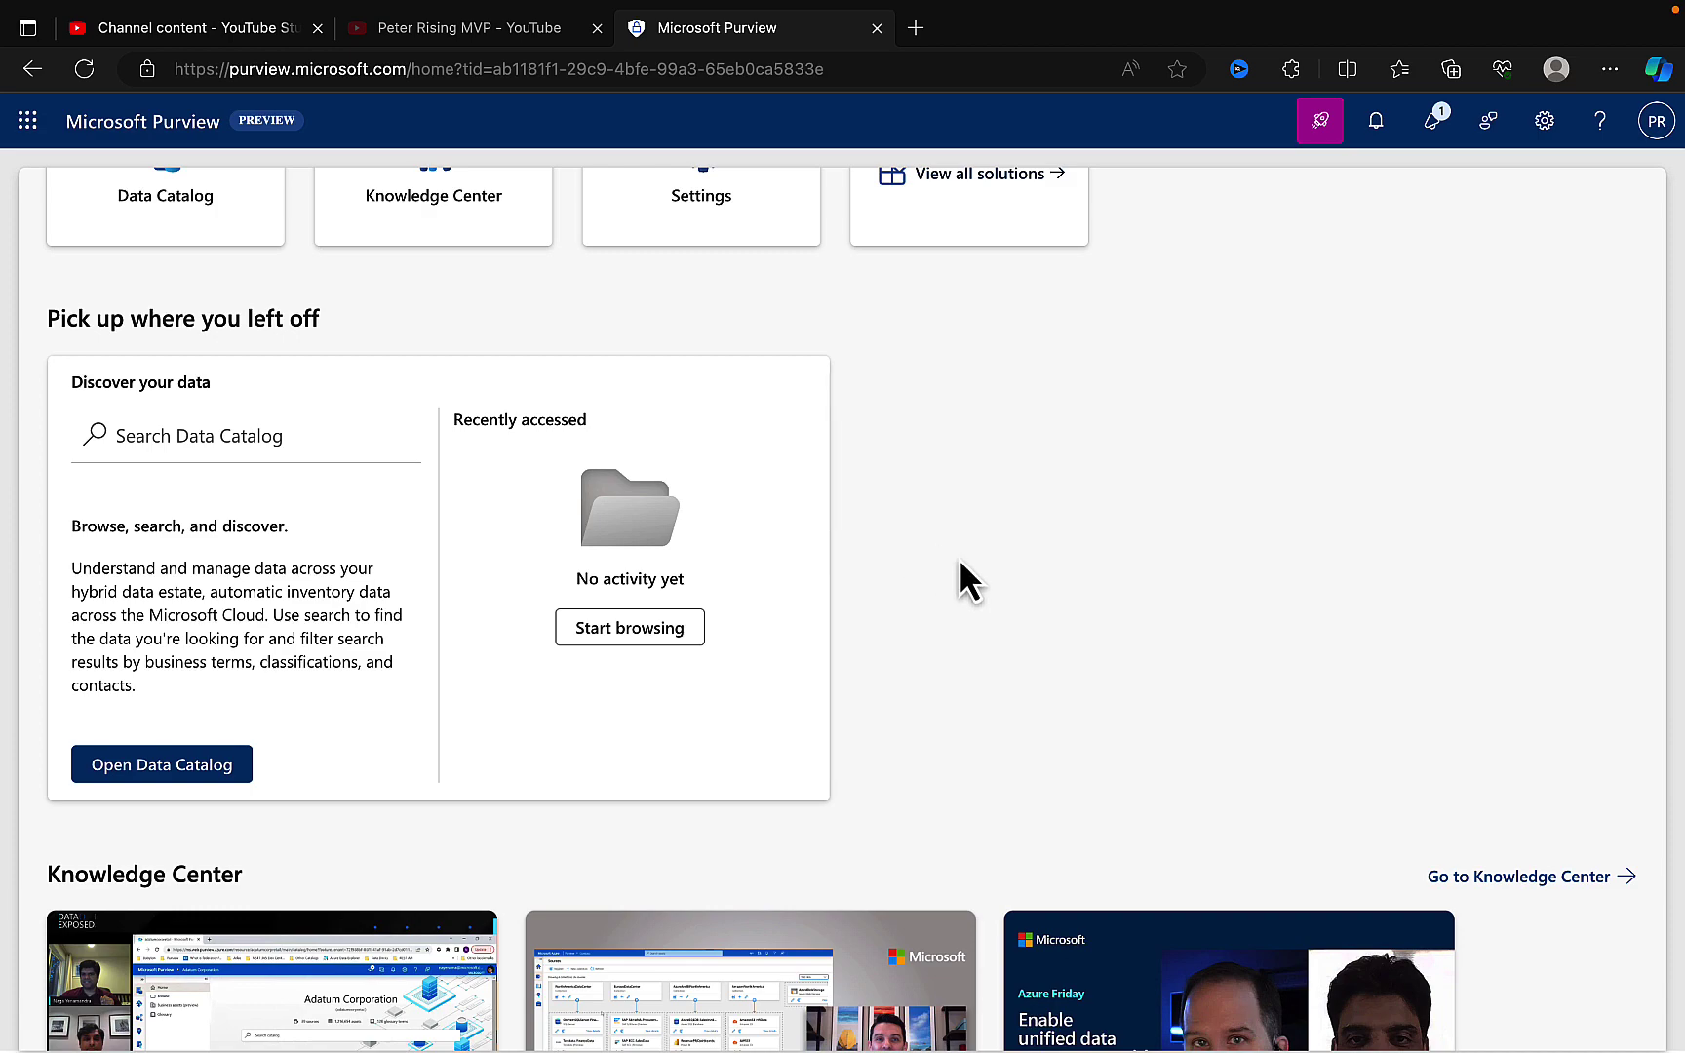
scroll(960, 608, "down", 3)
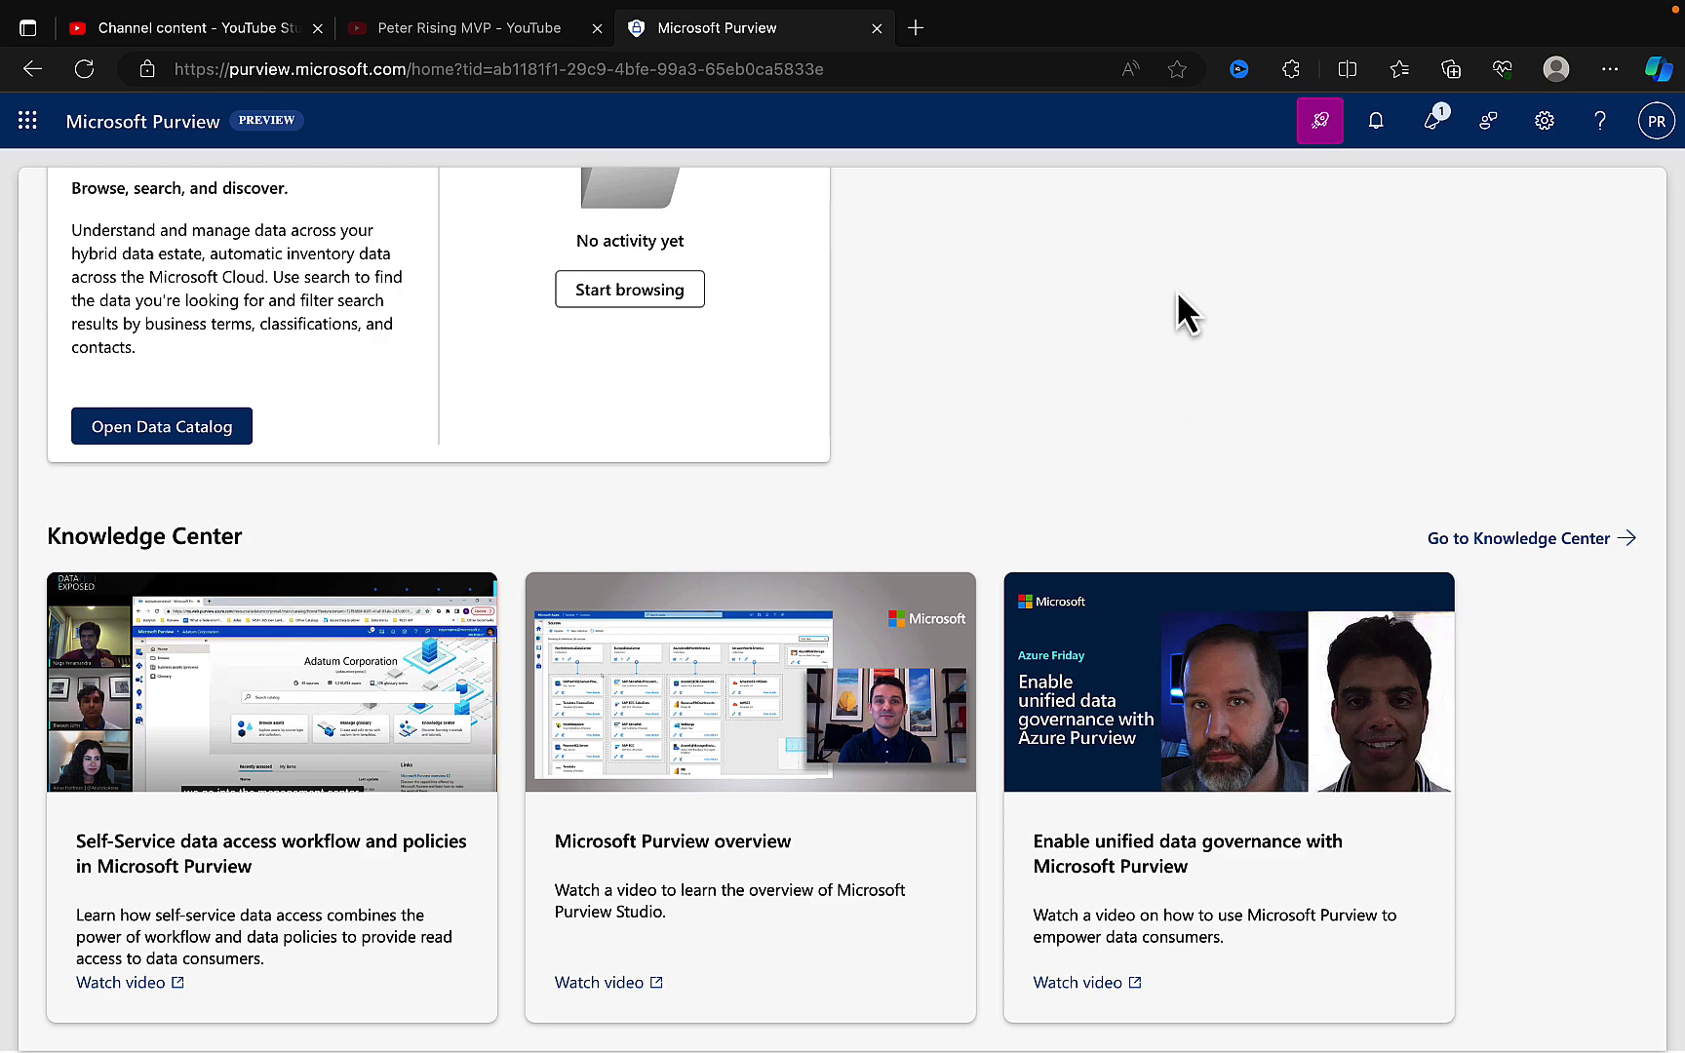
scroll(1178, 293, "up", 8)
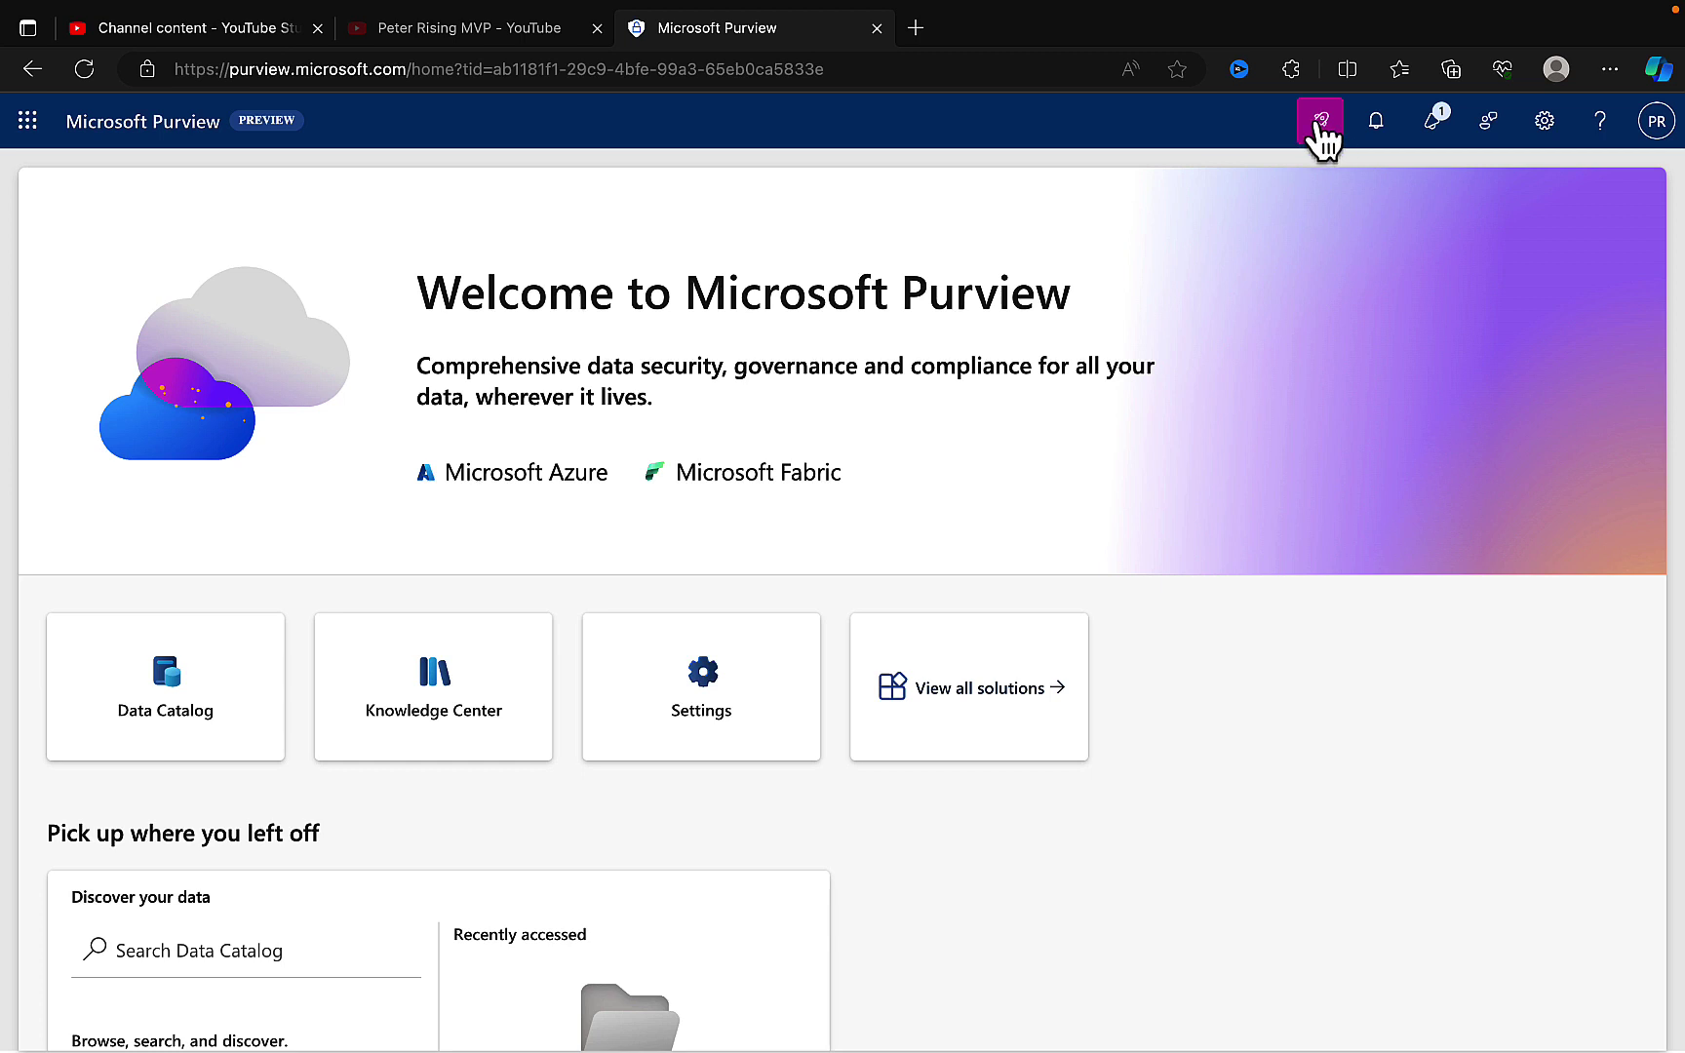
Open the Purview Enterprise upgrade's Learn more article in a new tab, then dismiss the offer with Not now
left_click(1319, 122)
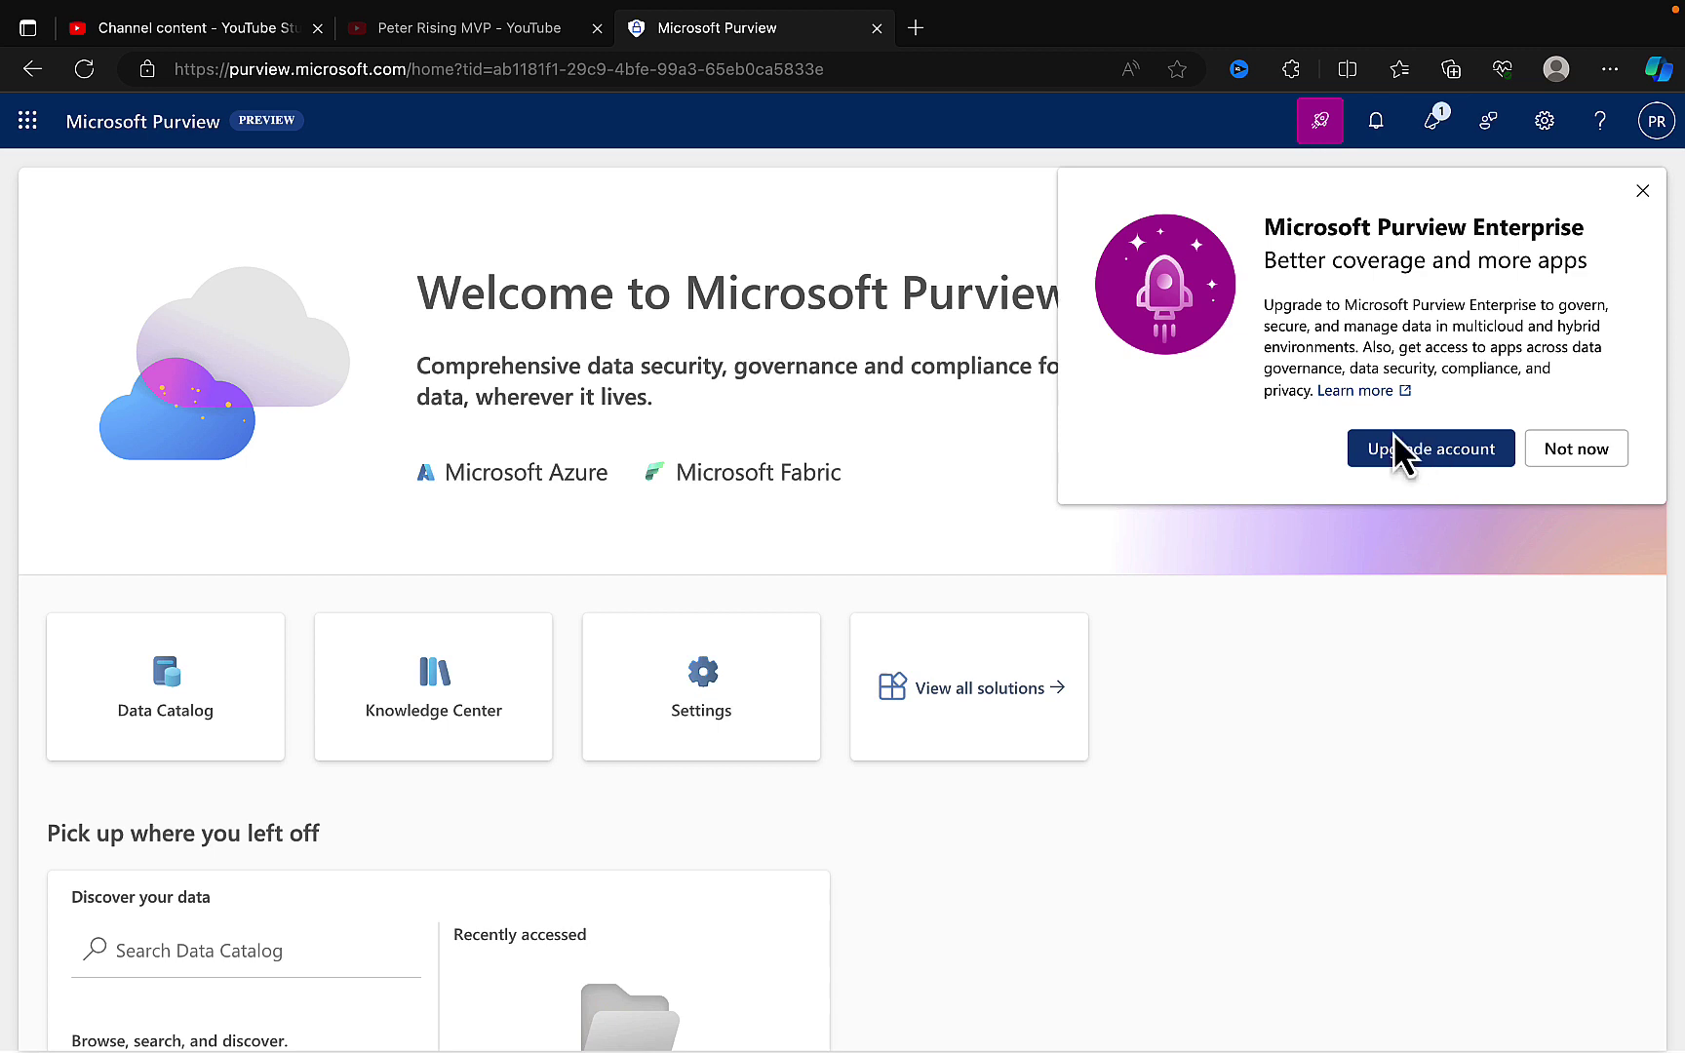
right_click(1356, 392)
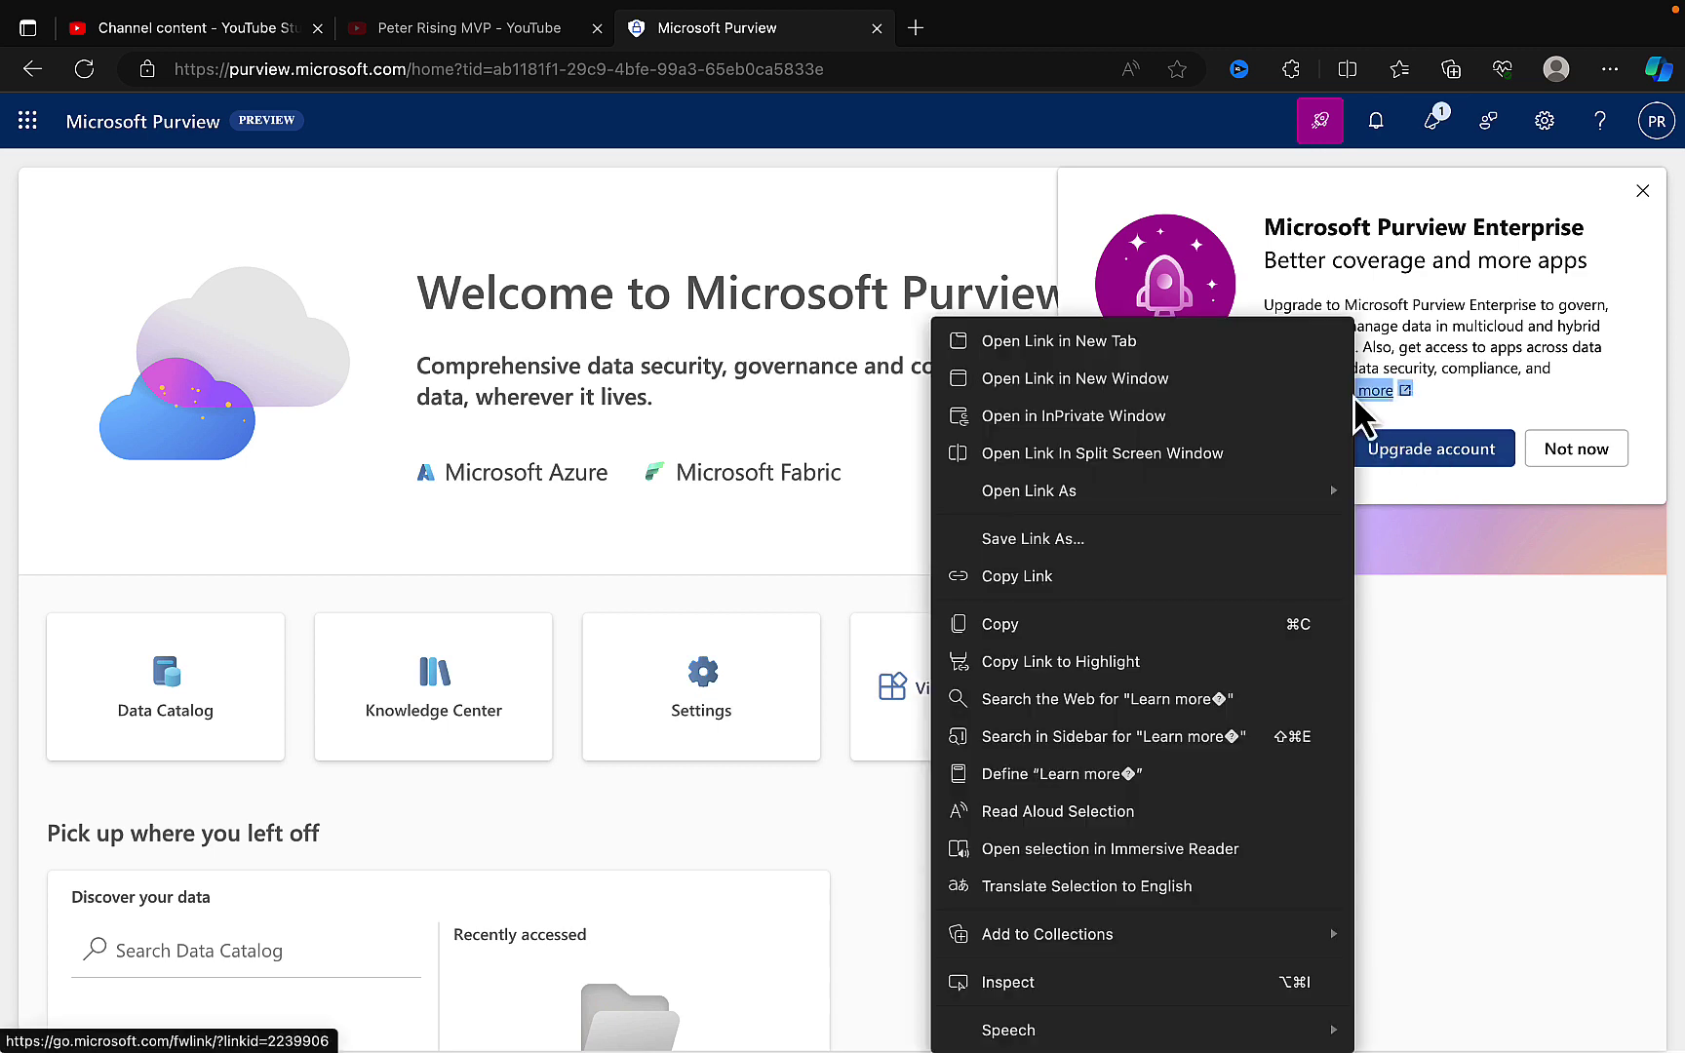
left_click(1167, 351)
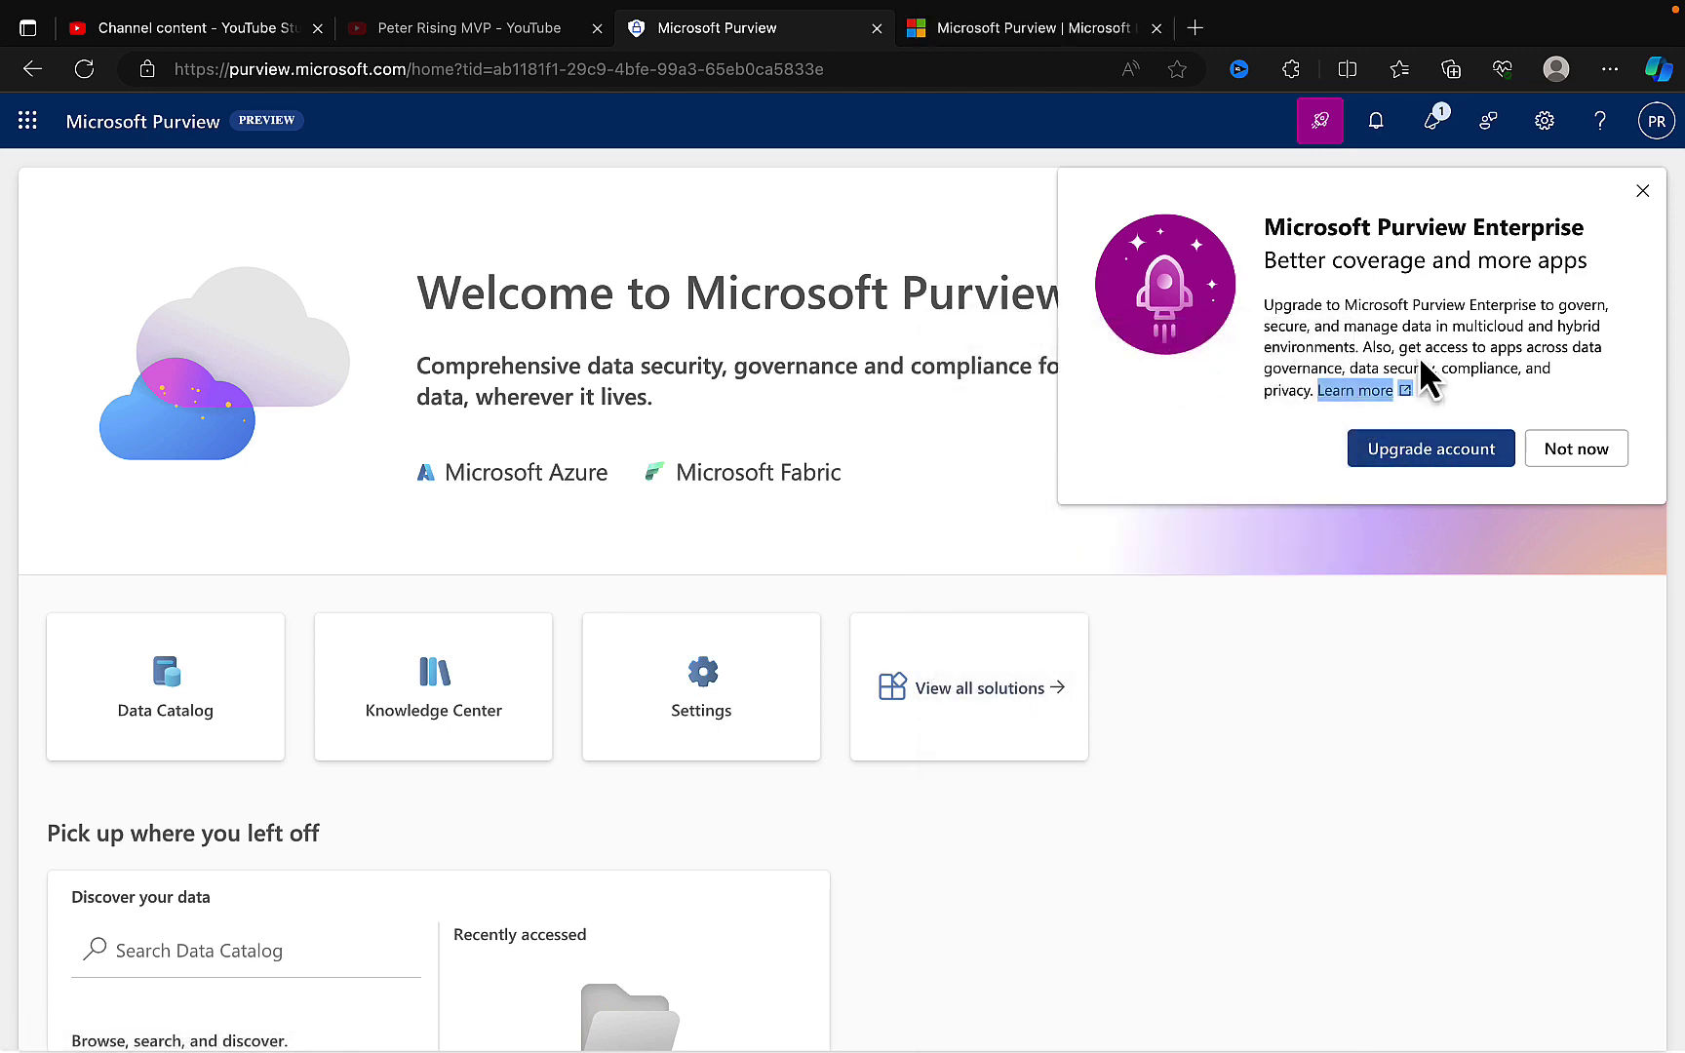
left_click(1580, 454)
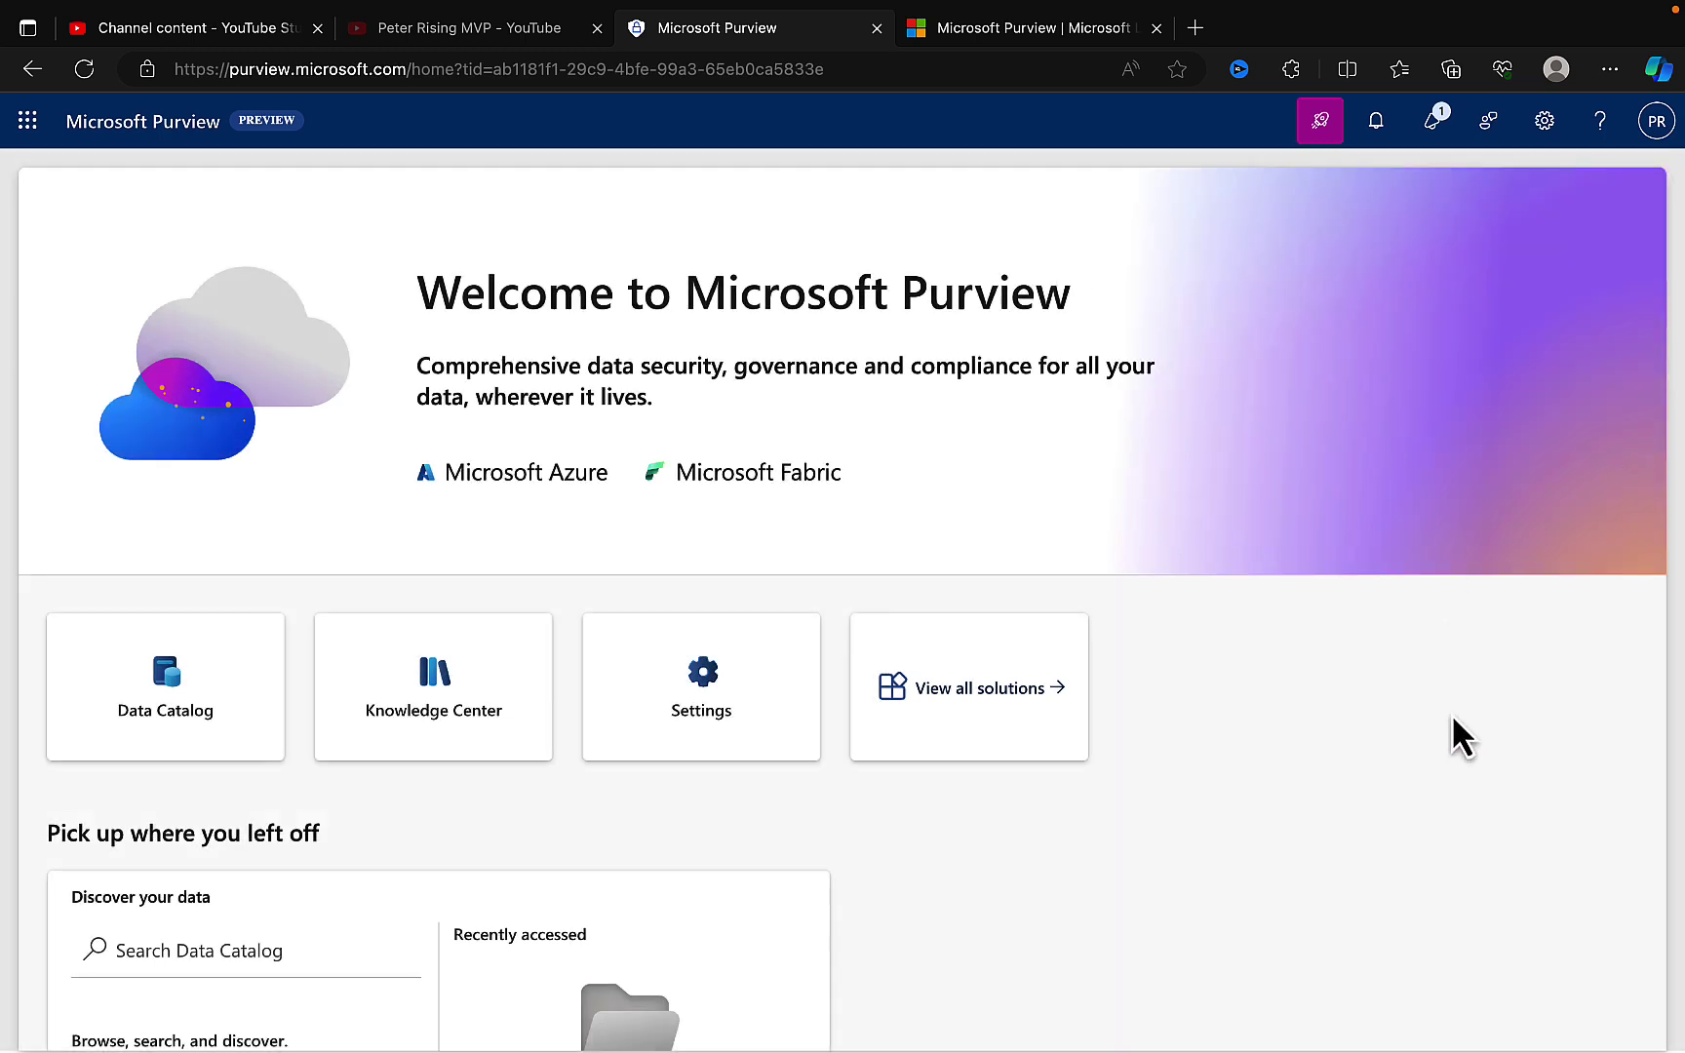
Browse Settings' Role groups, Solutions and platform settings, ending on Solutions listing Data Catalog and Knowledge Center
left_click(683, 685)
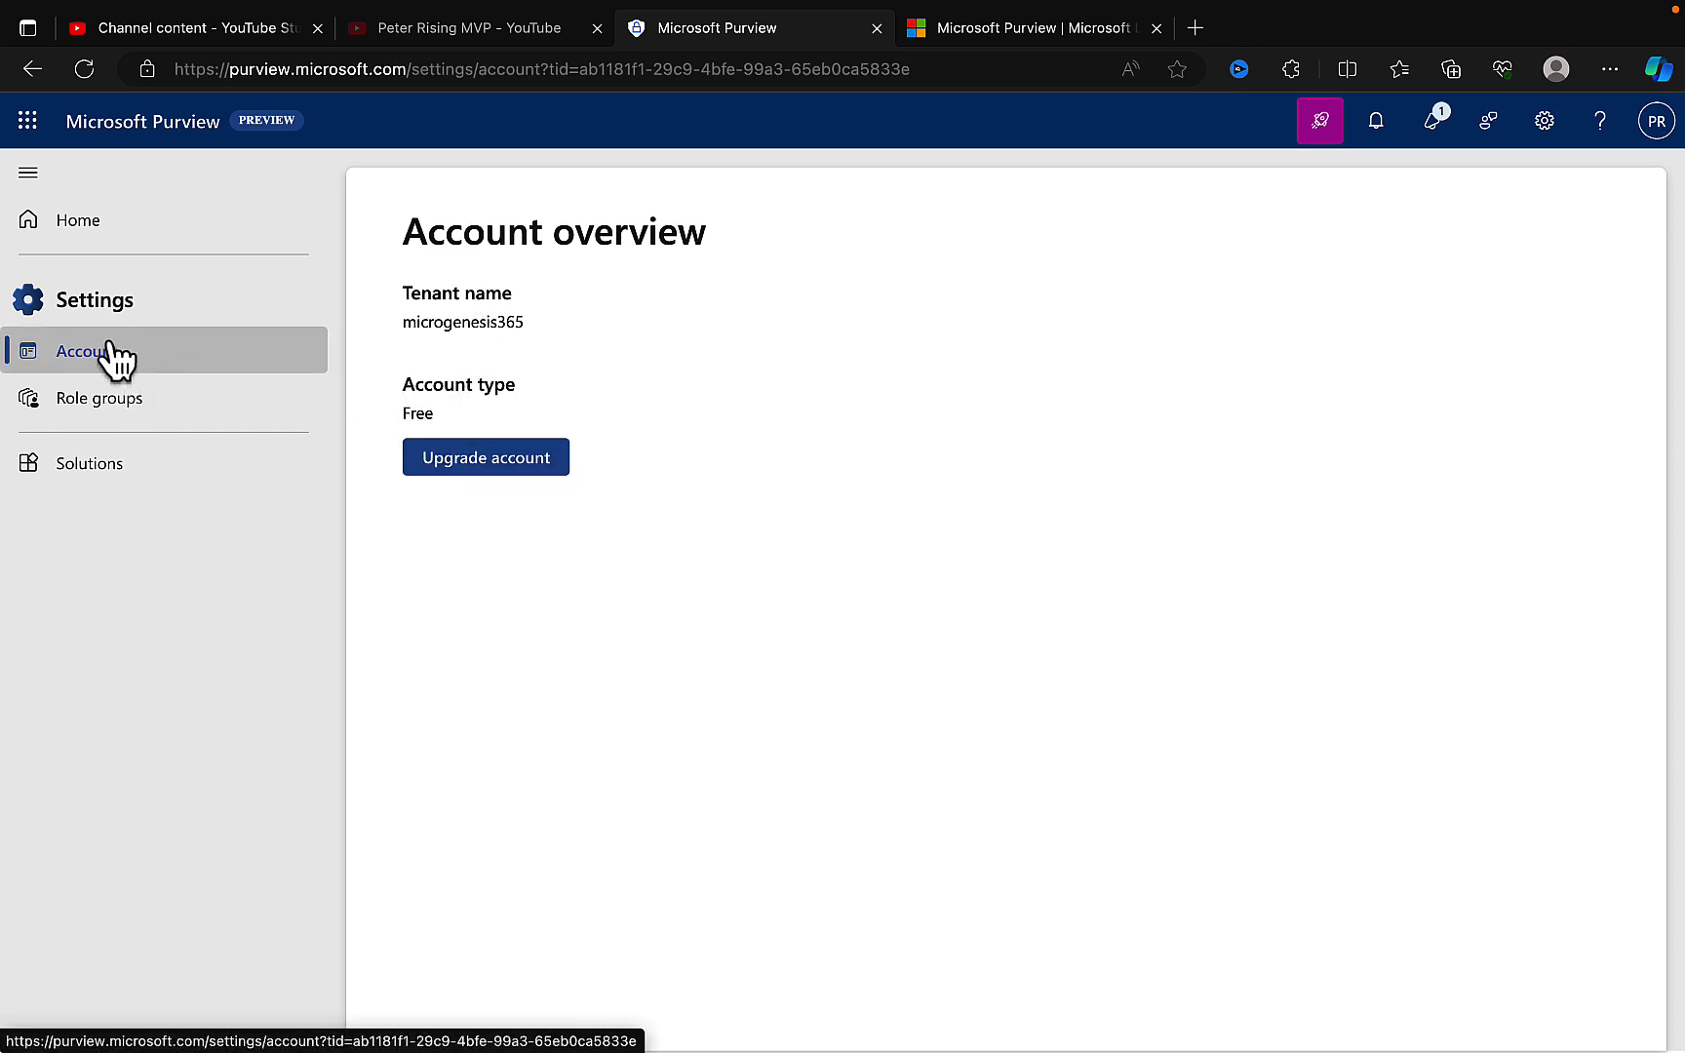
left_click(102, 402)
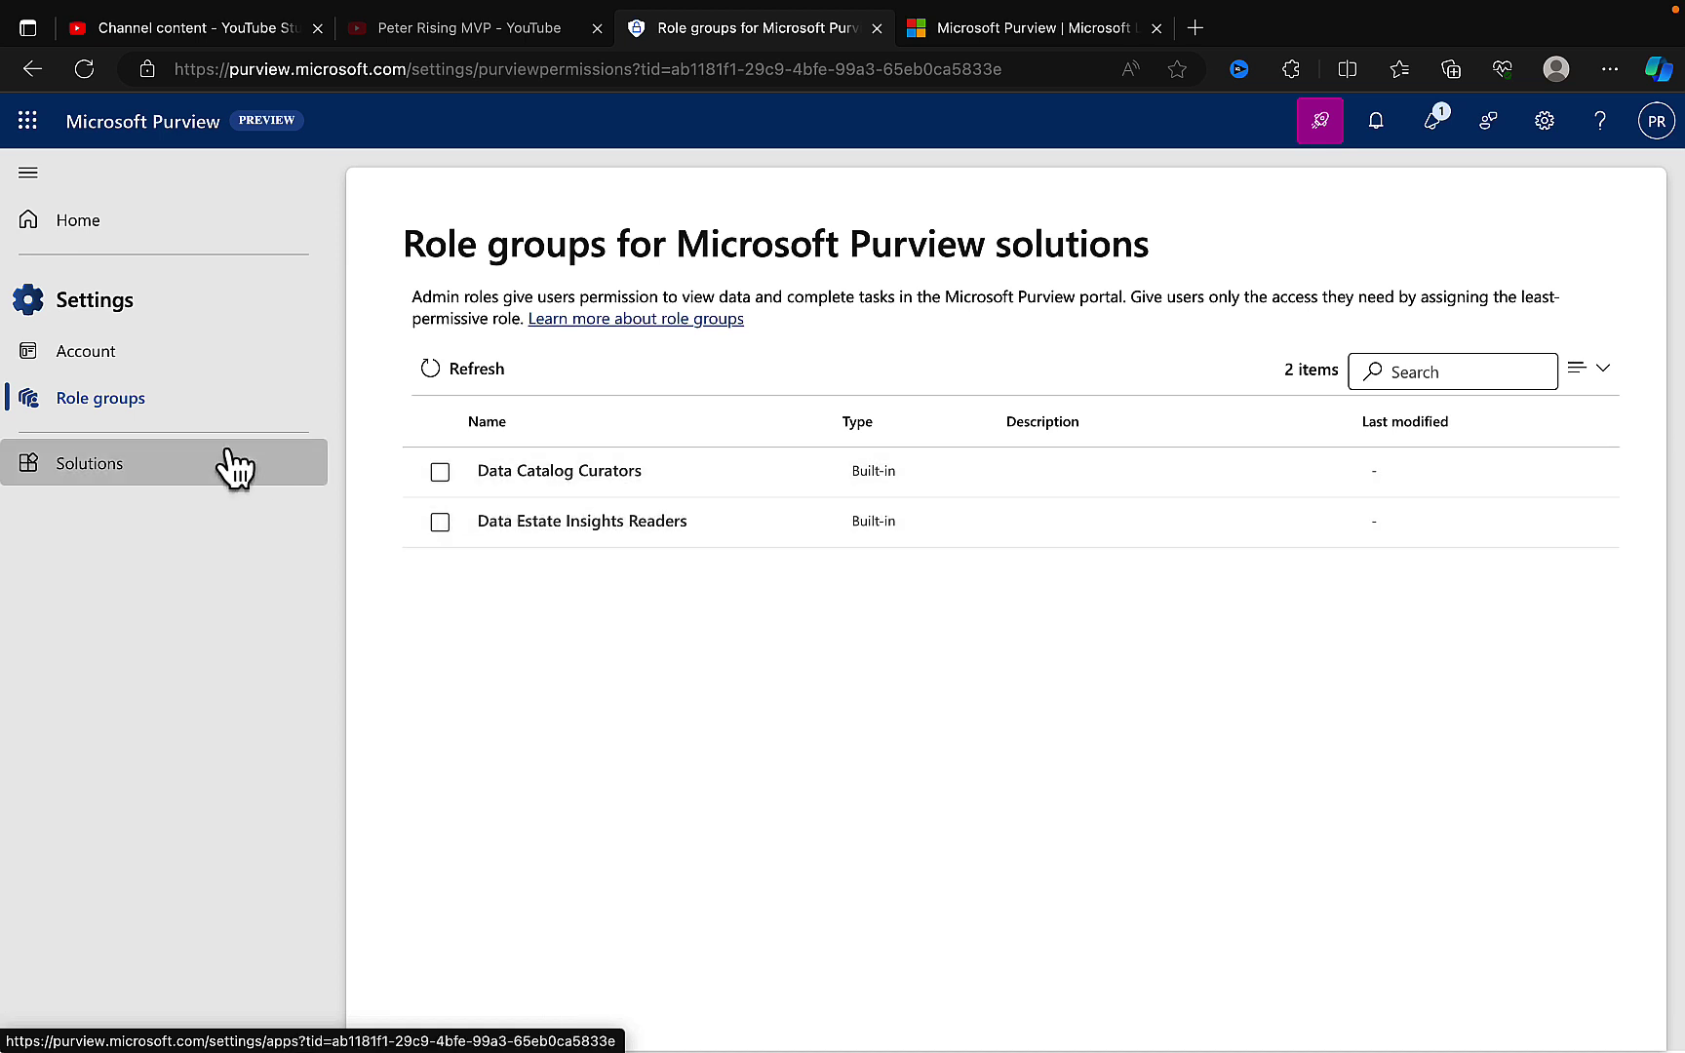
left_click(162, 468)
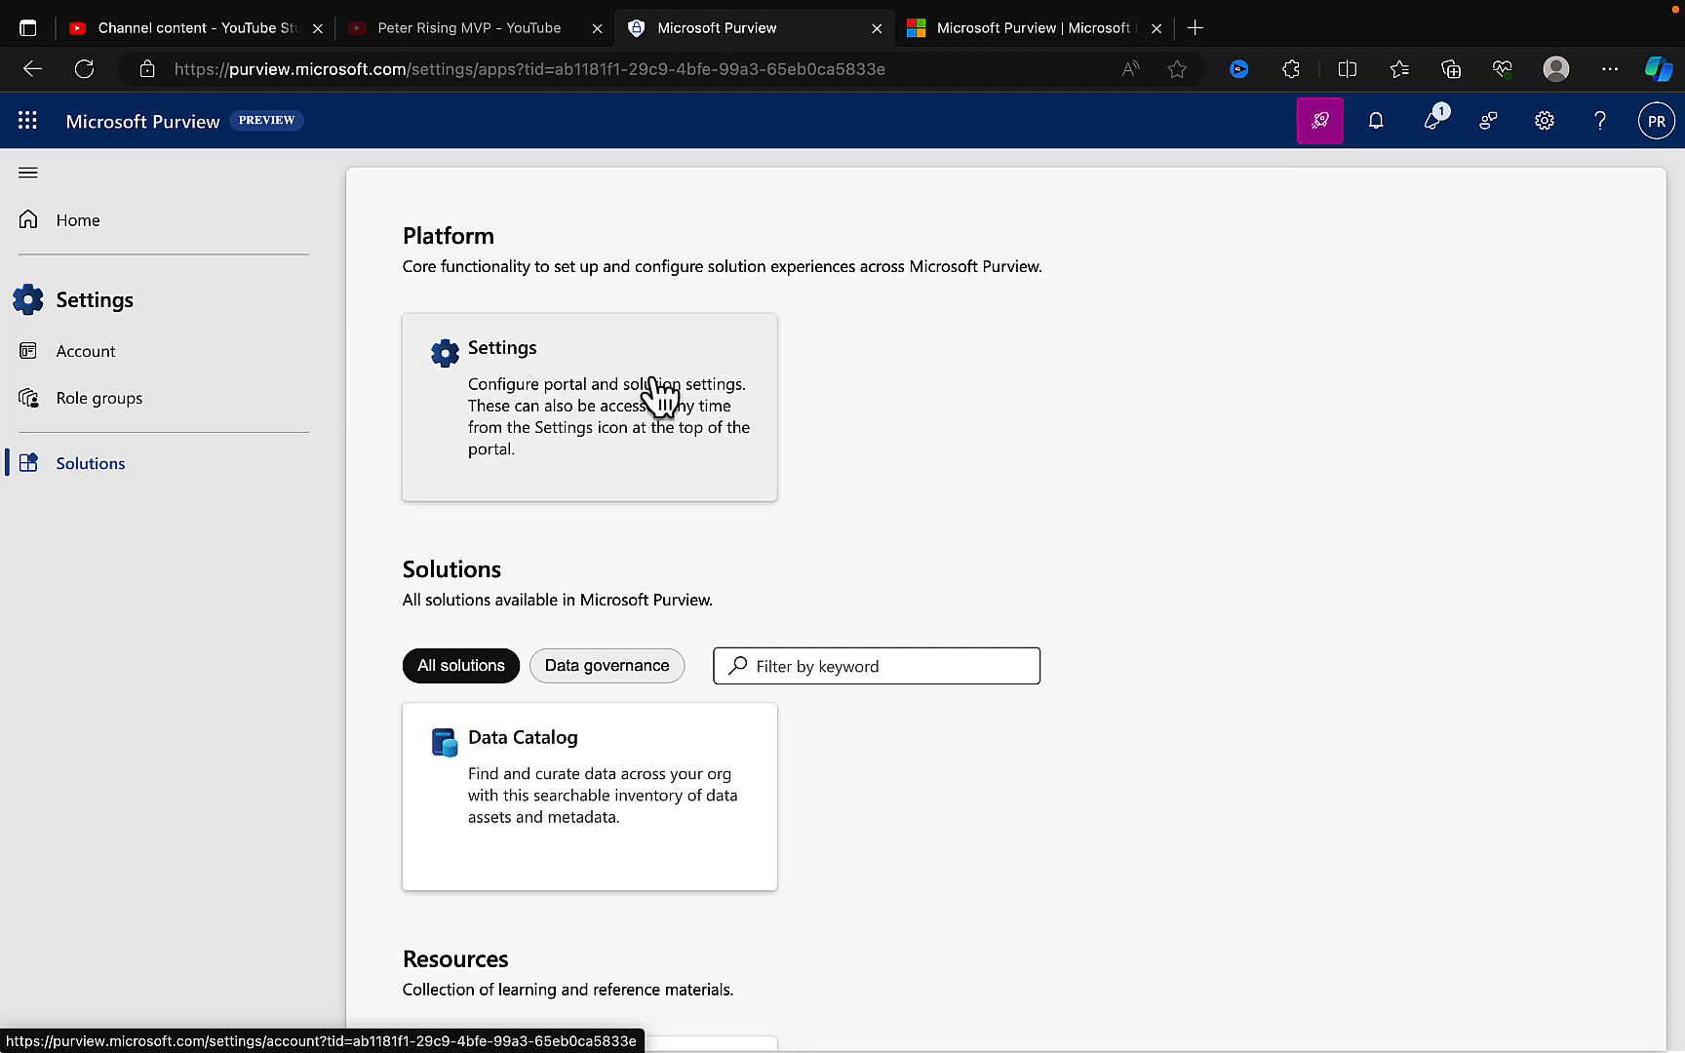
scroll(1140, 527, "down", 1)
scroll(1020, 475, "up", 1)
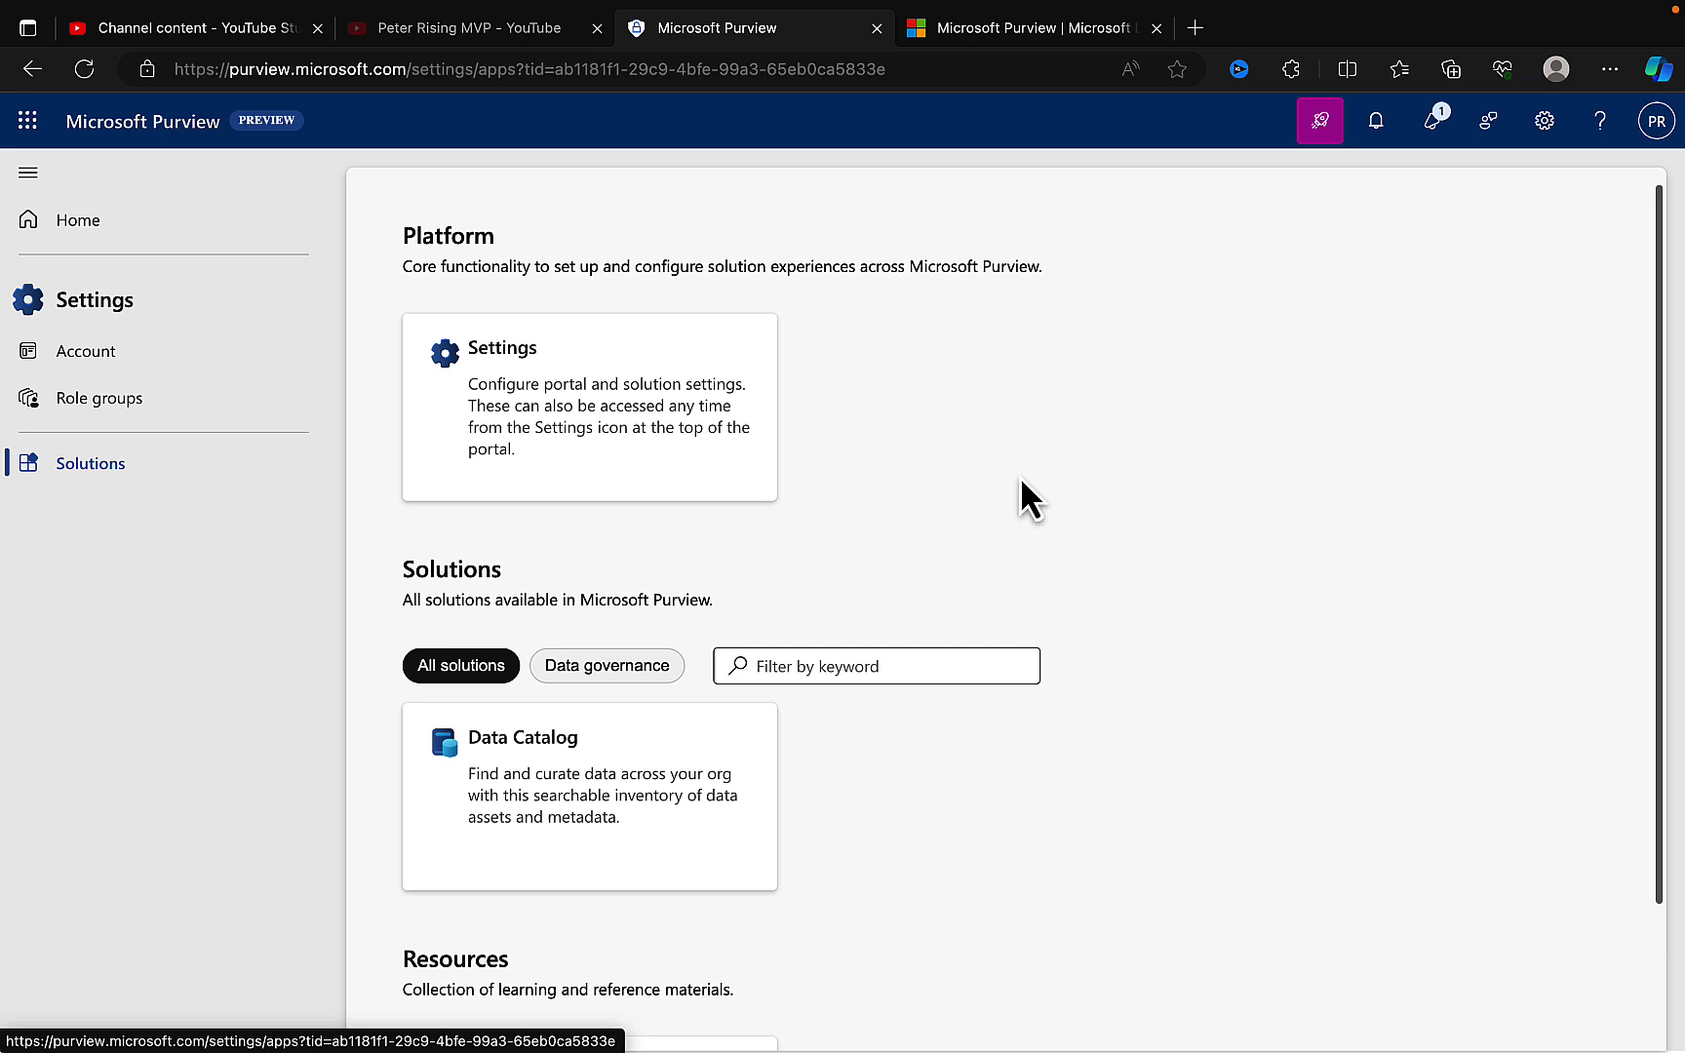
left_click(506, 375)
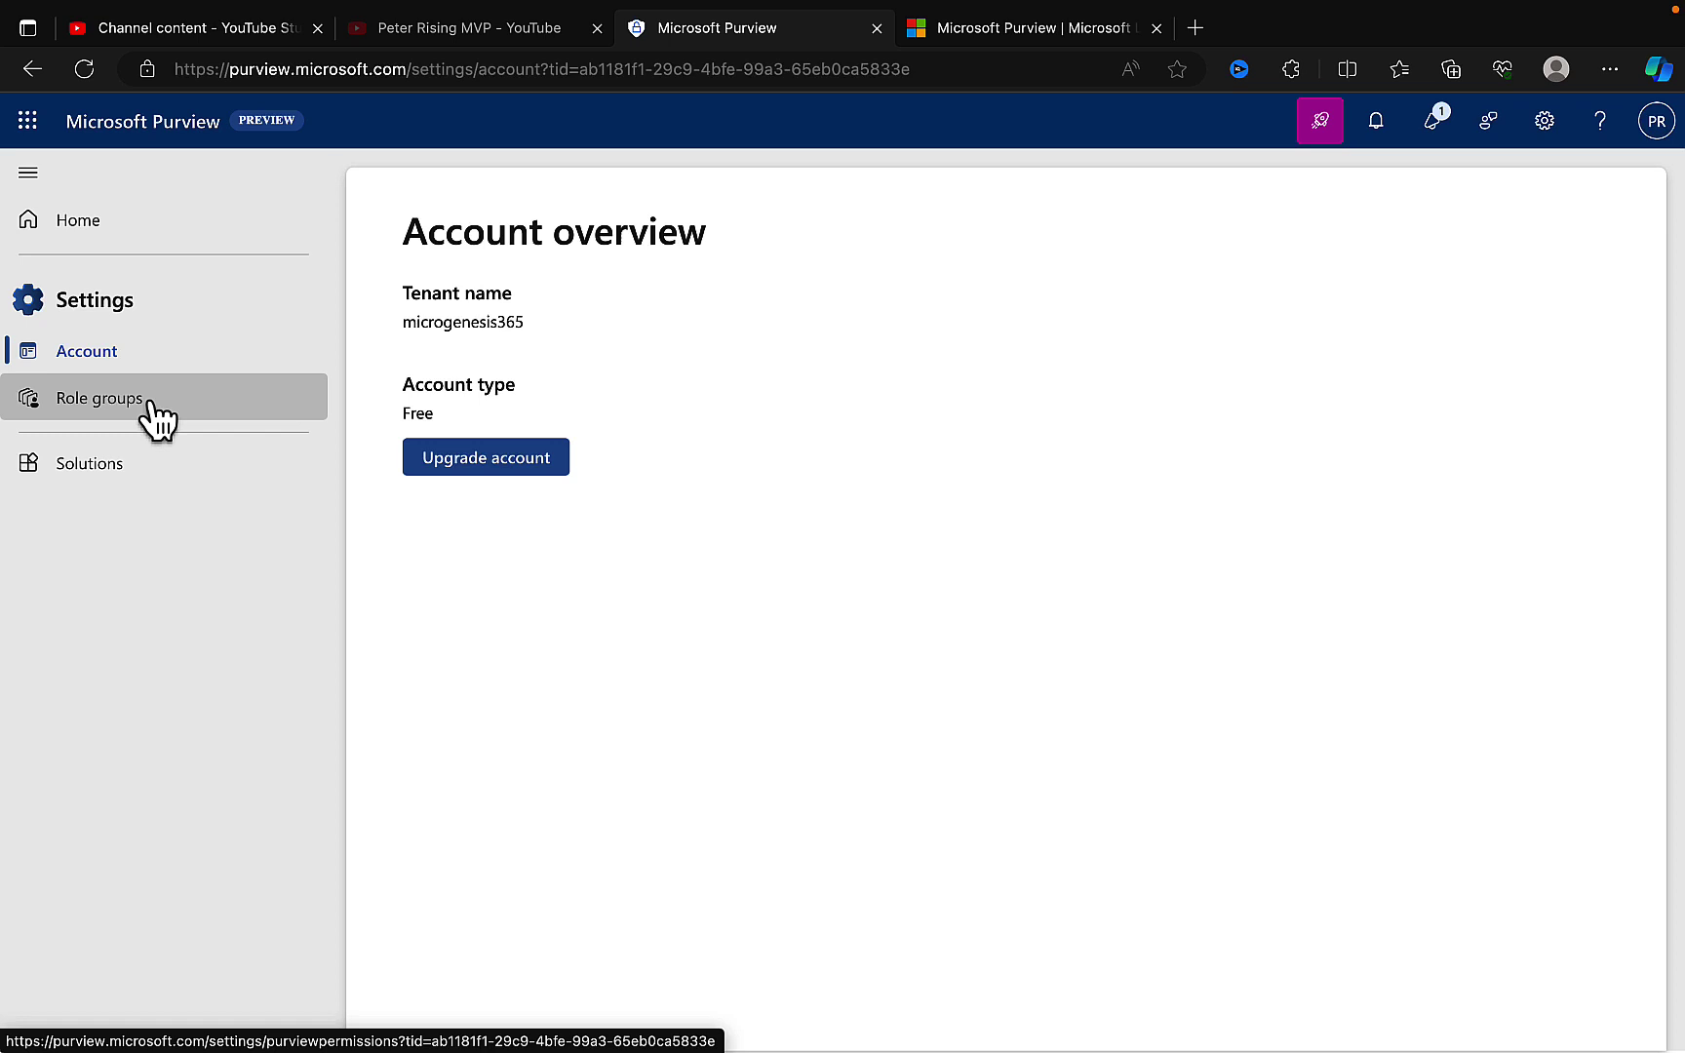
left_click(93, 468)
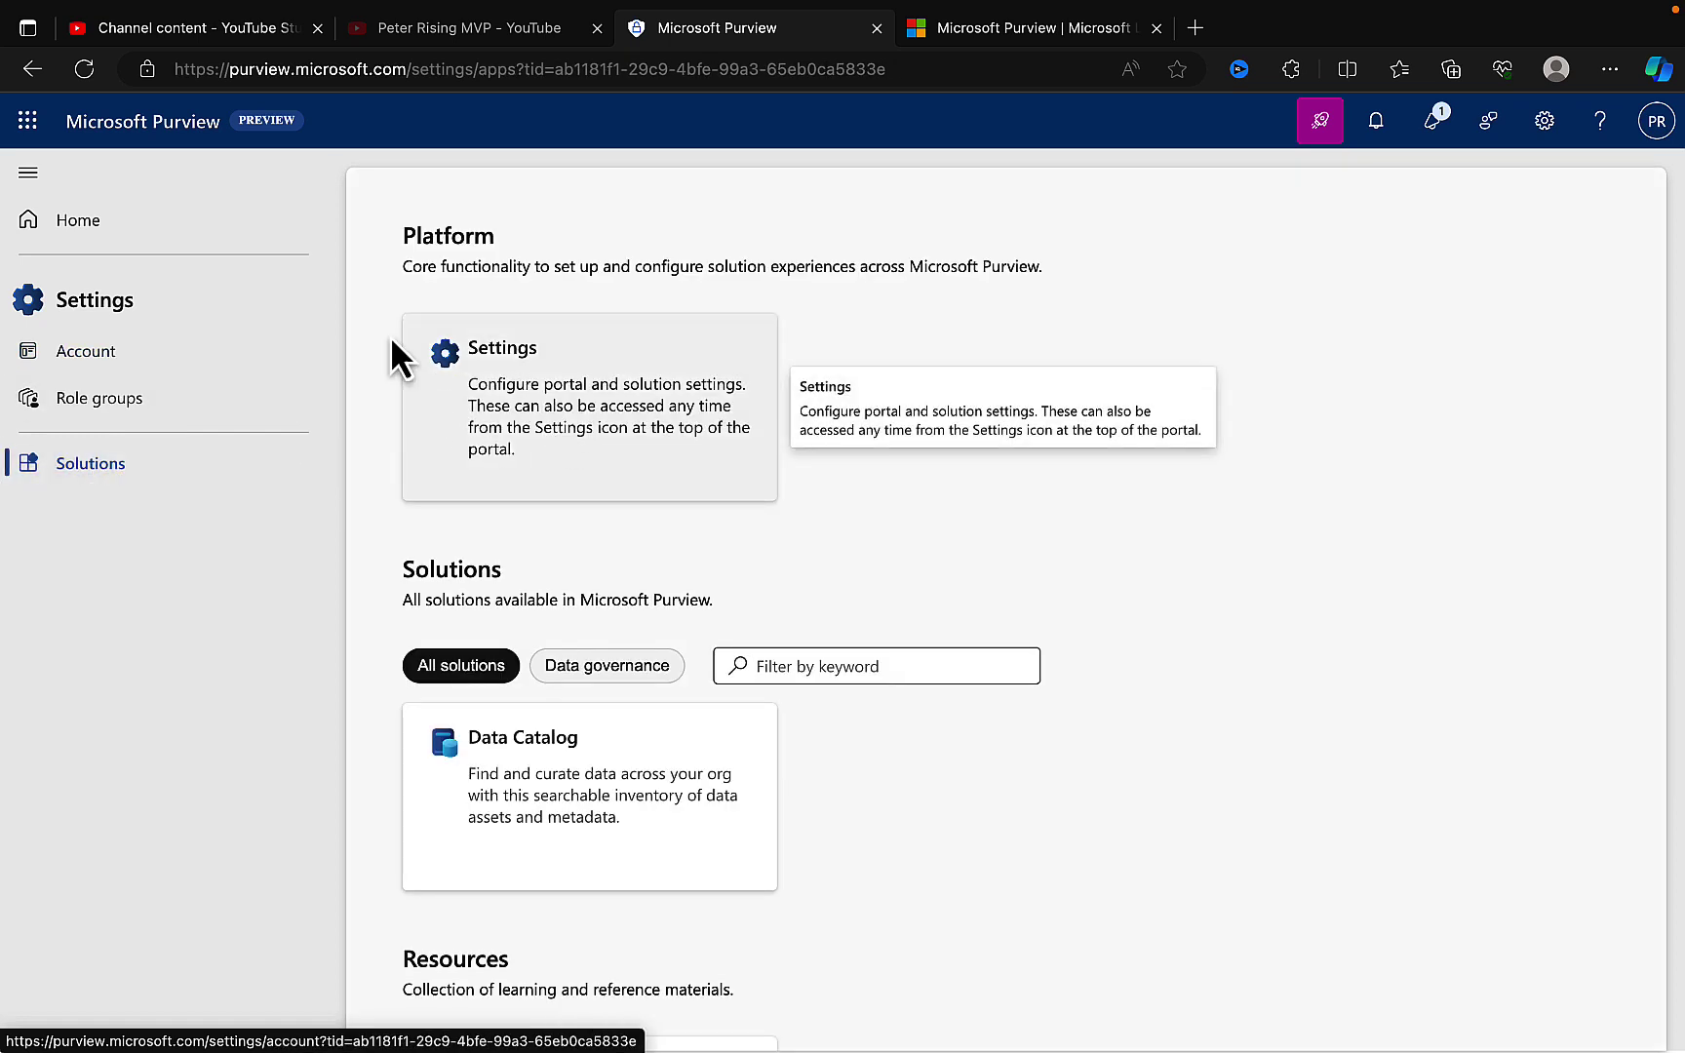
scroll(840, 468, "down", 2)
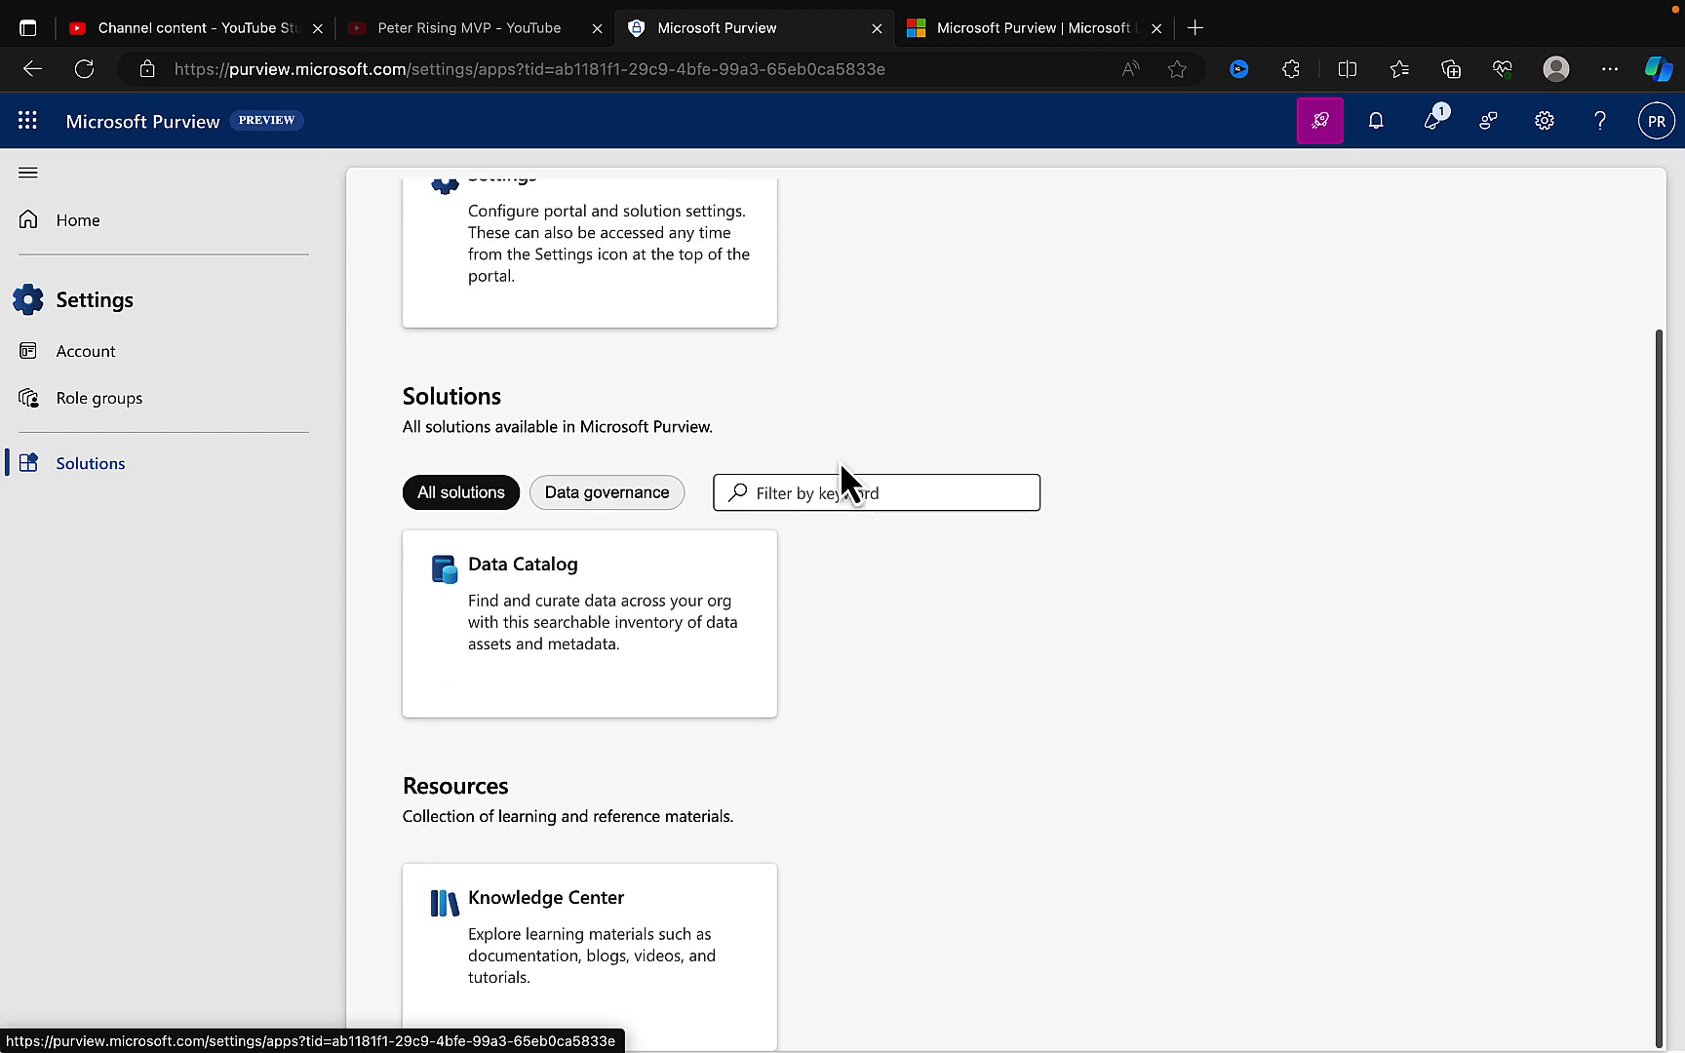
Open Data Catalog, browse by source type to Azure subscriptions, and expand Business glossary
left_click(514, 605)
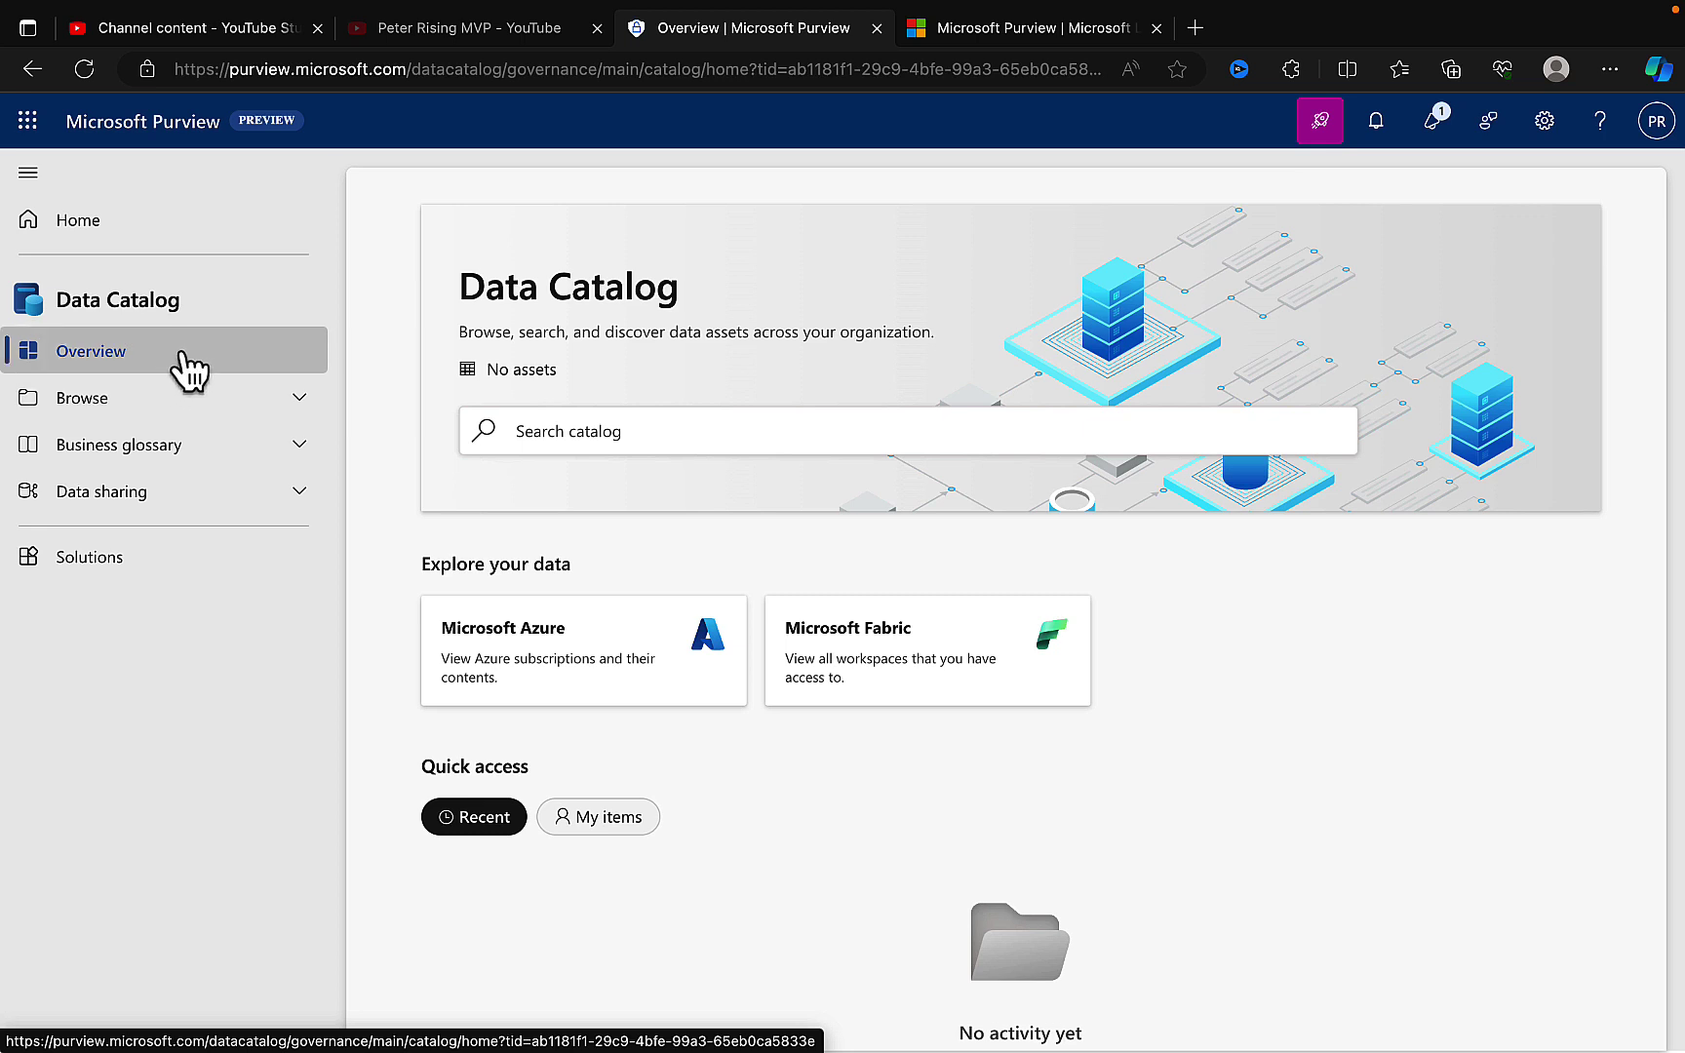
left_click(298, 404)
left_click(147, 440)
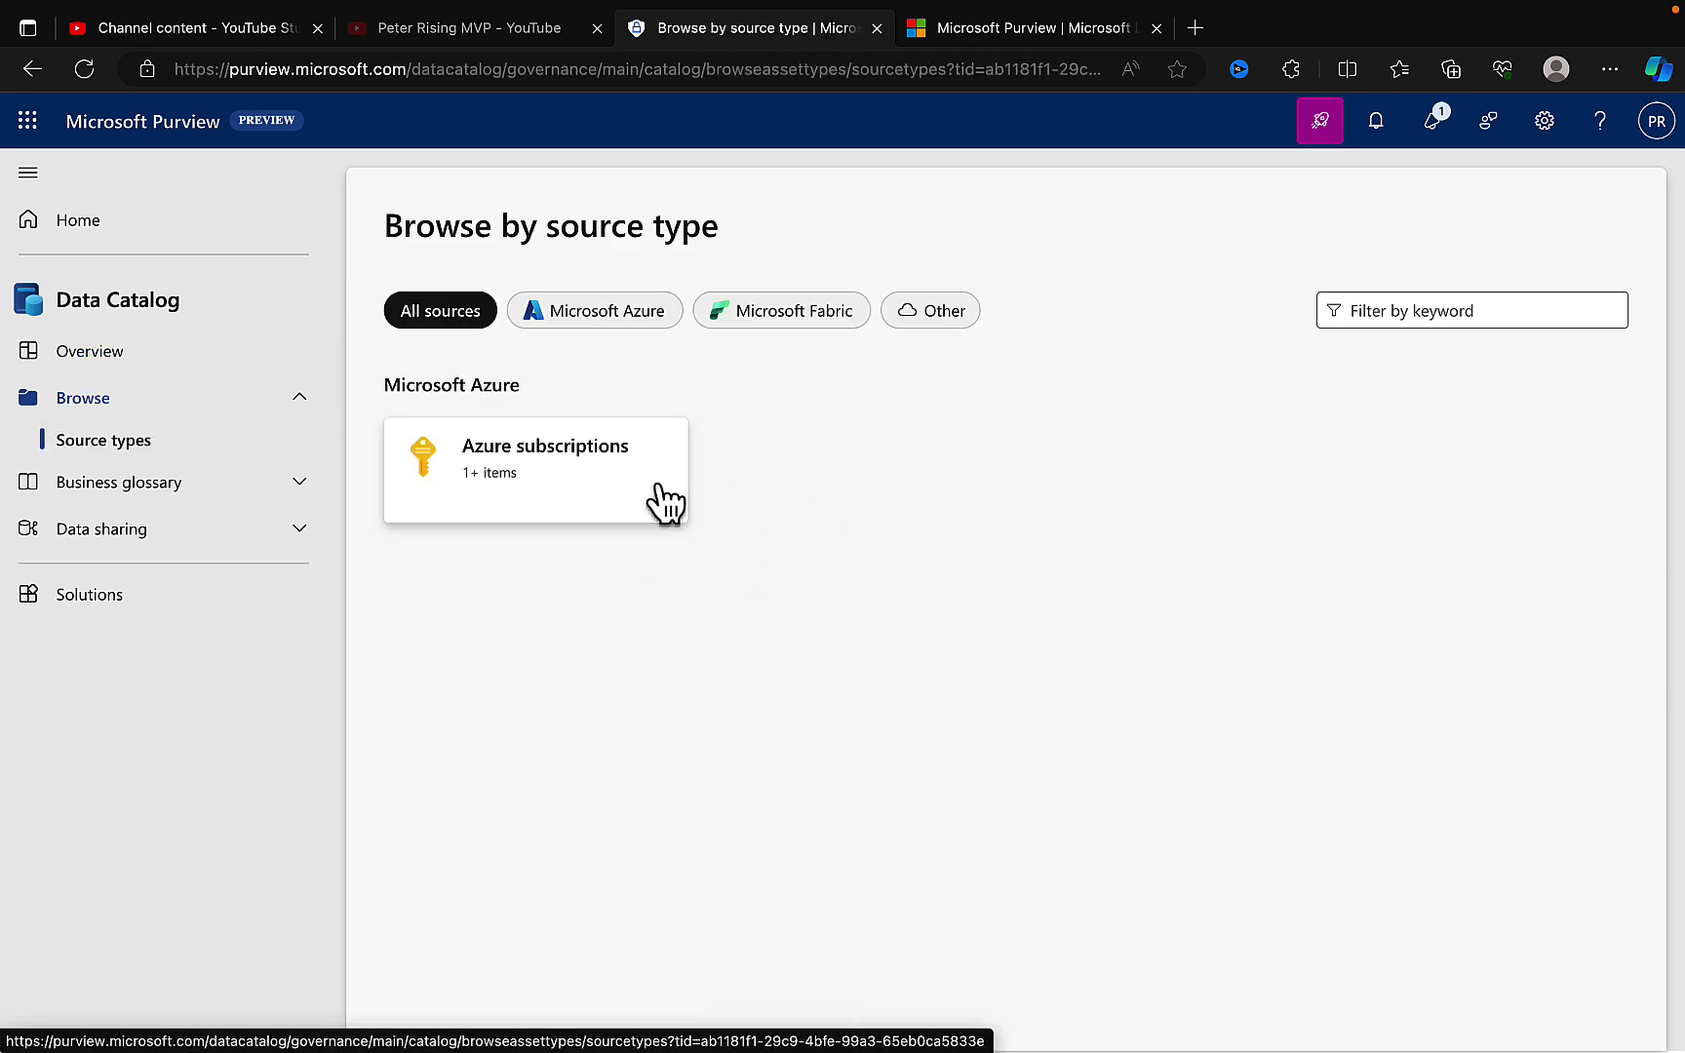
left_click(300, 489)
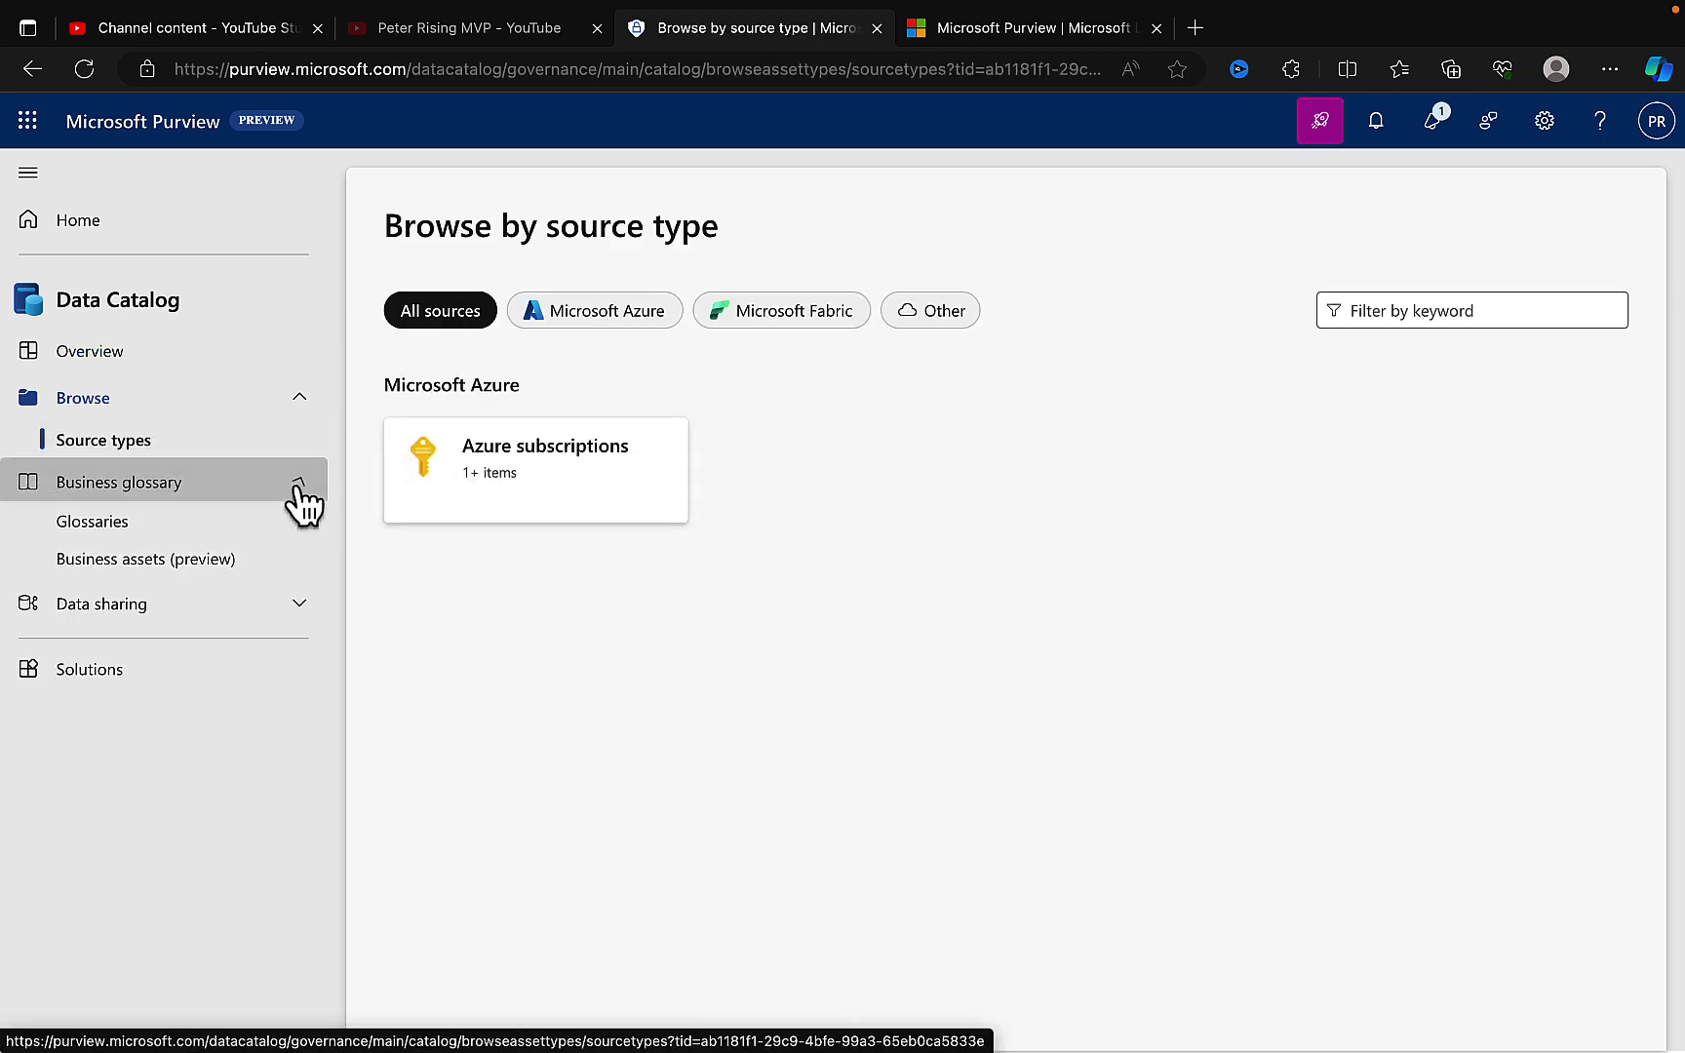
View glossaries and cancel a new glossary, then open Business assets (preview) and expand Data sharing
left_click(141, 532)
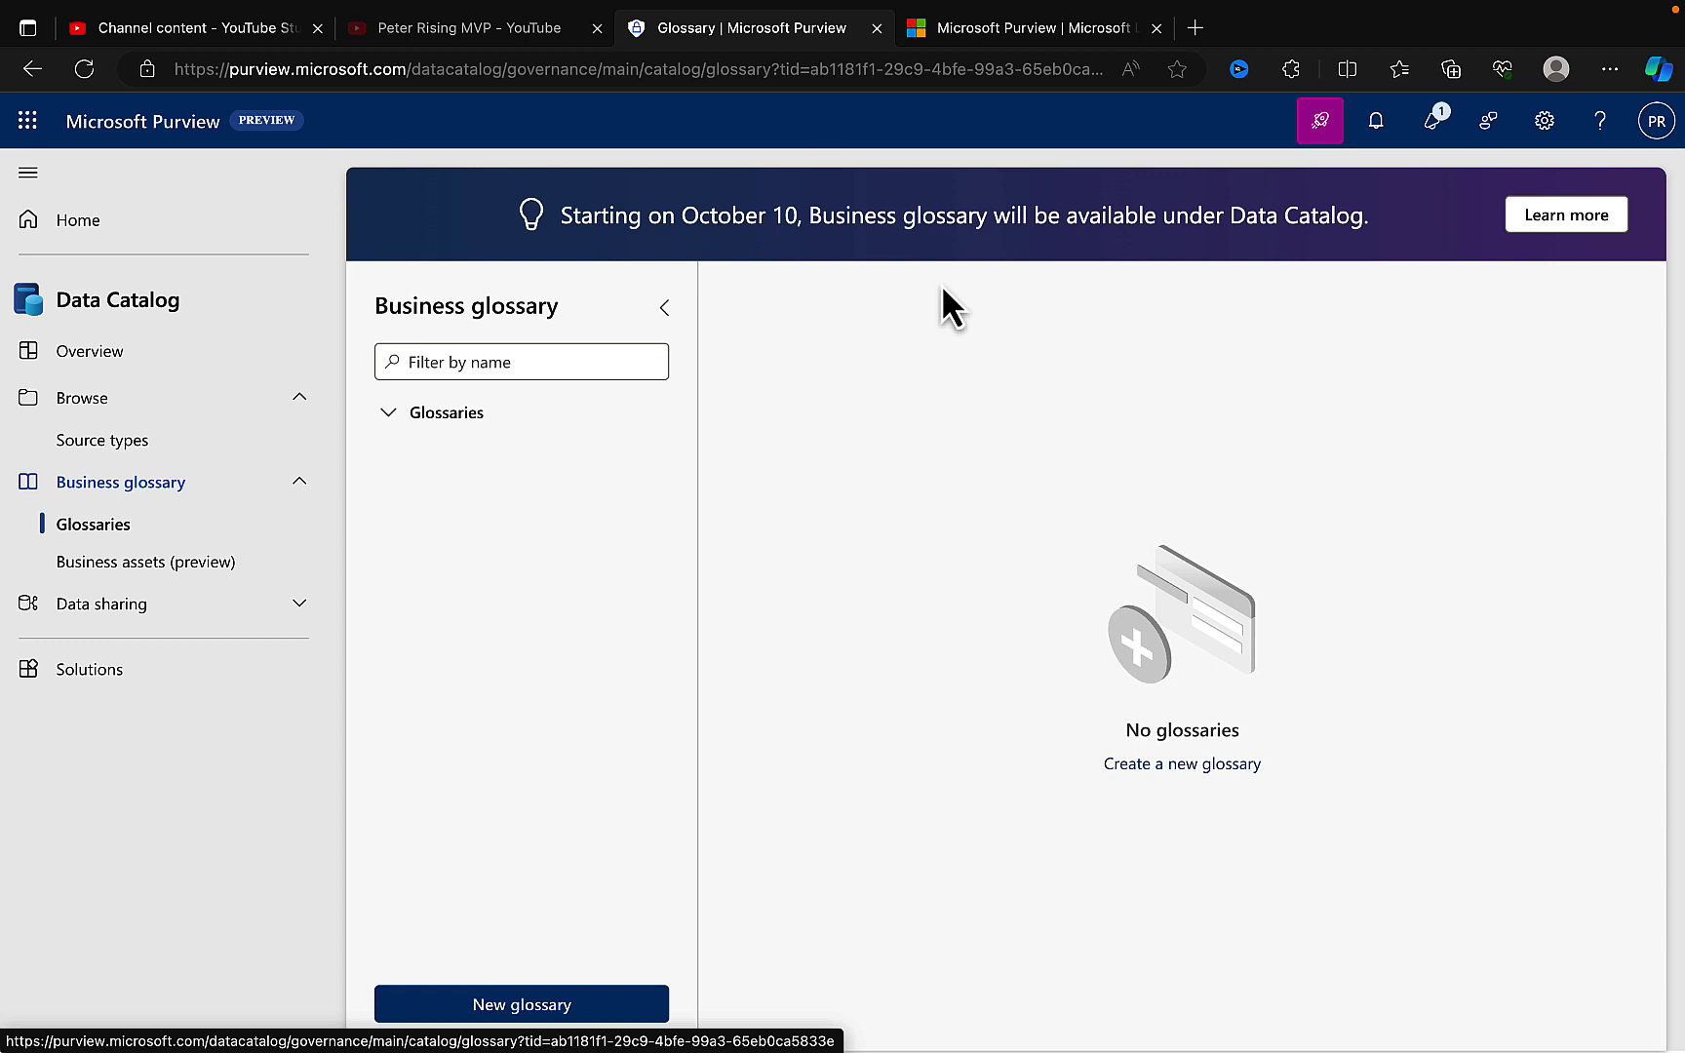
left_click(532, 1014)
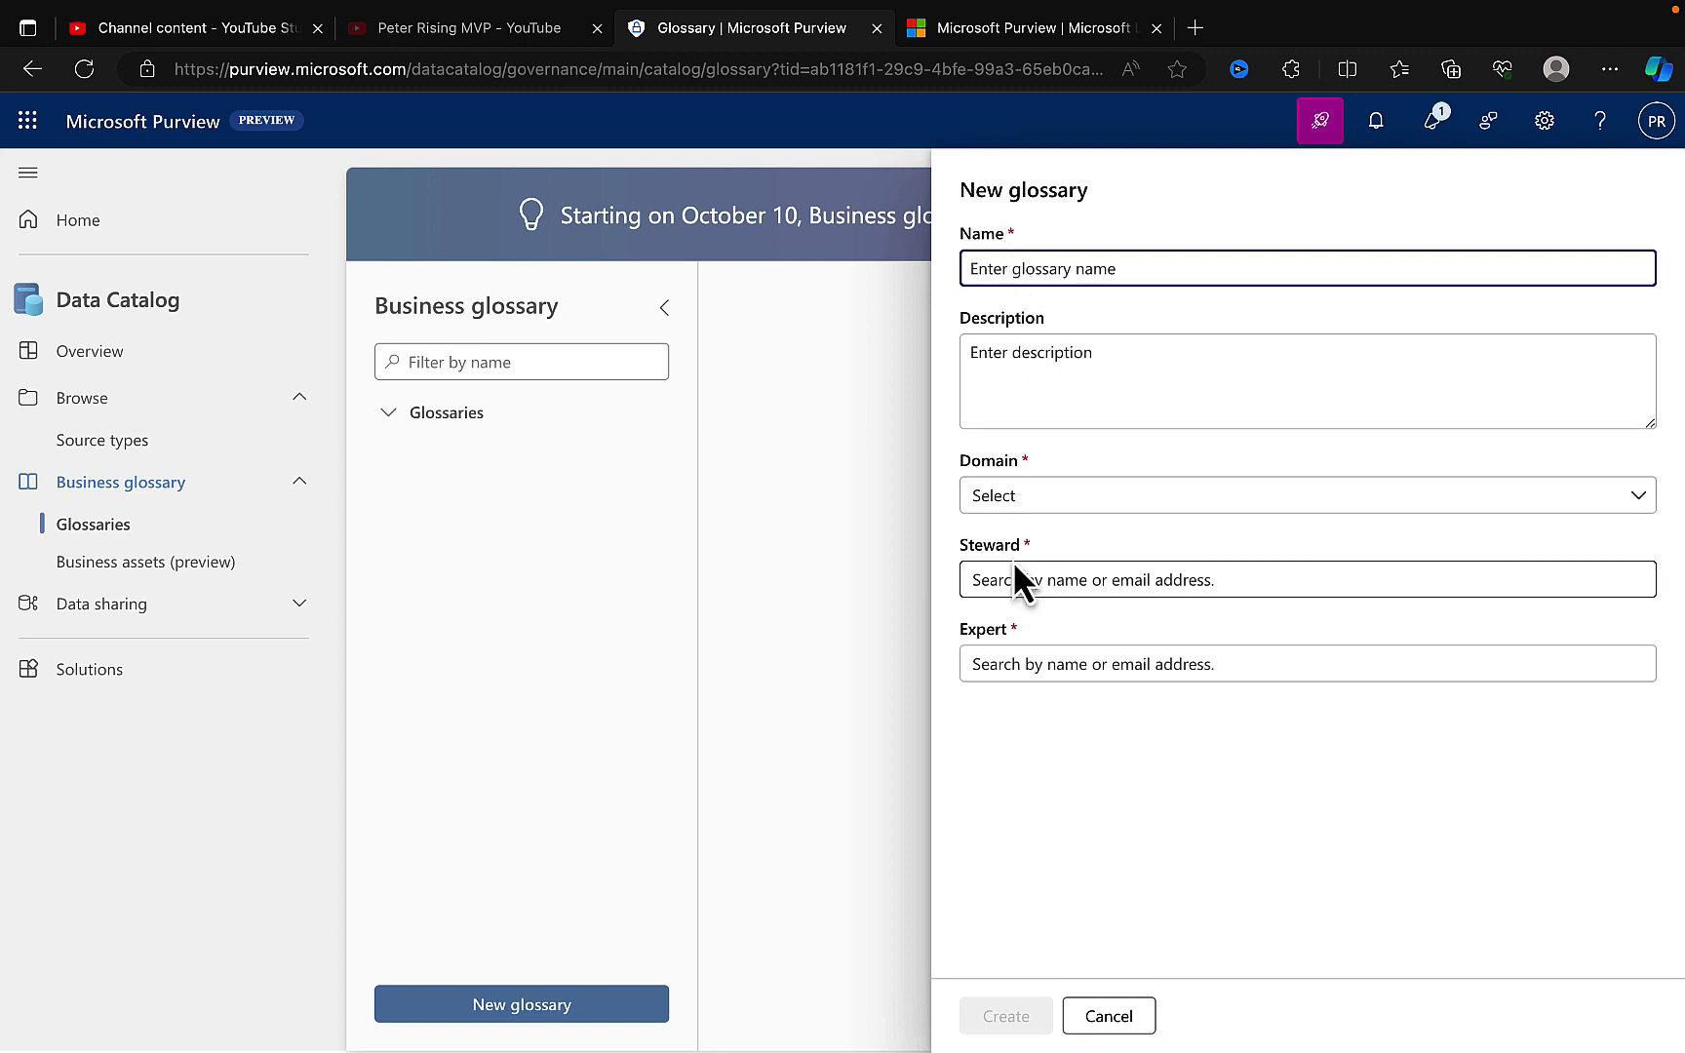
left_click(1112, 1020)
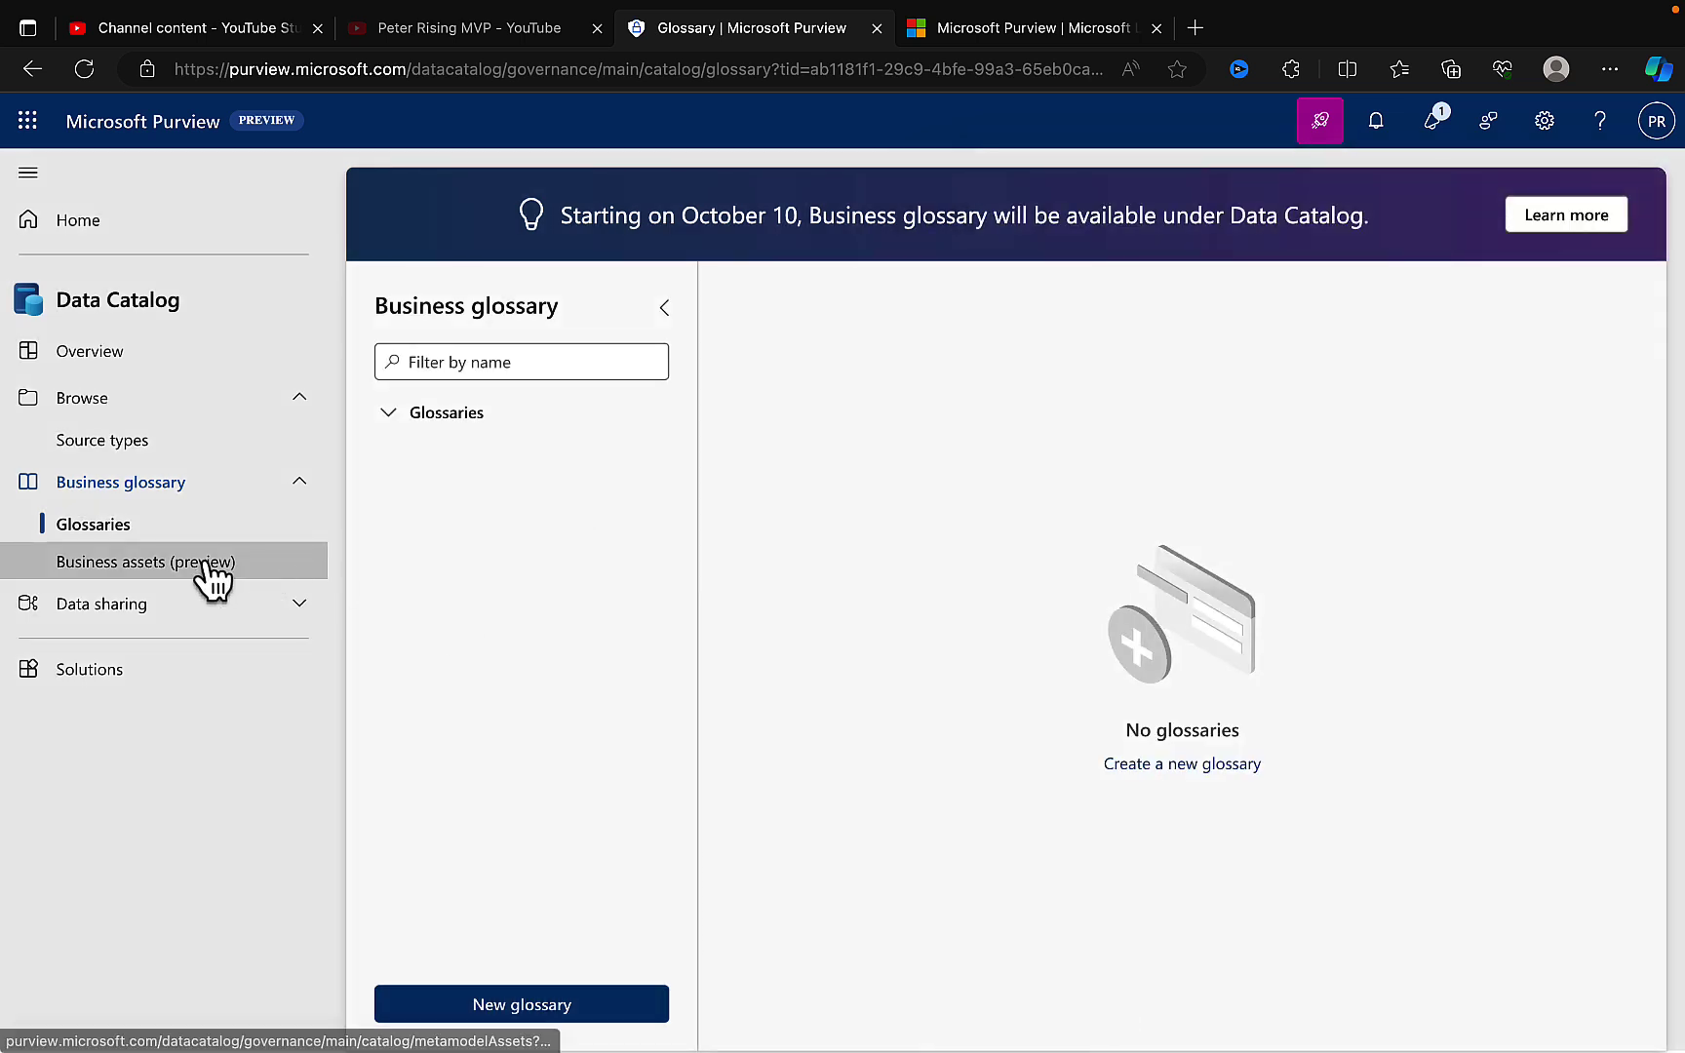
left_click(144, 566)
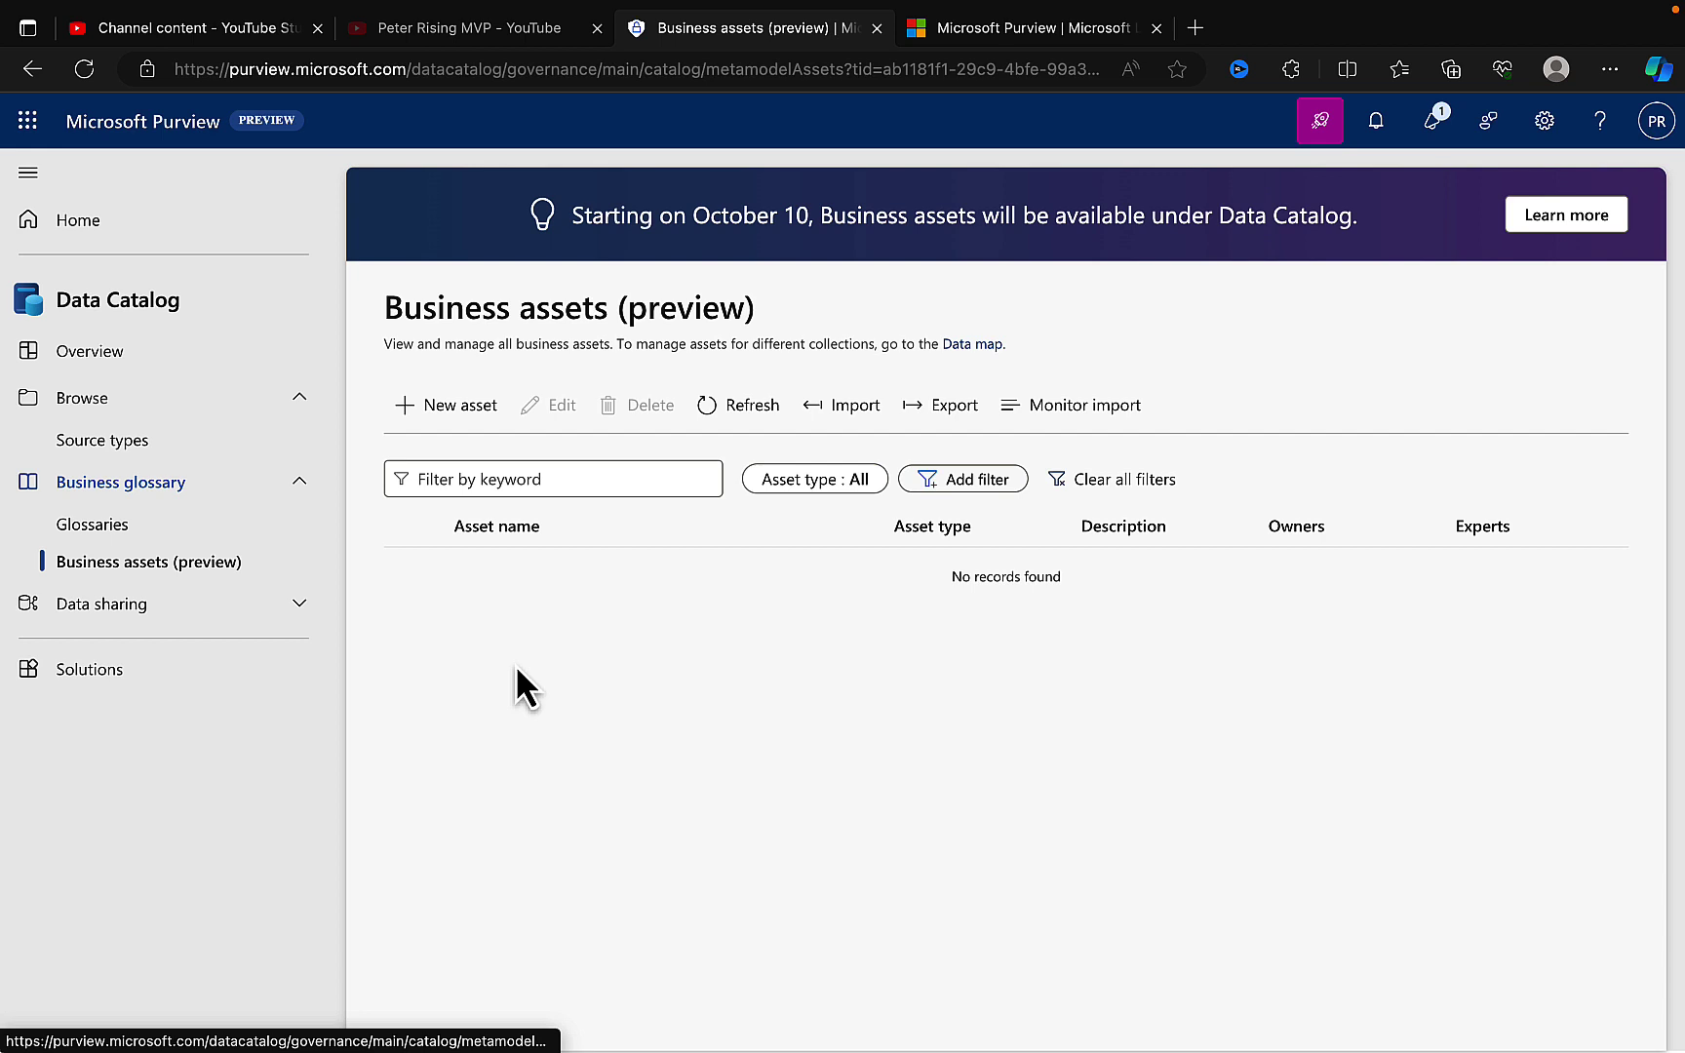
left_click(298, 604)
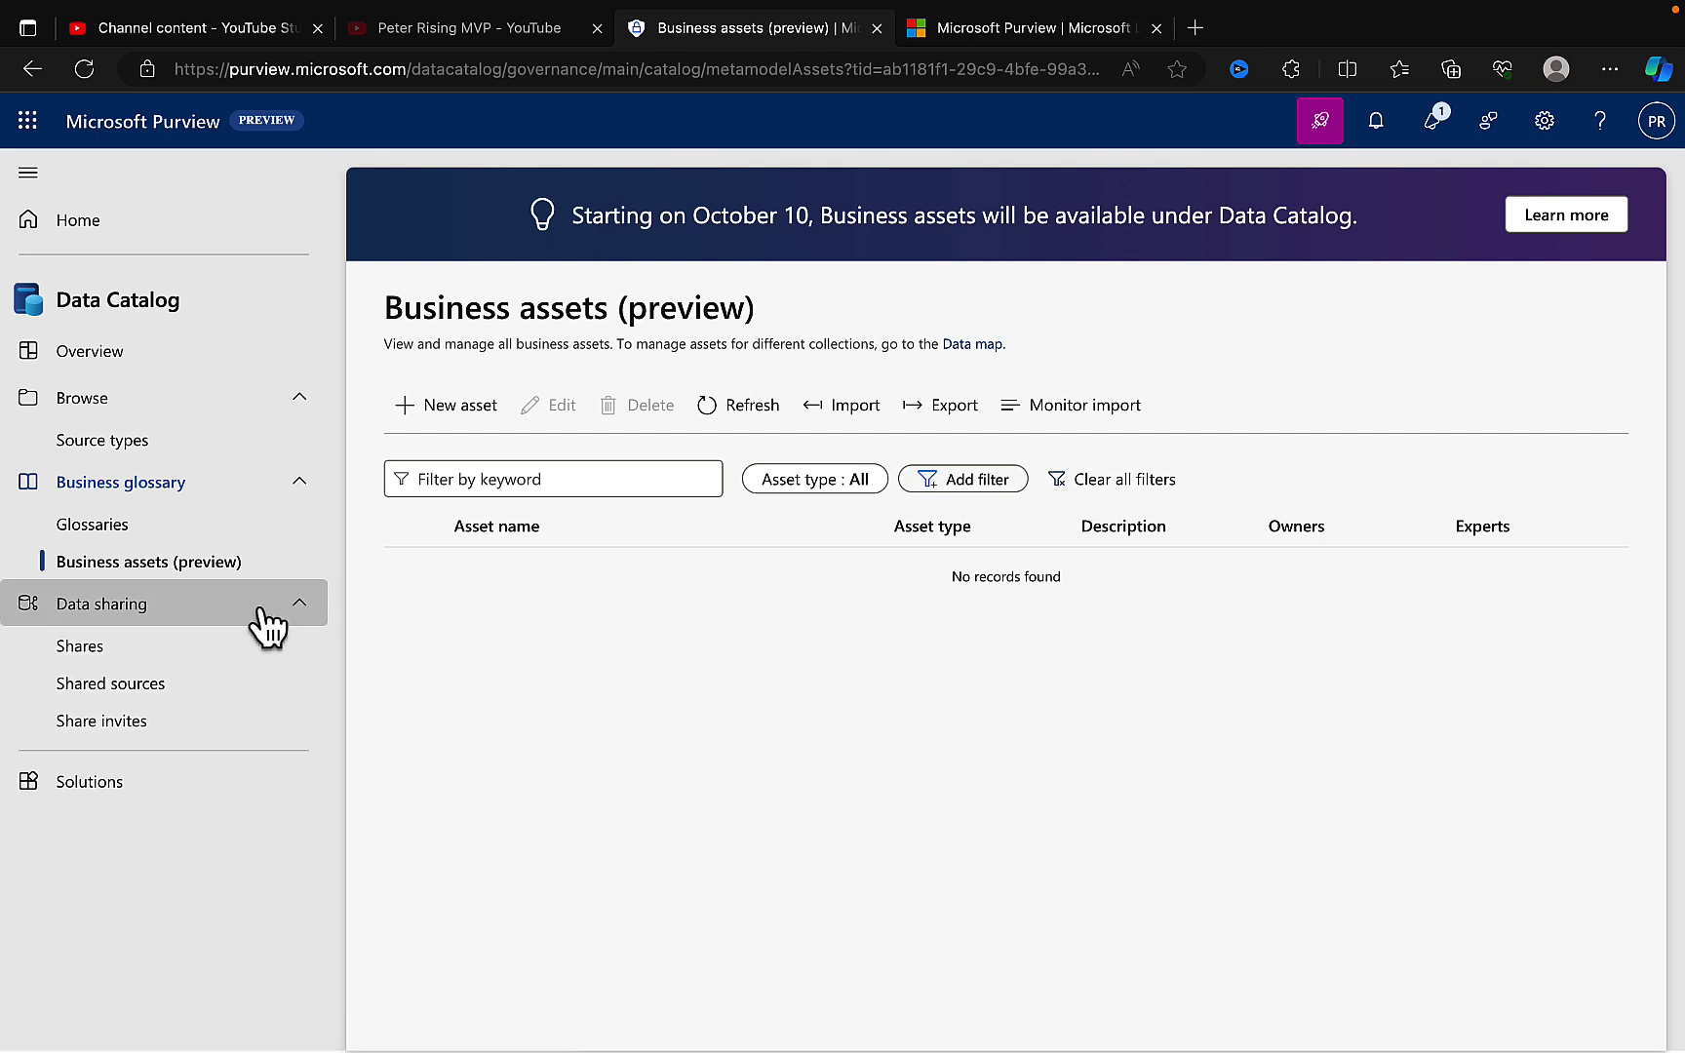
Start a new share, check its Type options, discard it, then visit Shared sources and Solutions
left_click(177, 662)
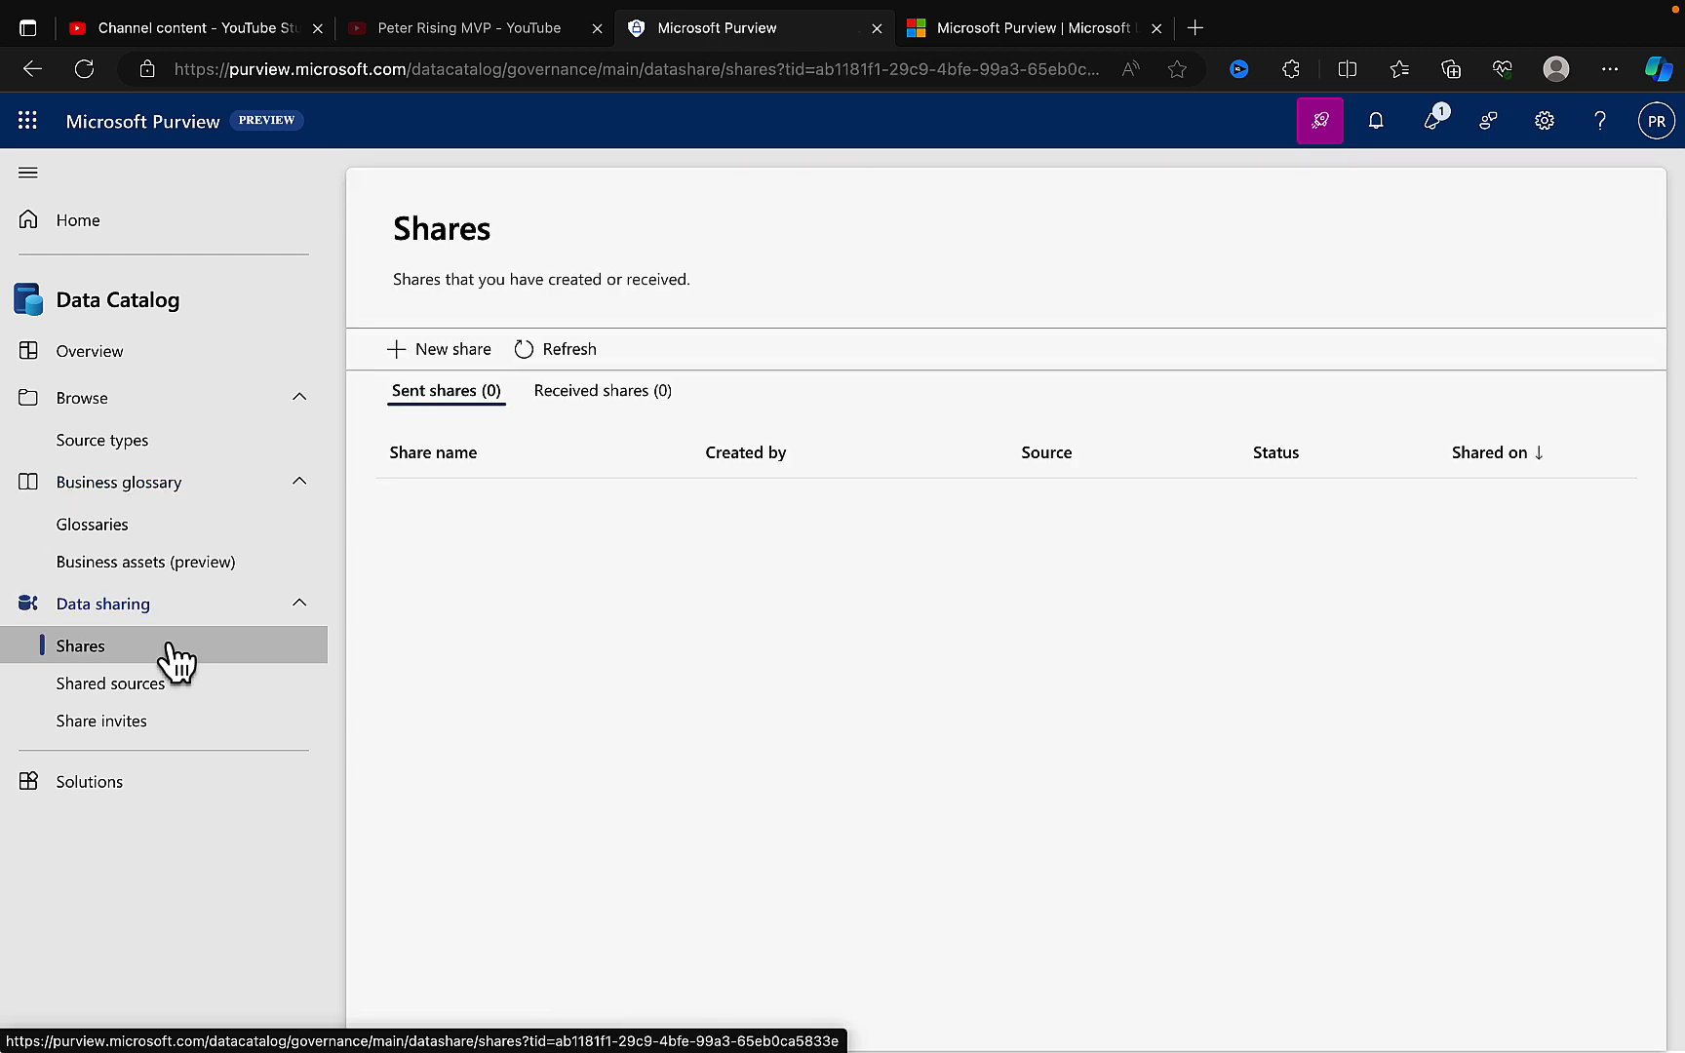
left_click(457, 361)
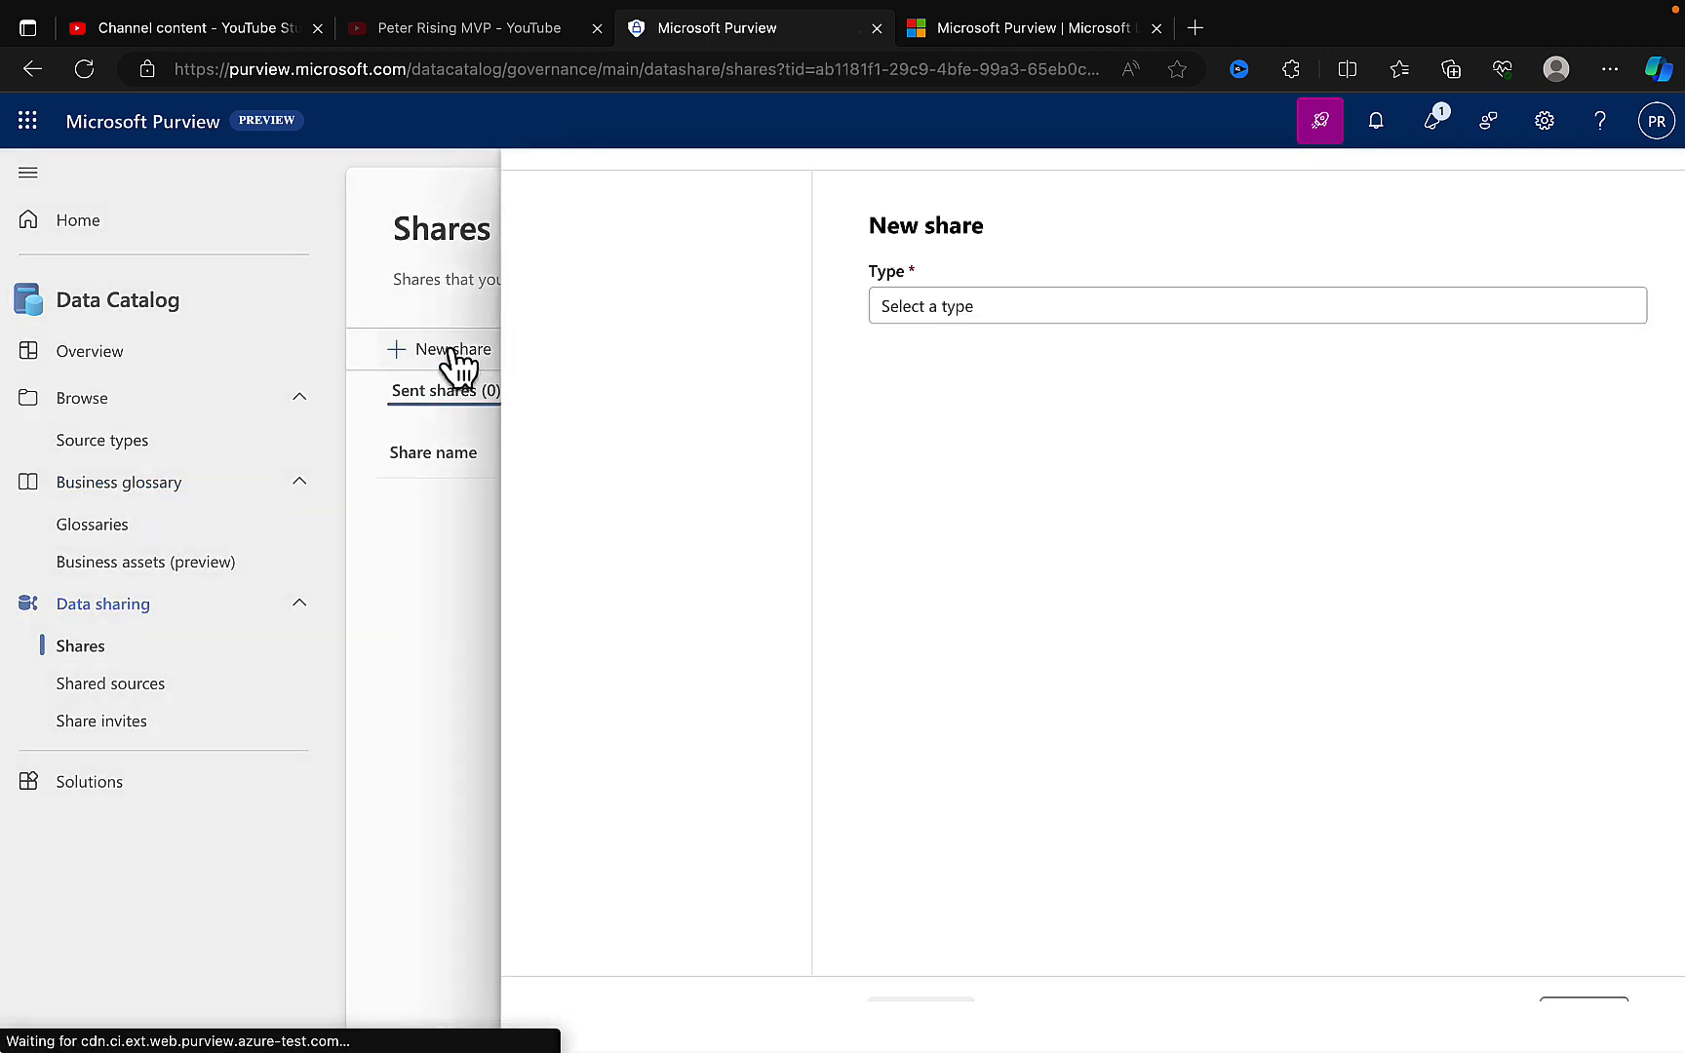
left_click(1007, 306)
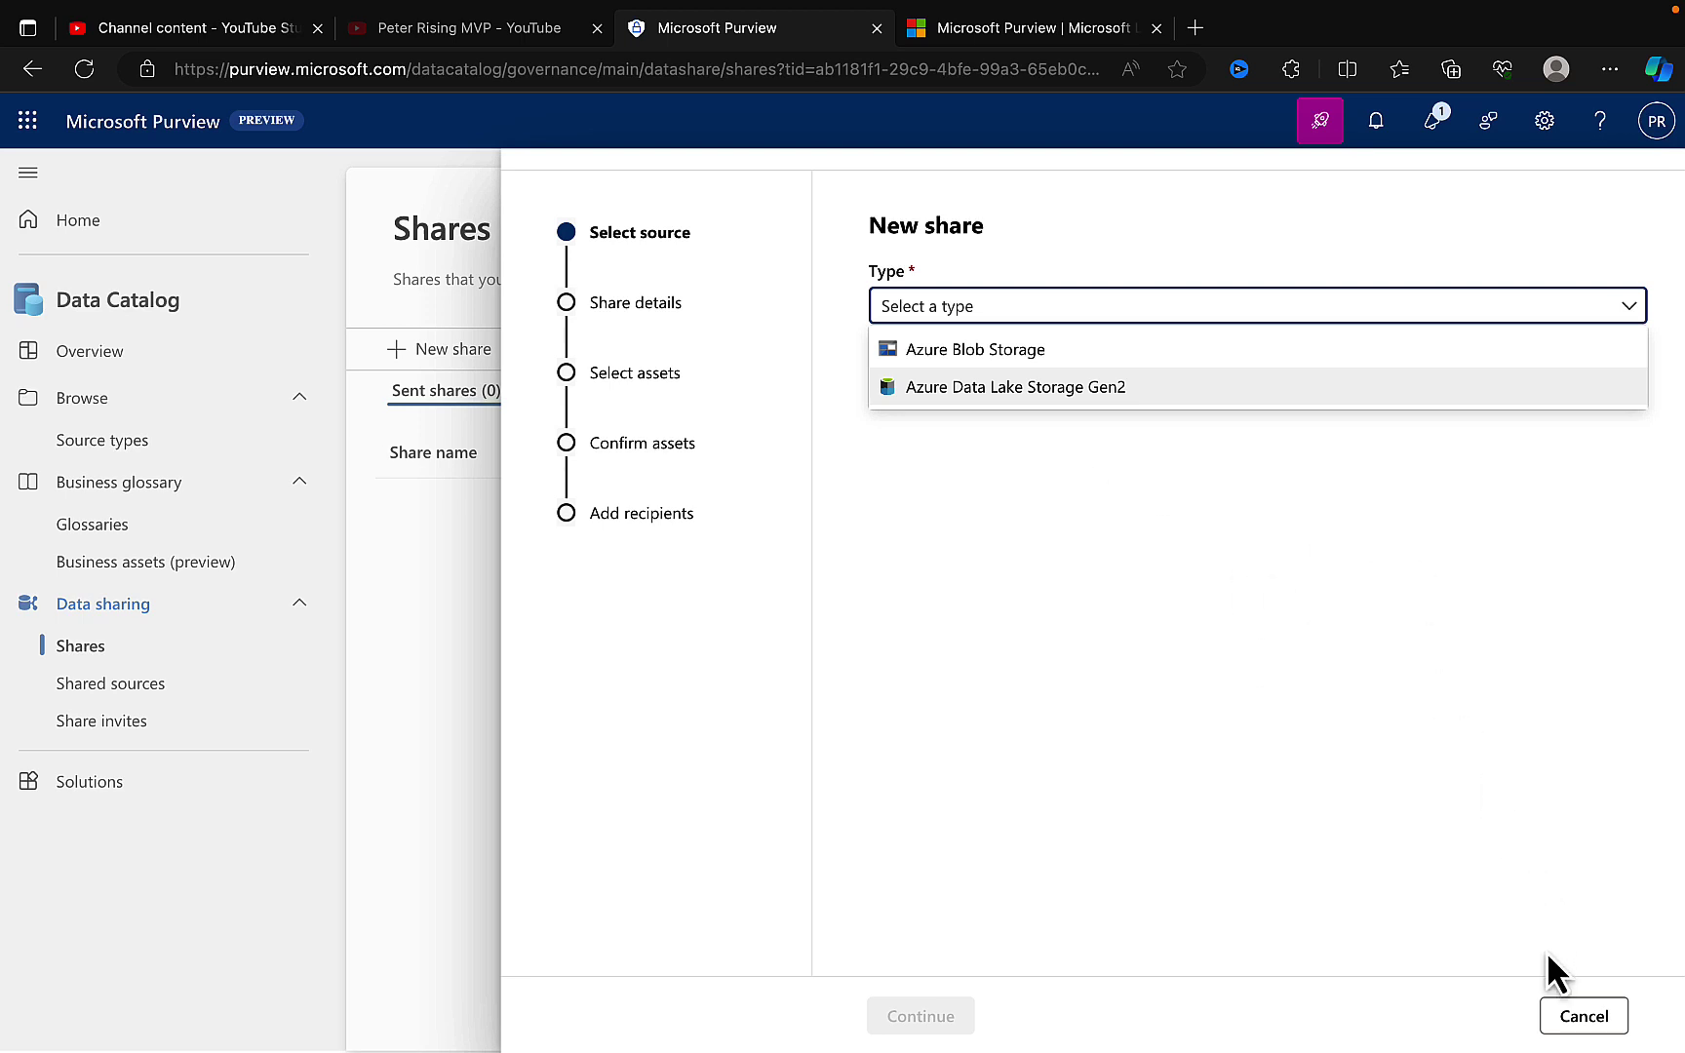
left_click(1584, 1019)
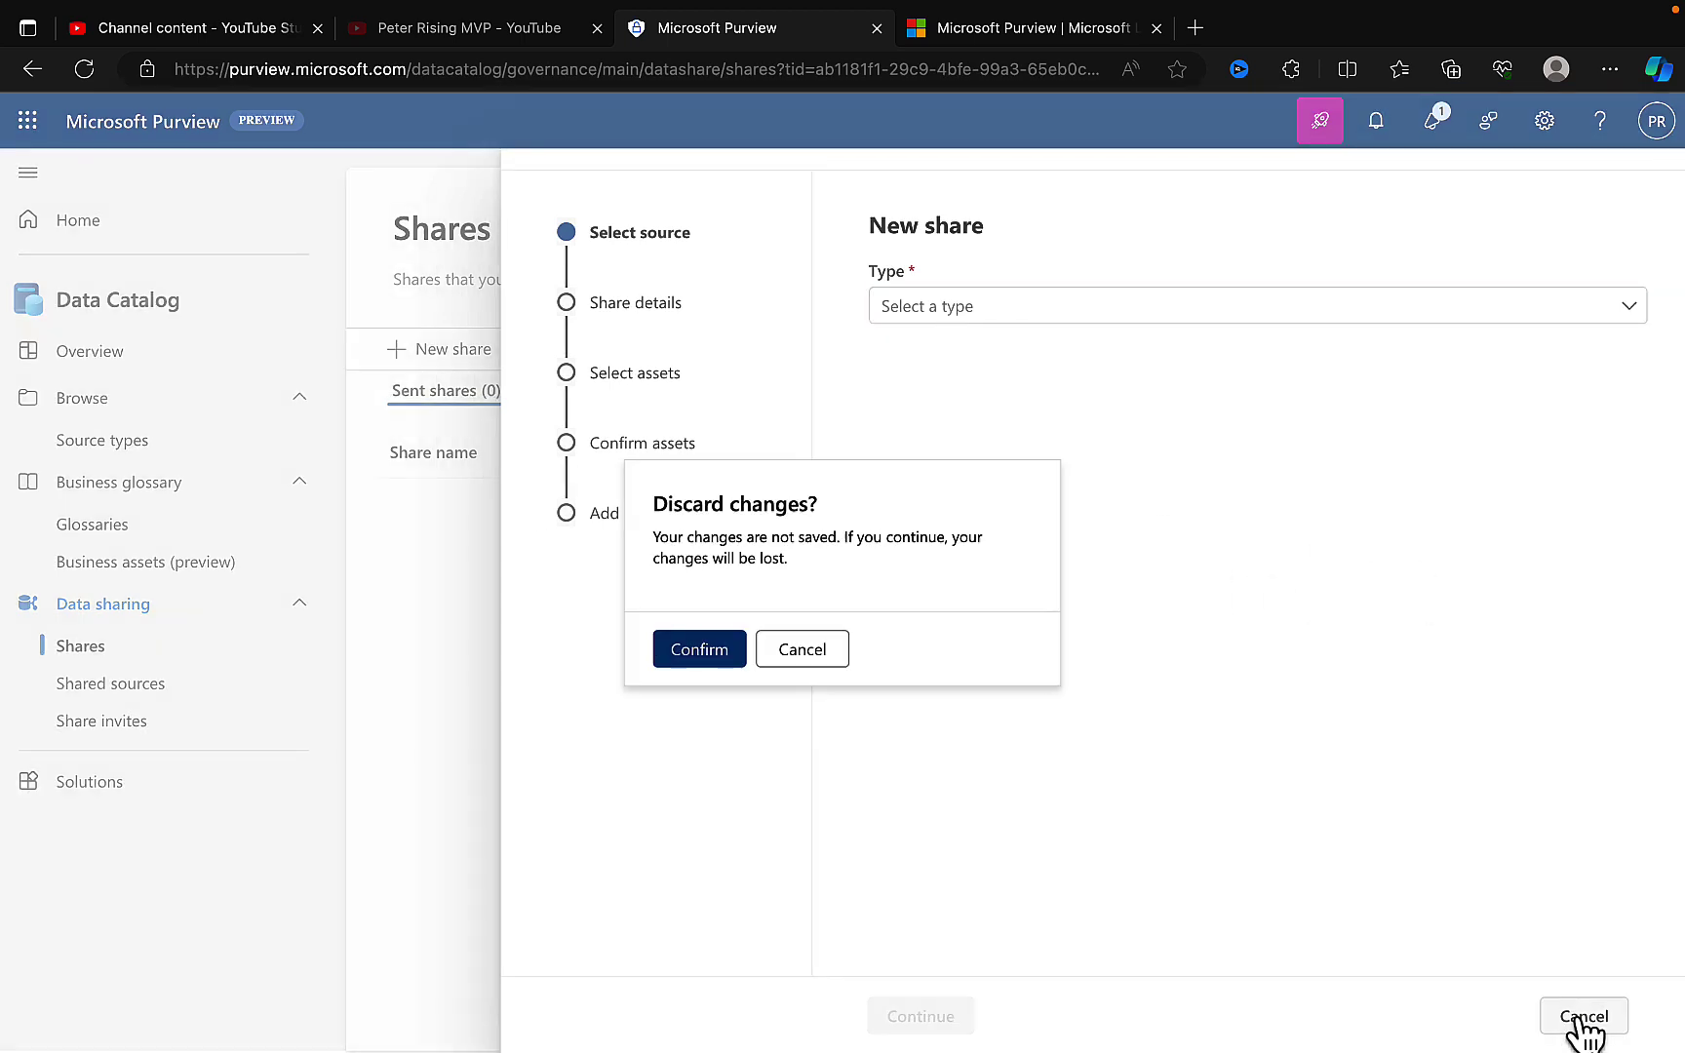
left_click(699, 650)
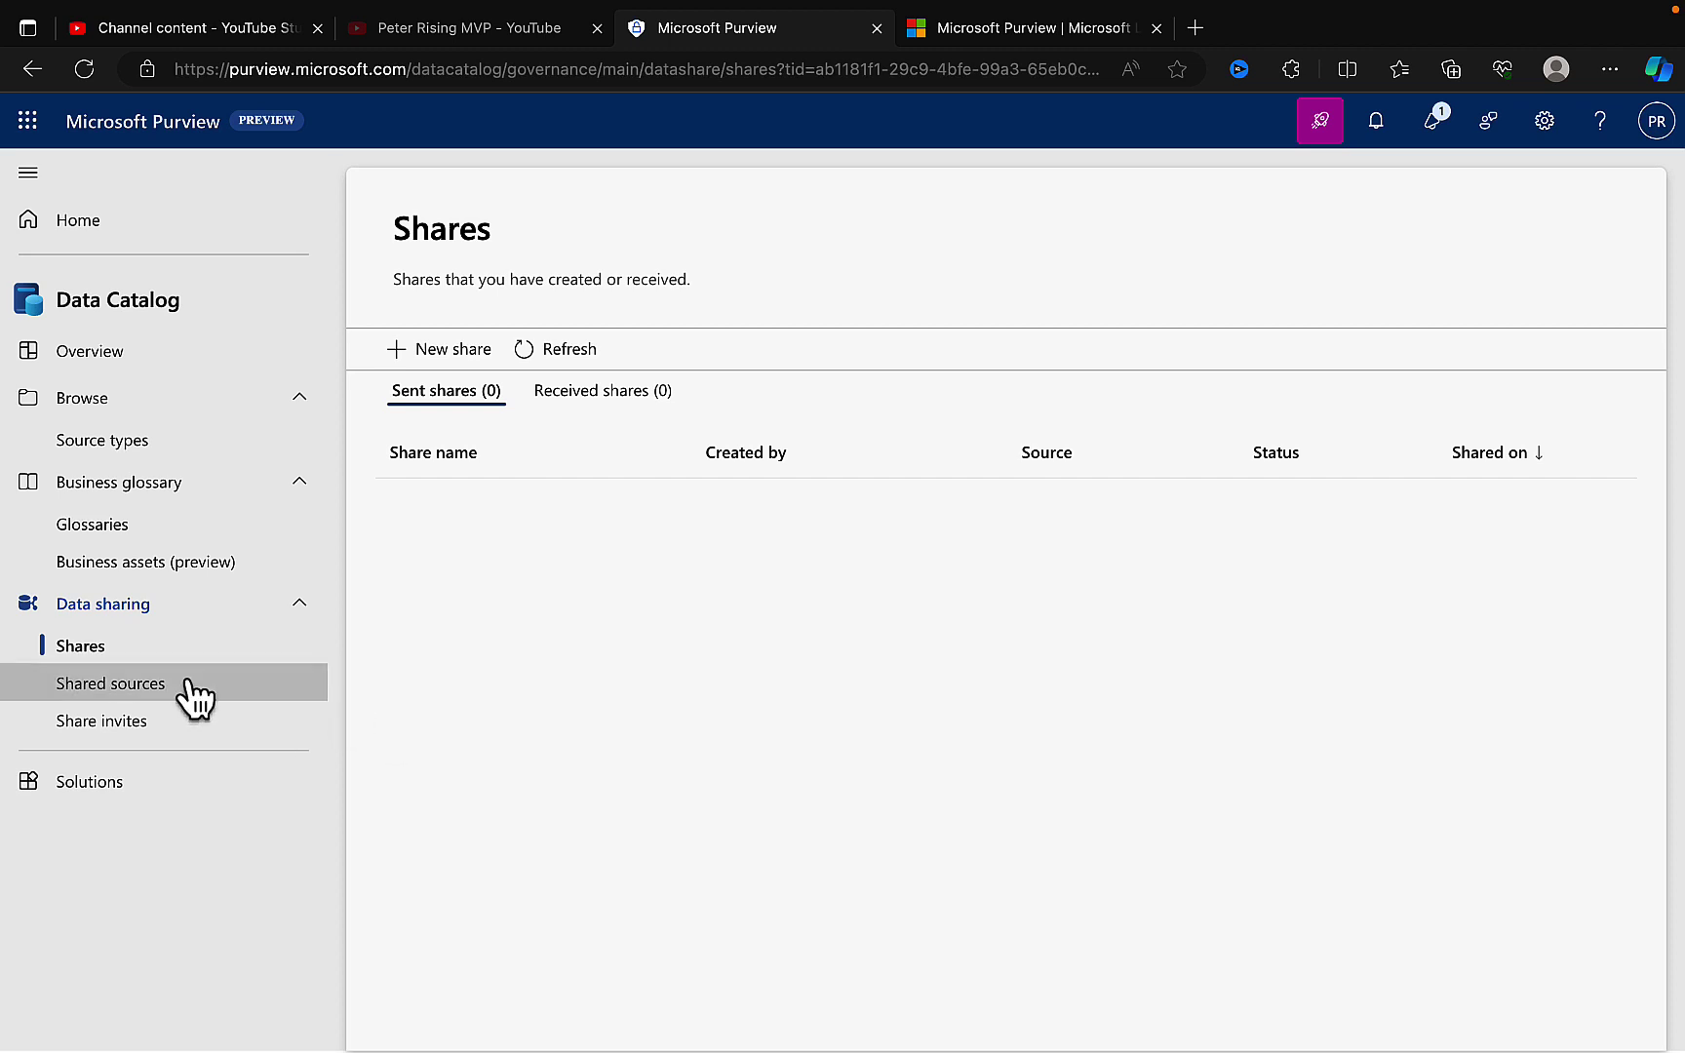
left_click(140, 700)
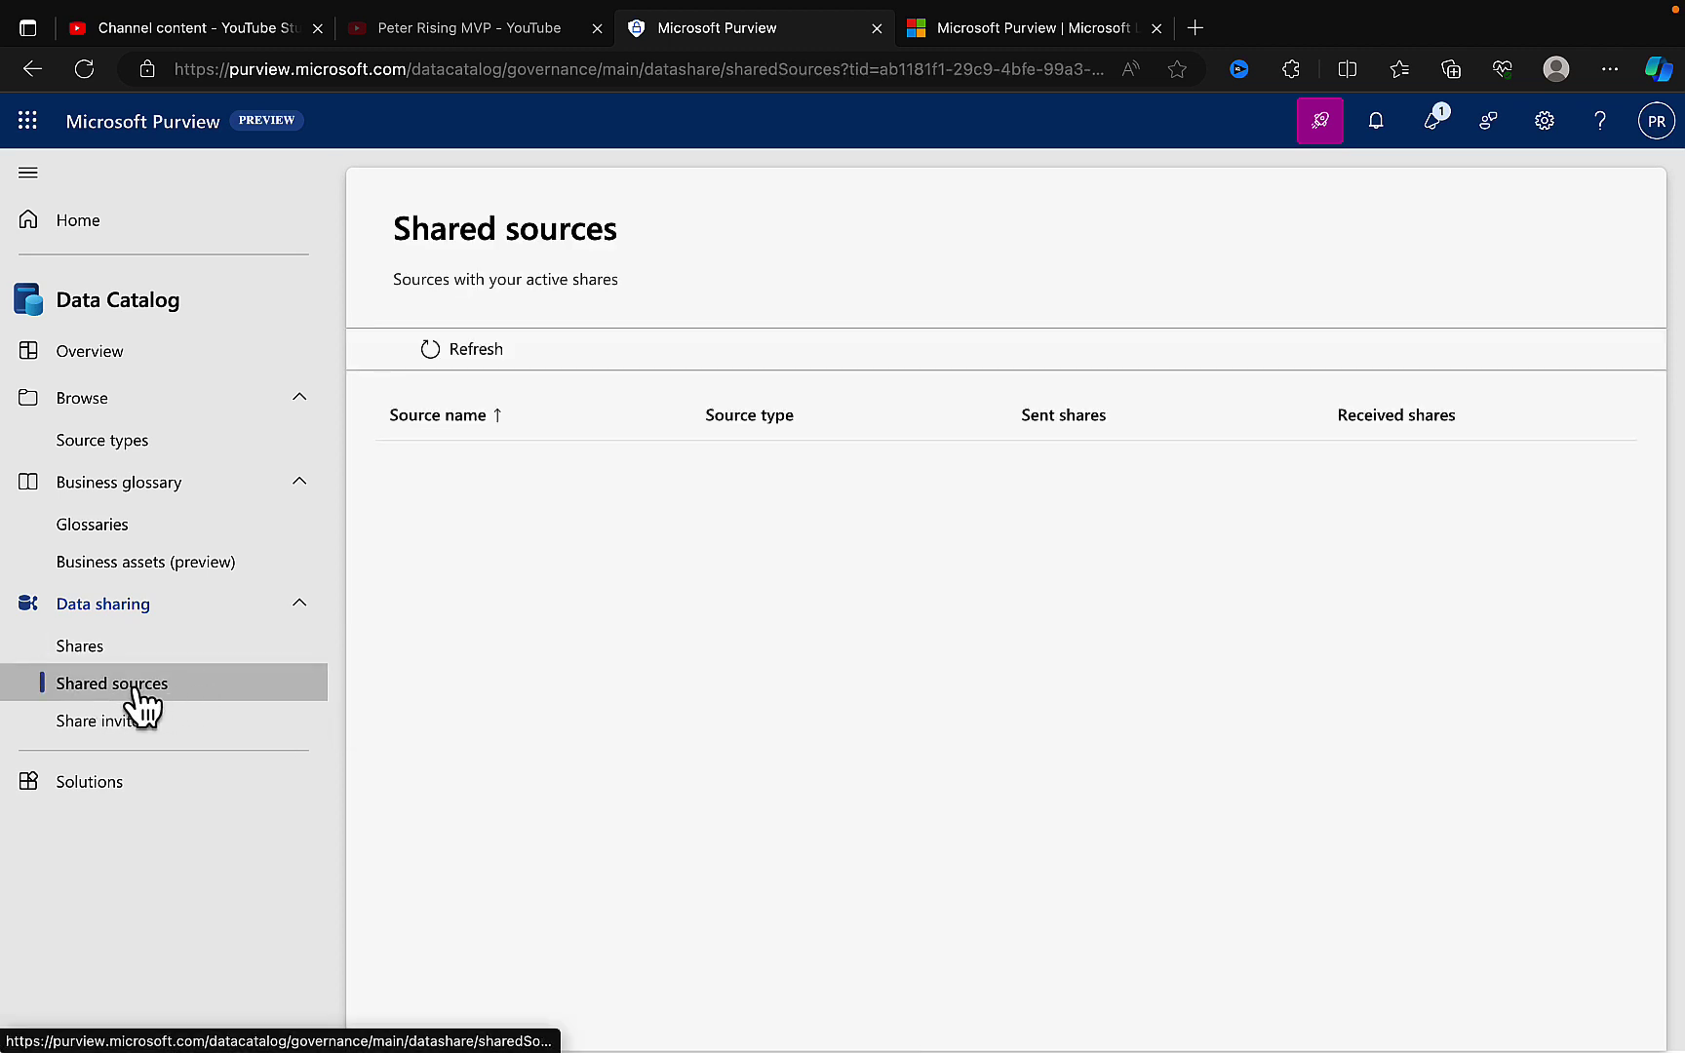
left_click(115, 798)
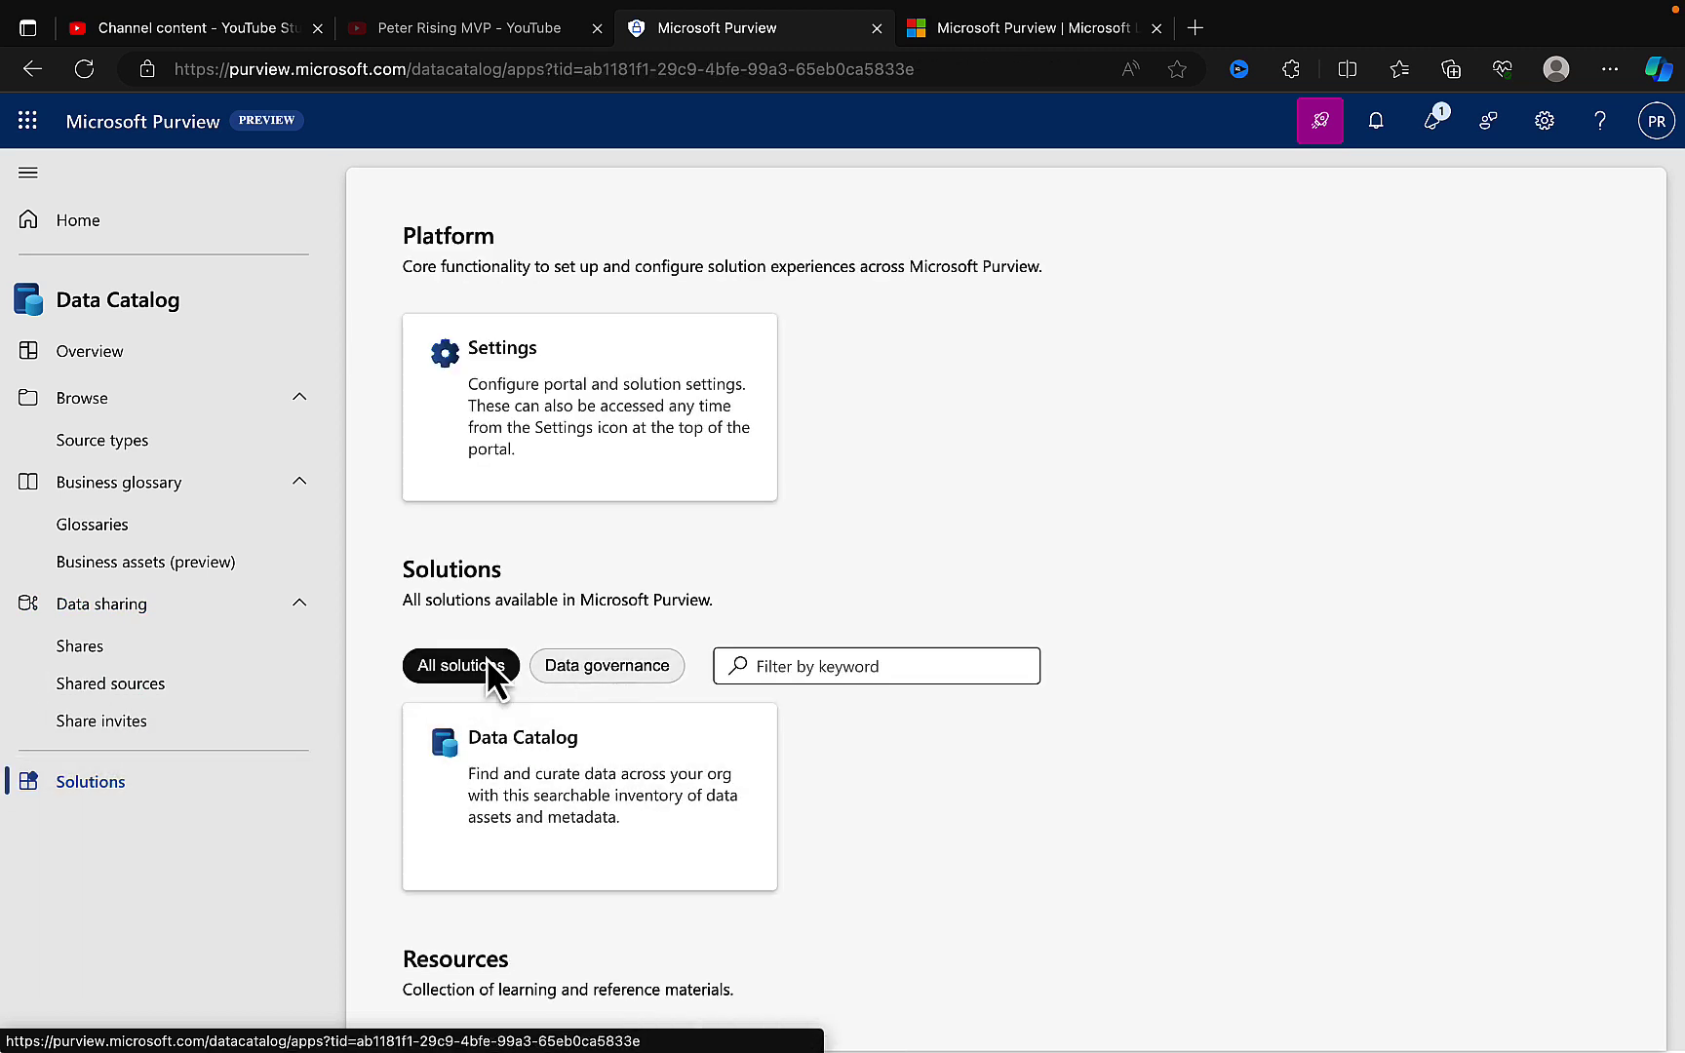
Open Knowledge Center Docs and open the 'What is Microsoft Purview?' Learn more article in a new tab
scroll(658, 688, "down", 2)
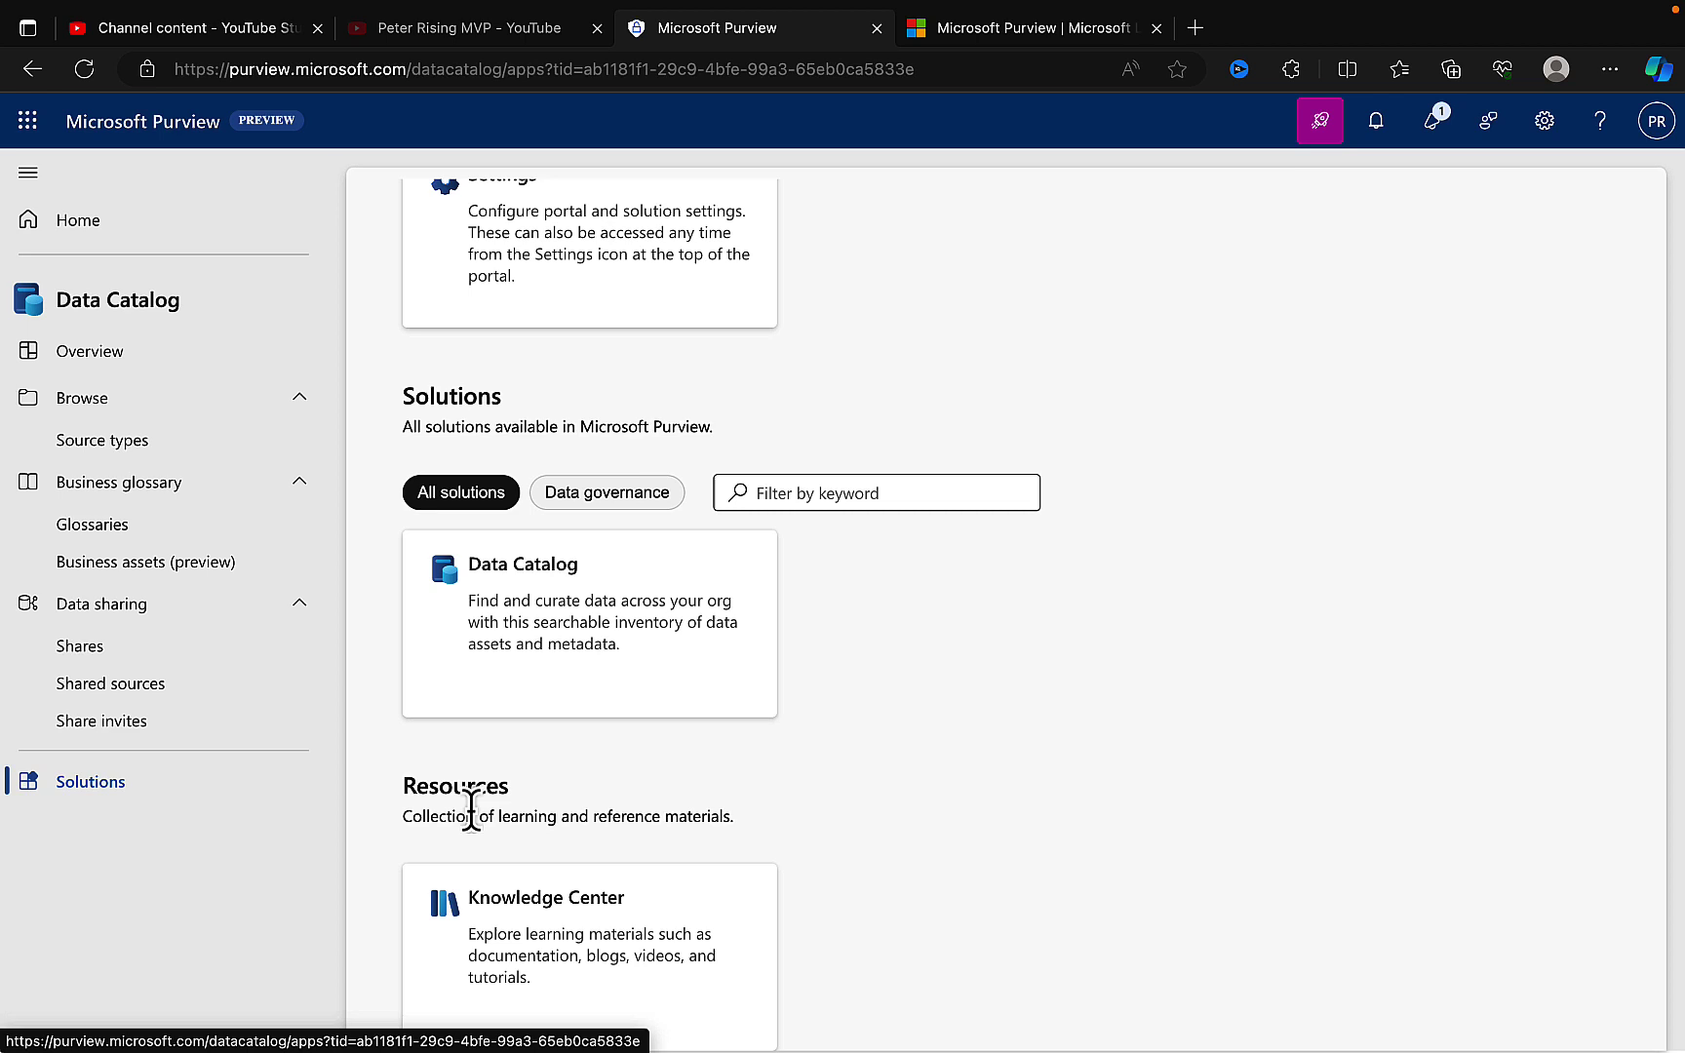
left_click(534, 916)
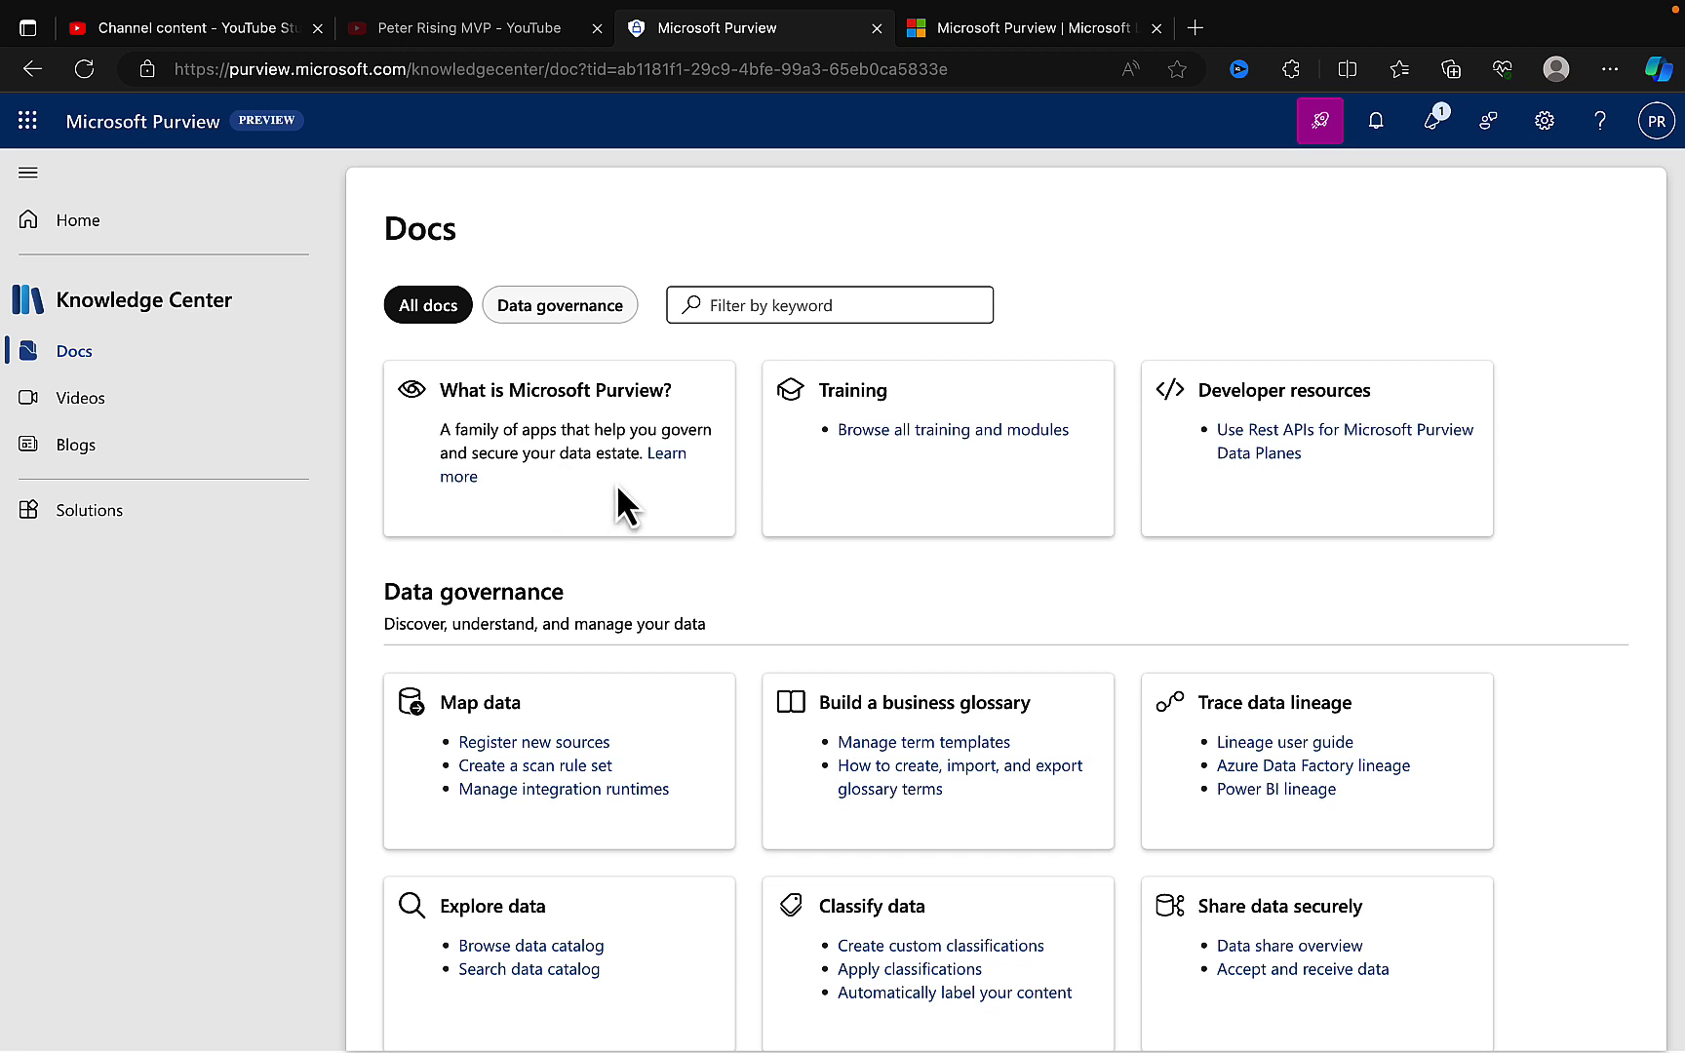
left_click(659, 468)
right_click(658, 462)
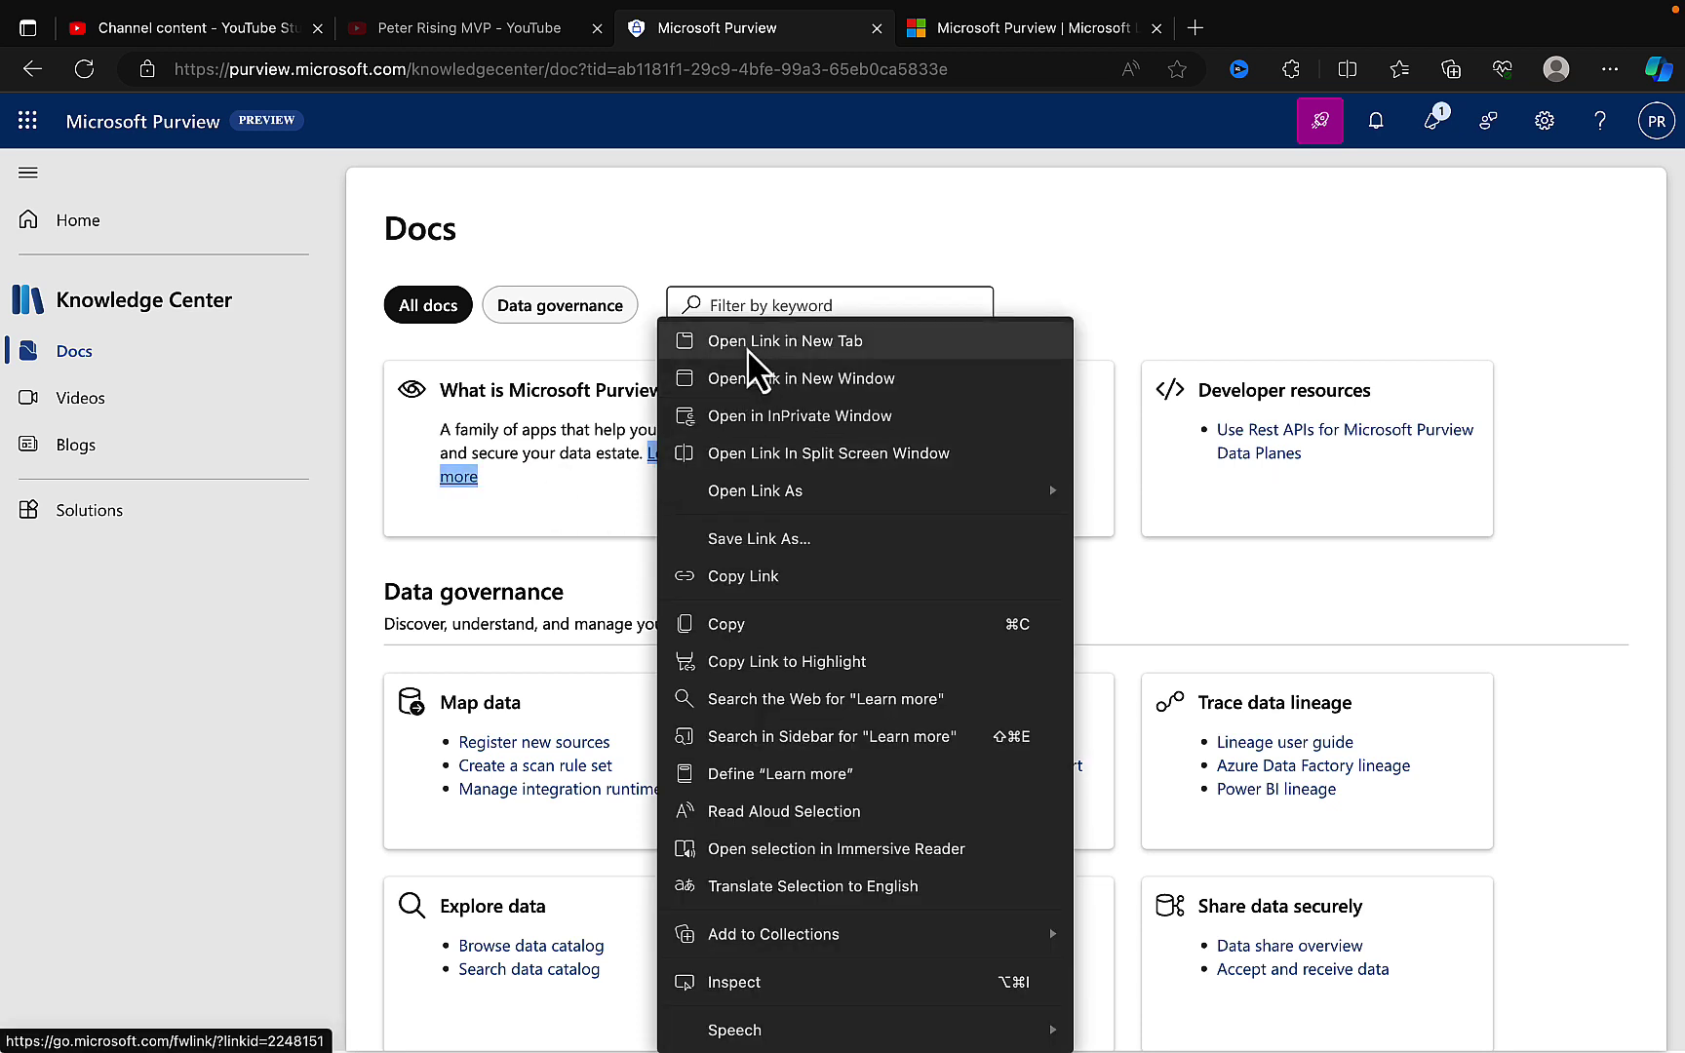
left_click(748, 347)
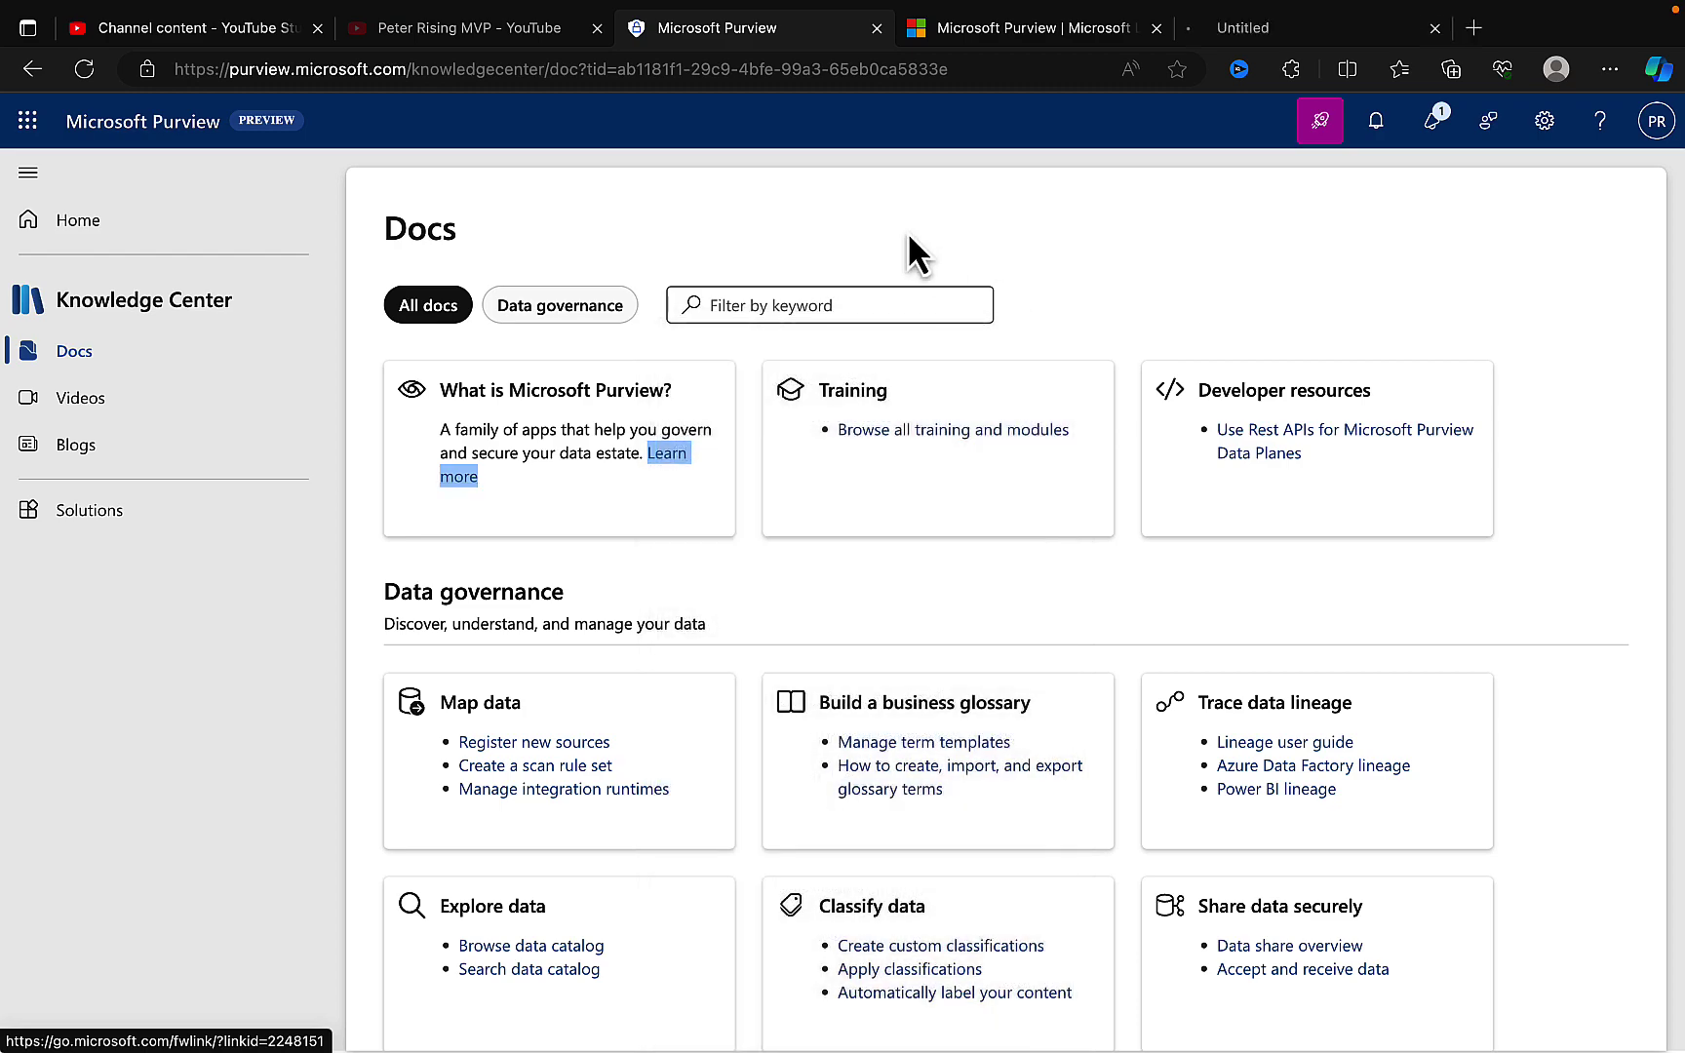
Read through the Learn about Microsoft Purview article's solution lists, then return to its title
left_click(1285, 31)
scroll(828, 614, "down", 3)
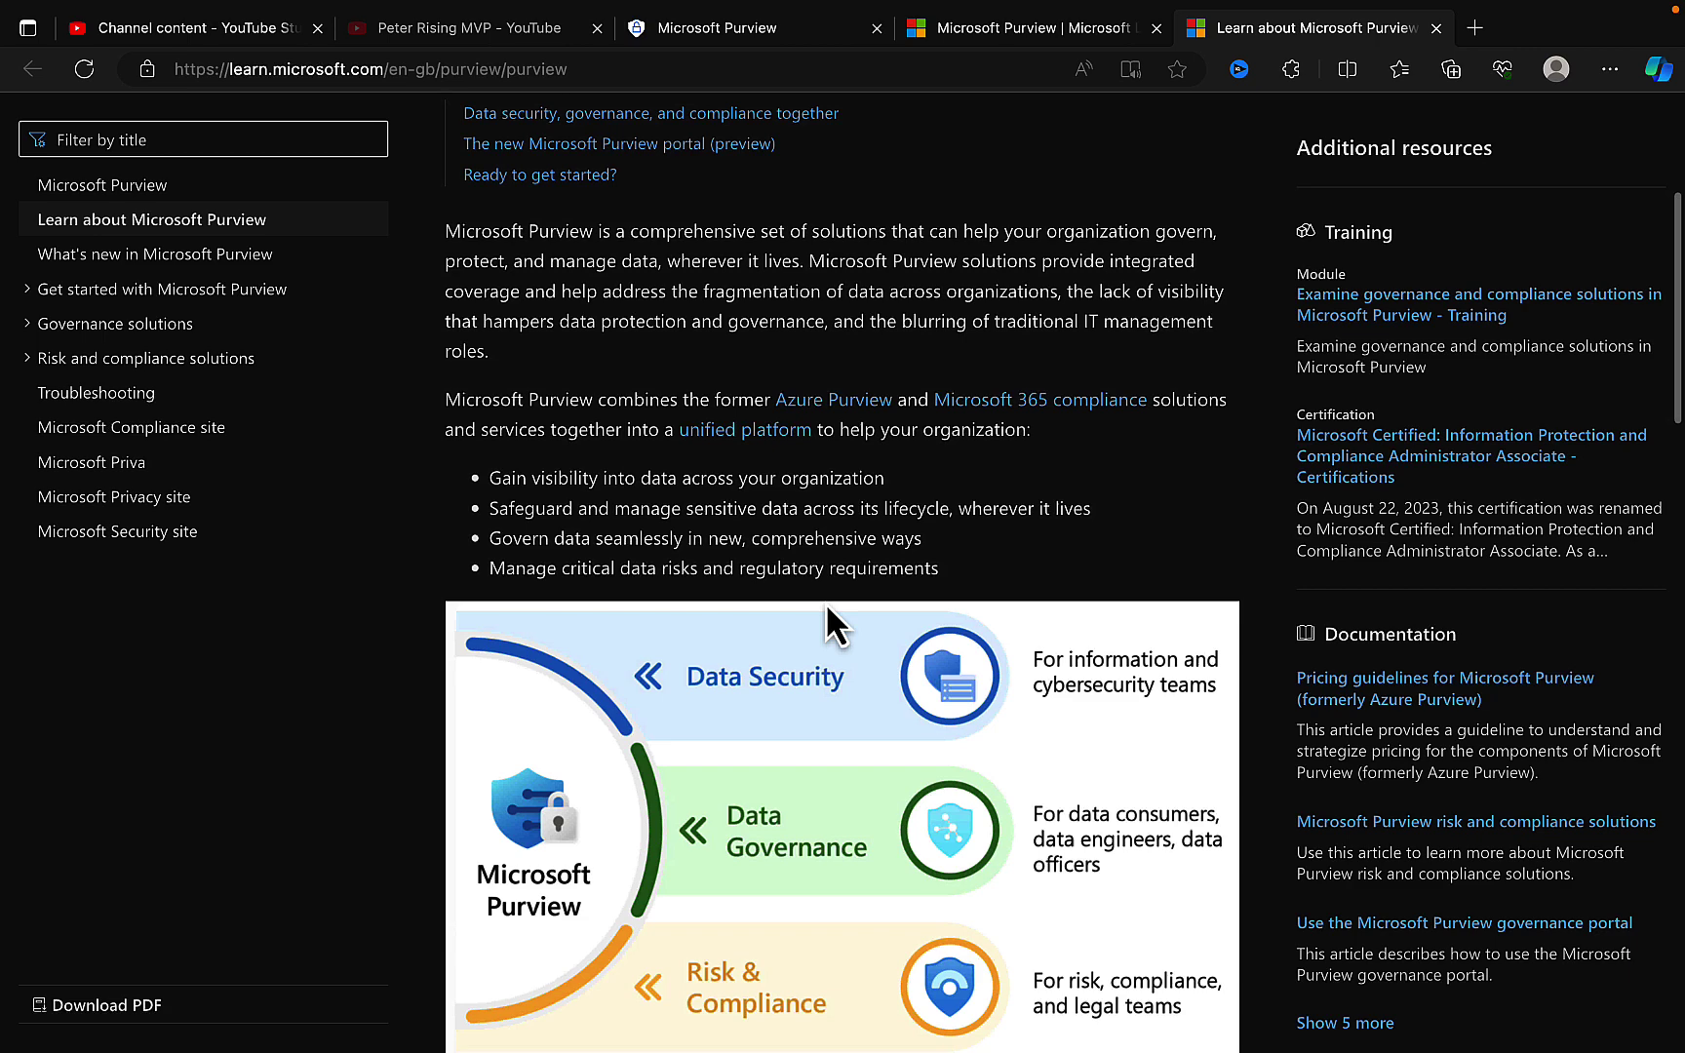
scroll(826, 601, "down", 1)
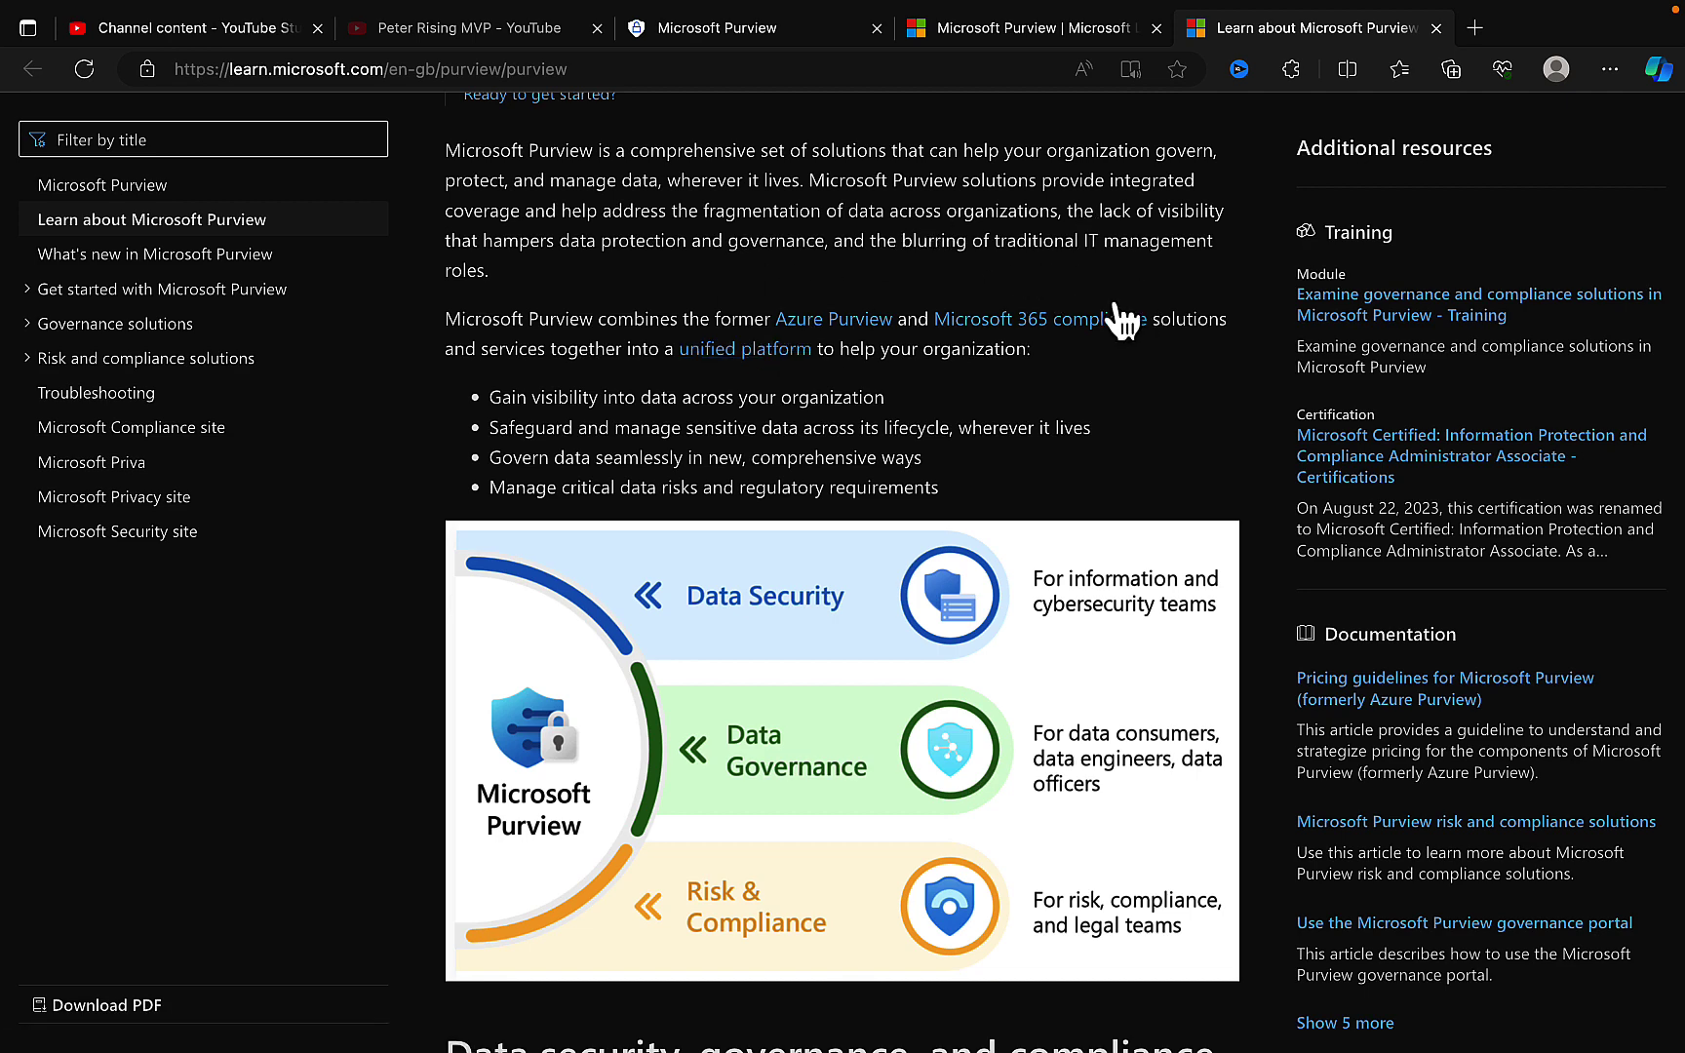
scroll(1128, 391, "down", 3)
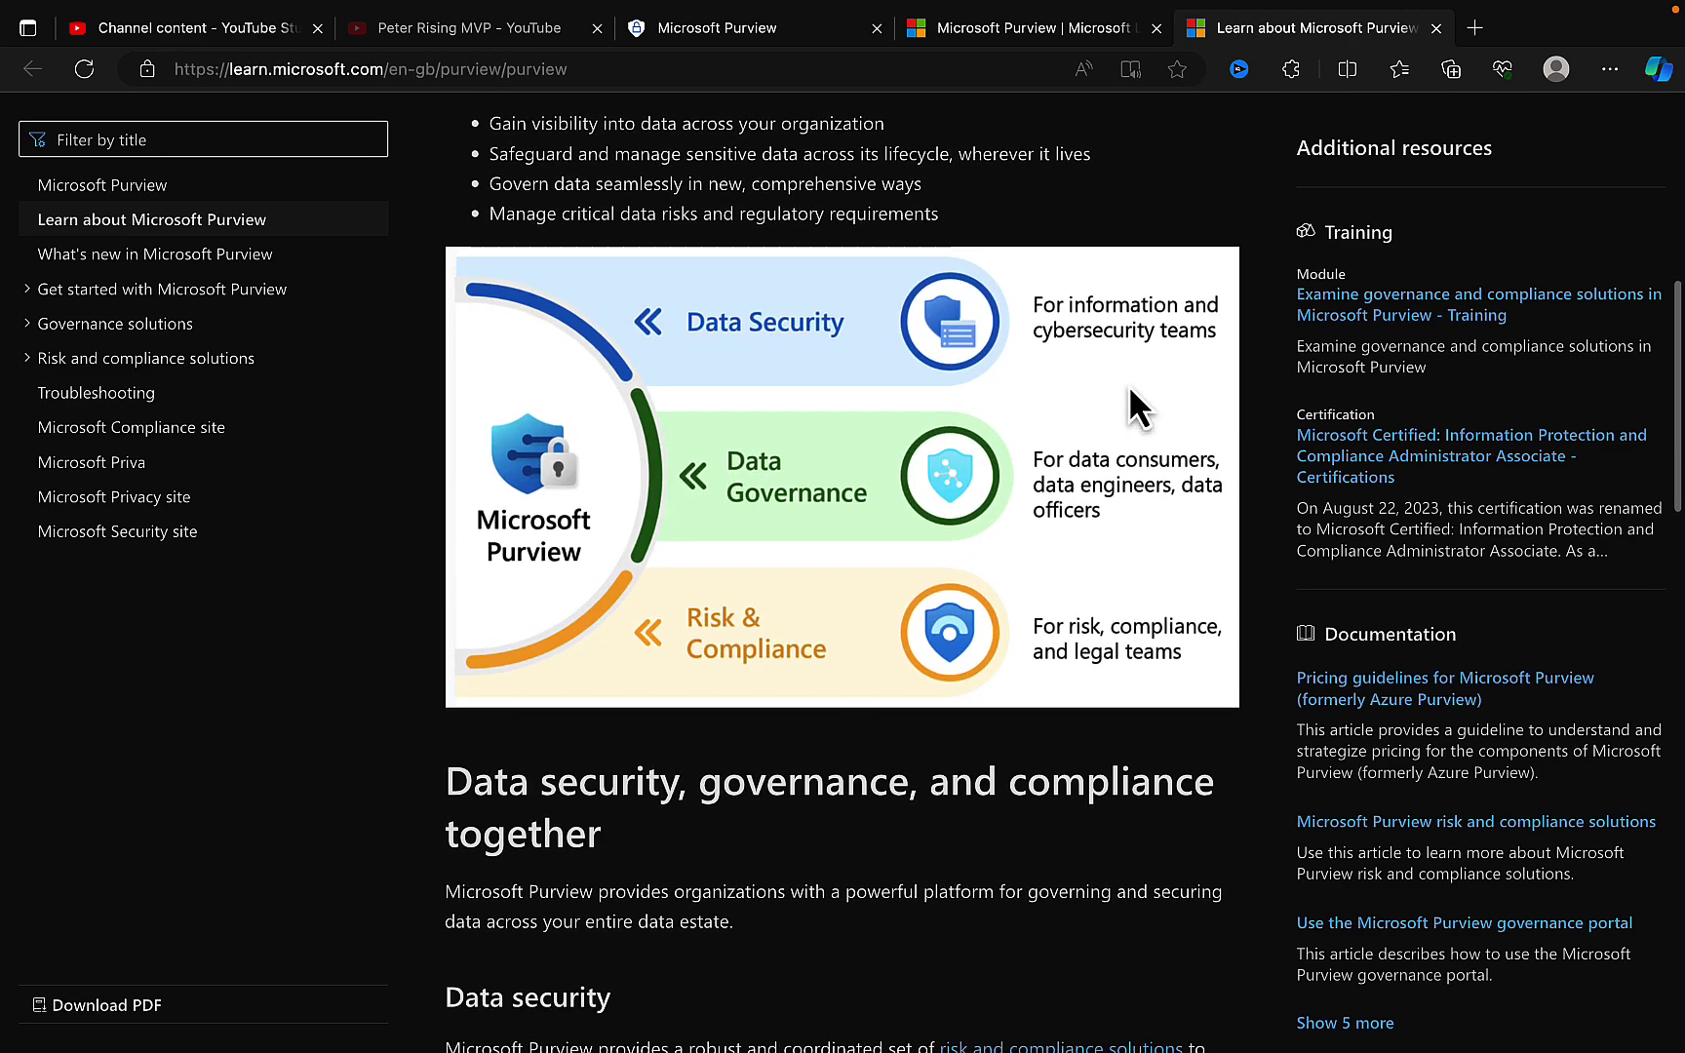
scroll(1129, 384, "down", 4)
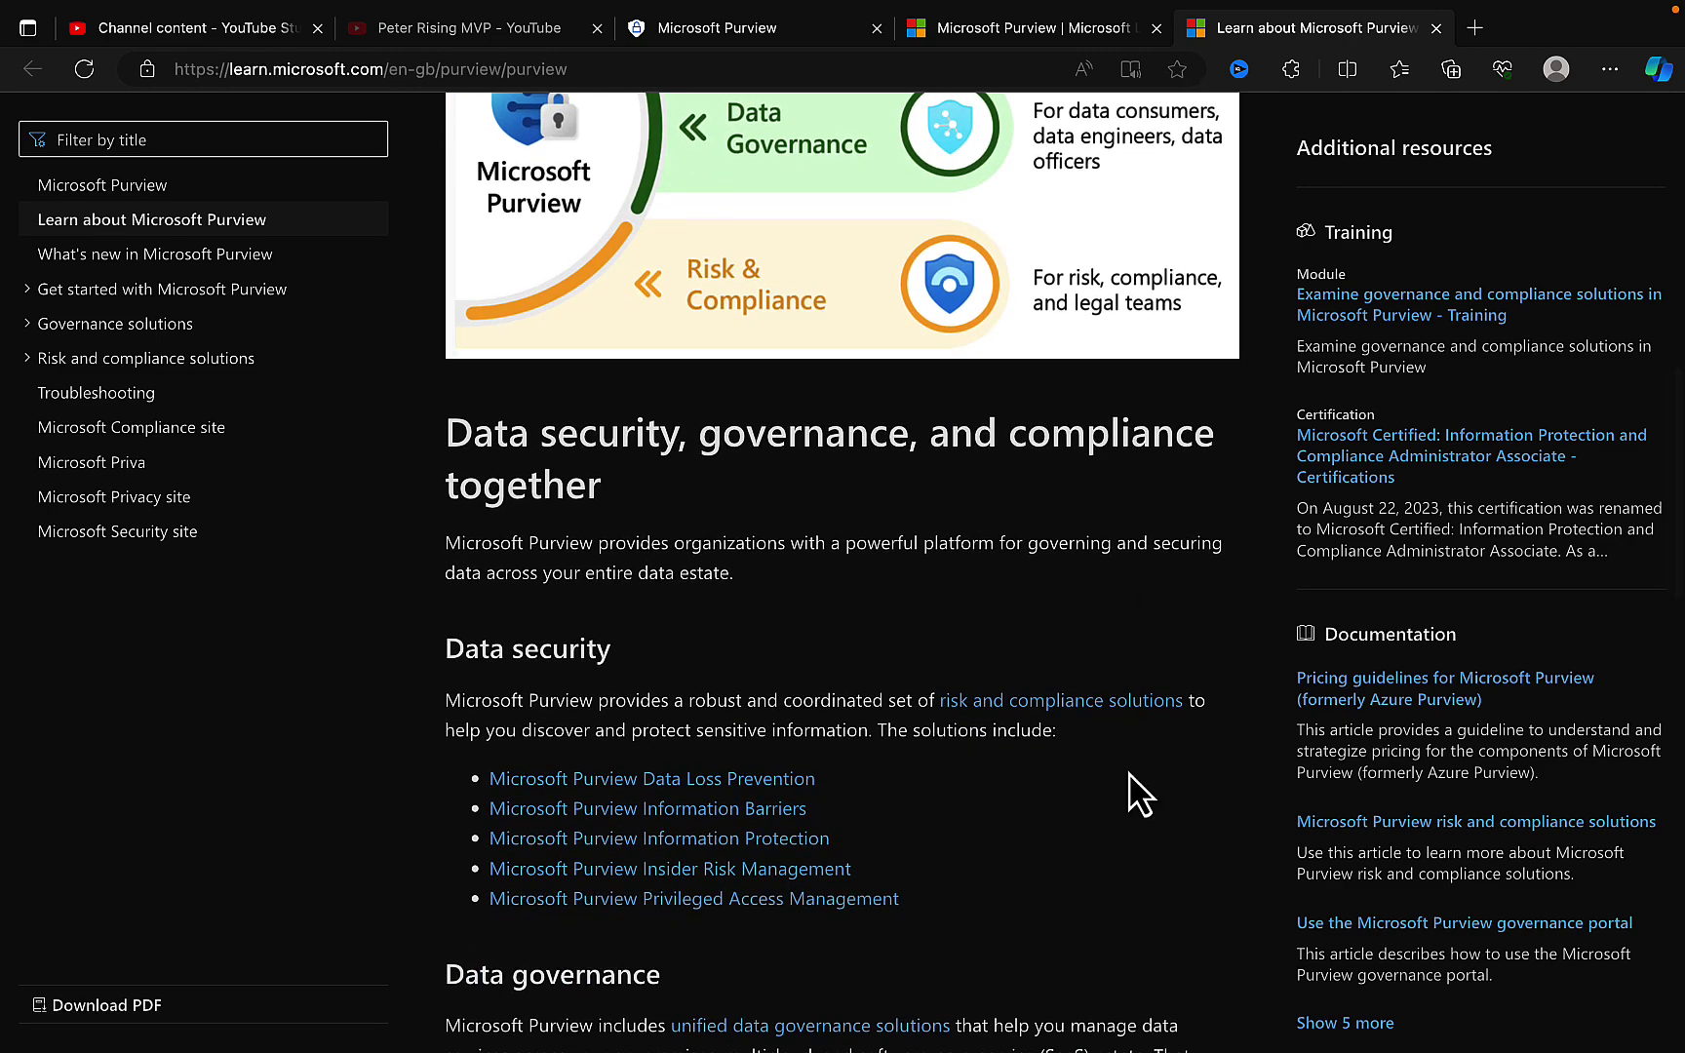
scroll(1137, 795, "down", 2)
scroll(1089, 663, "down", 3)
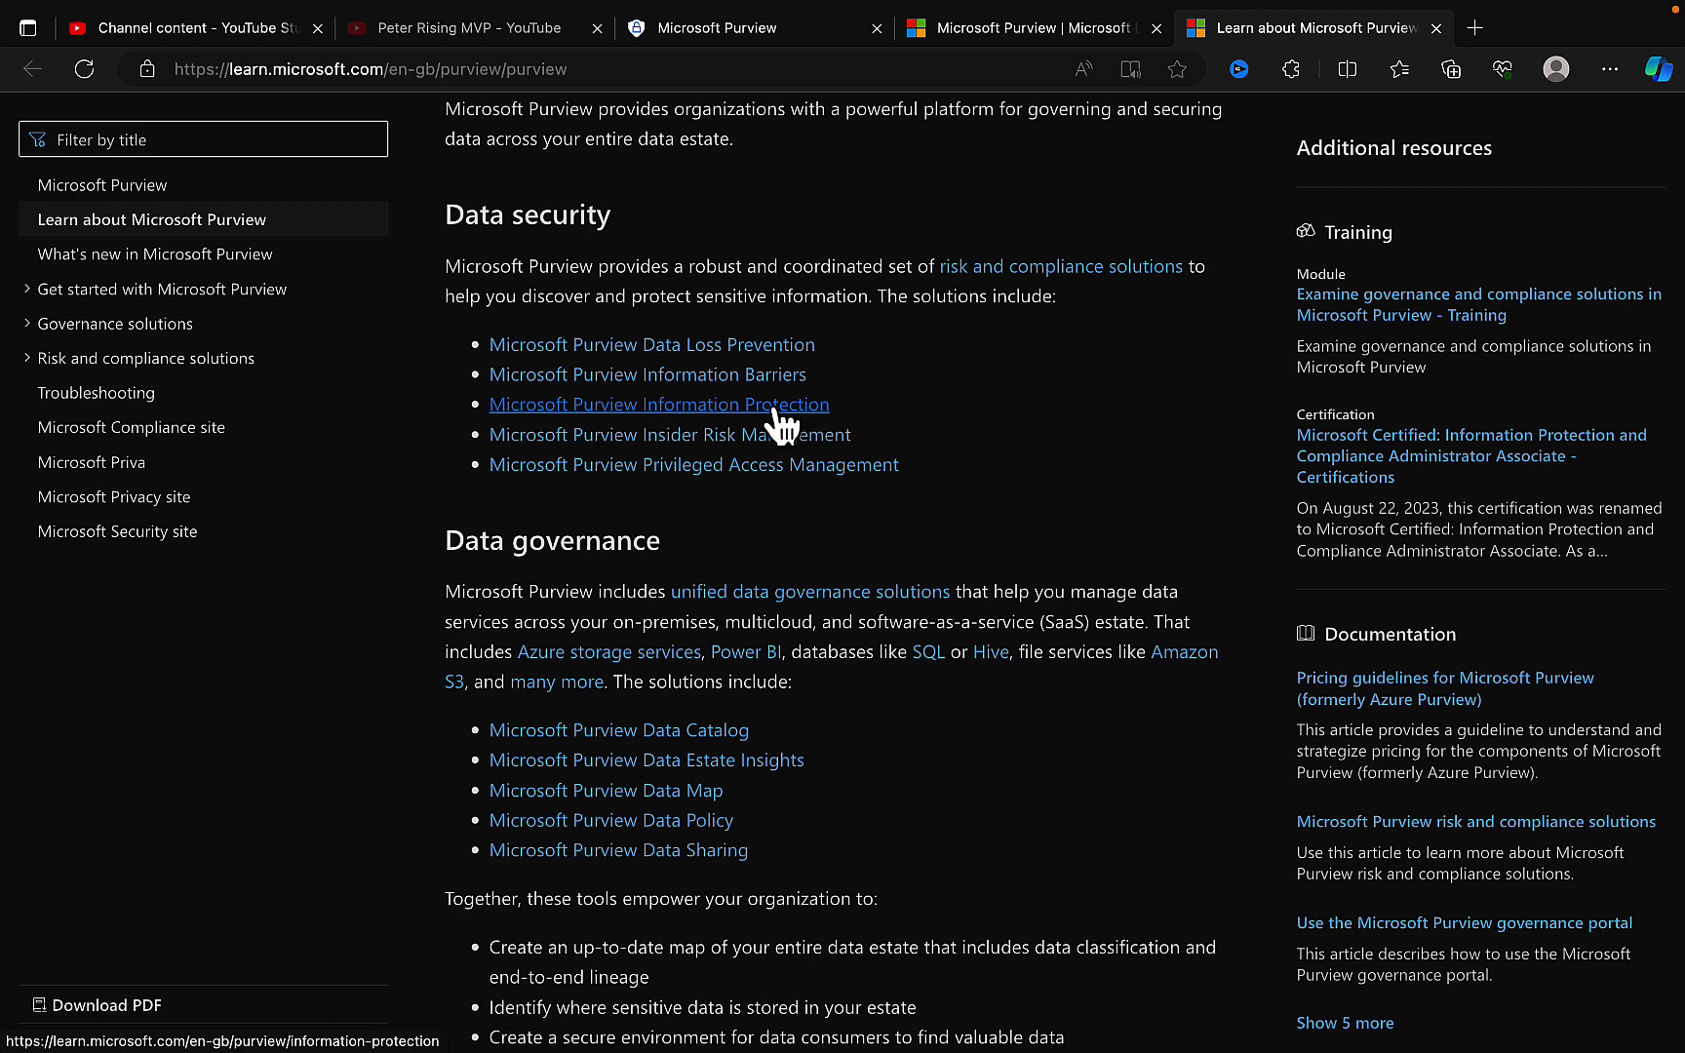
scroll(857, 543, "down", 2)
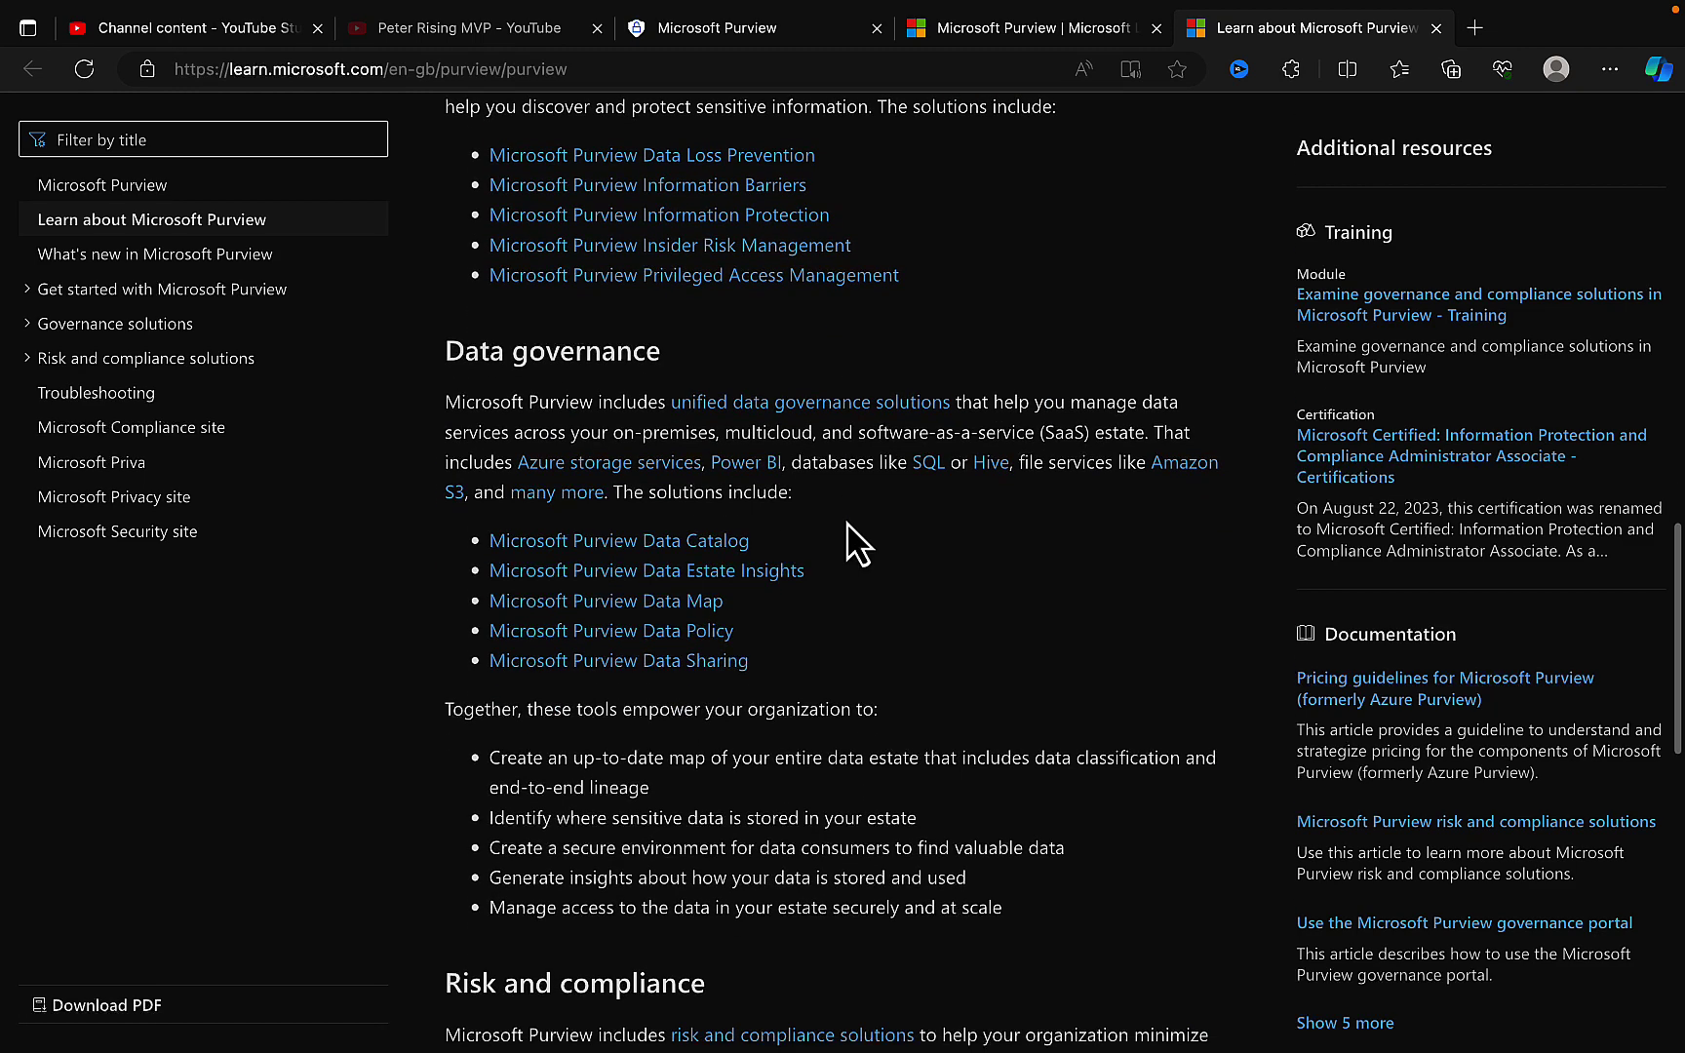
scroll(1008, 676, "down", 2)
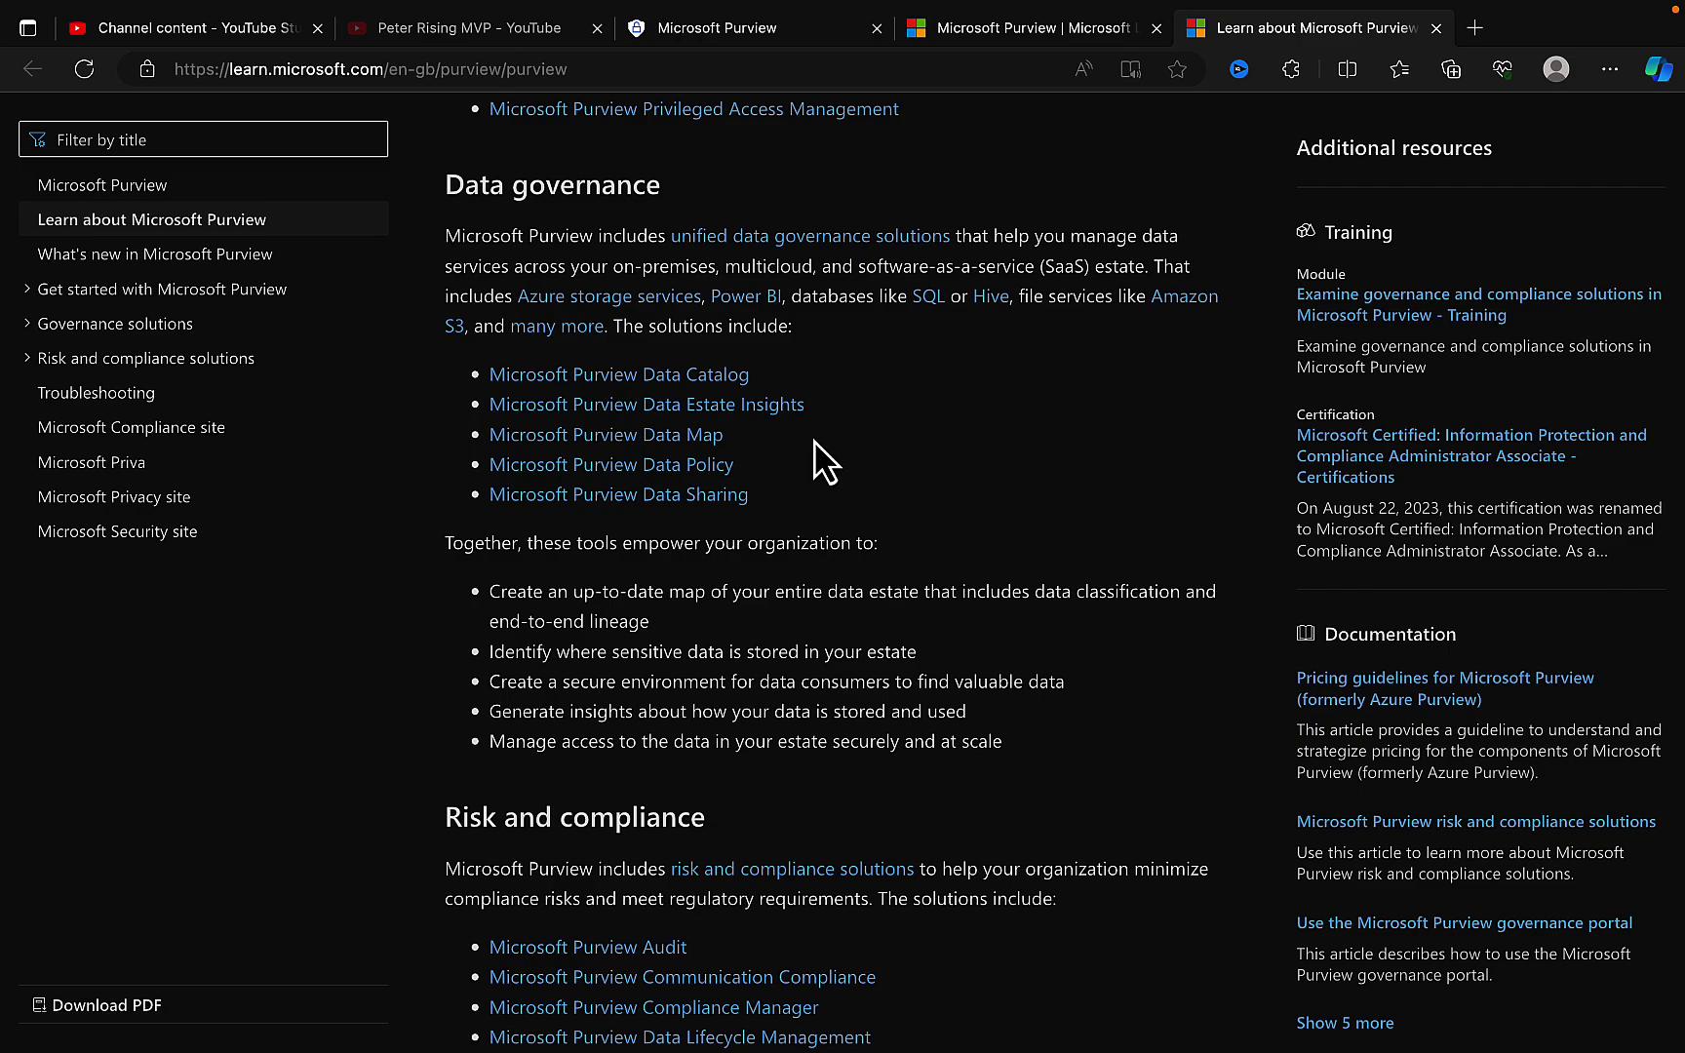
scroll(829, 507, "down", 3)
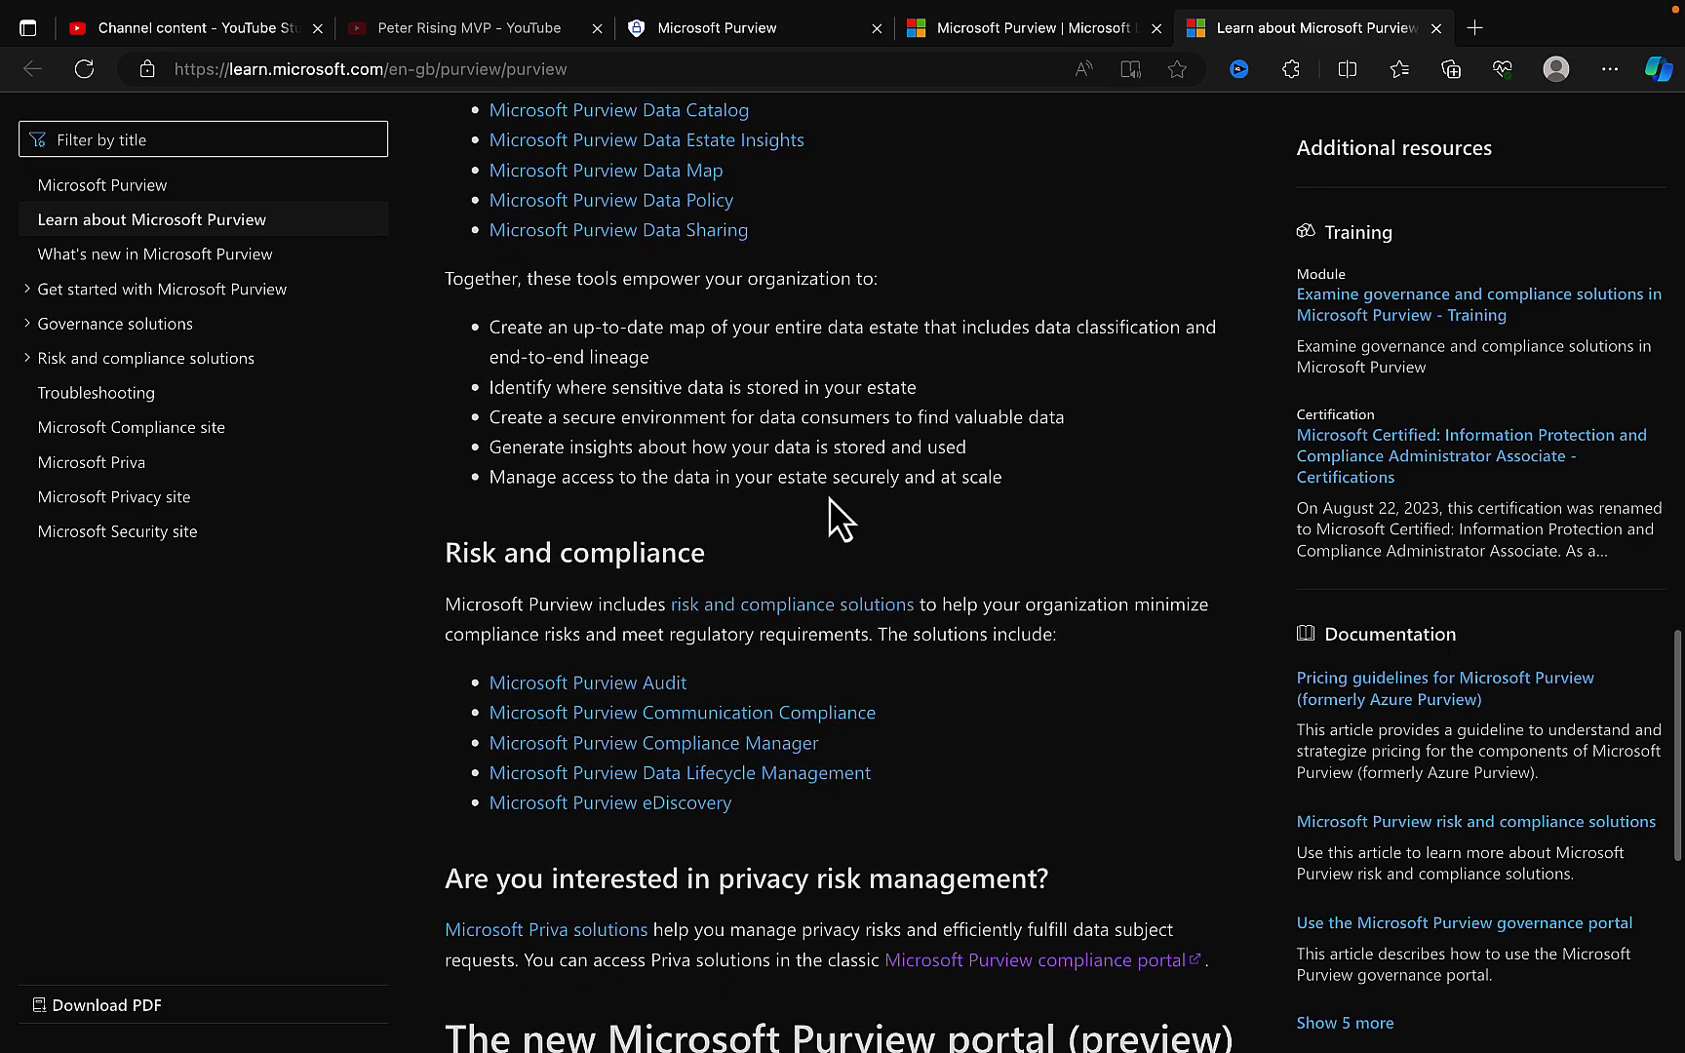
scroll(828, 495, "up", 3)
scroll(829, 494, "up", 10)
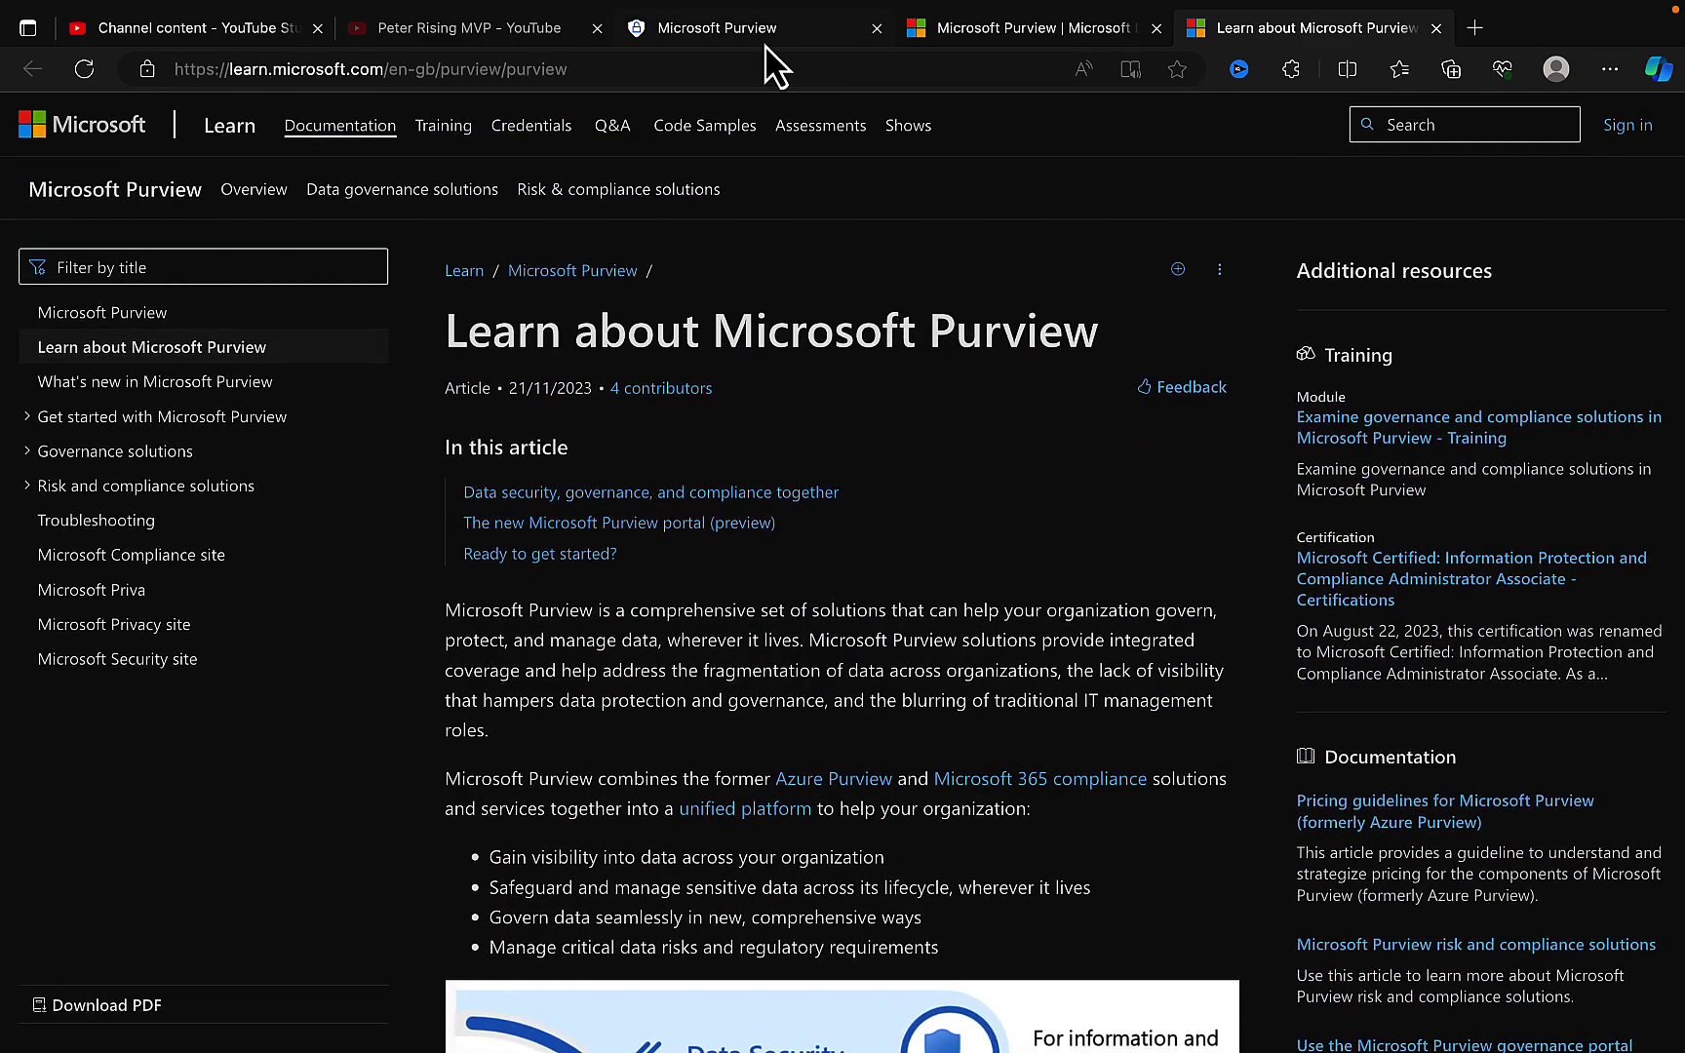
Return to the Purview Knowledge Center Docs and scroll through Data governance cards like Map data and Classify data
left_click(752, 39)
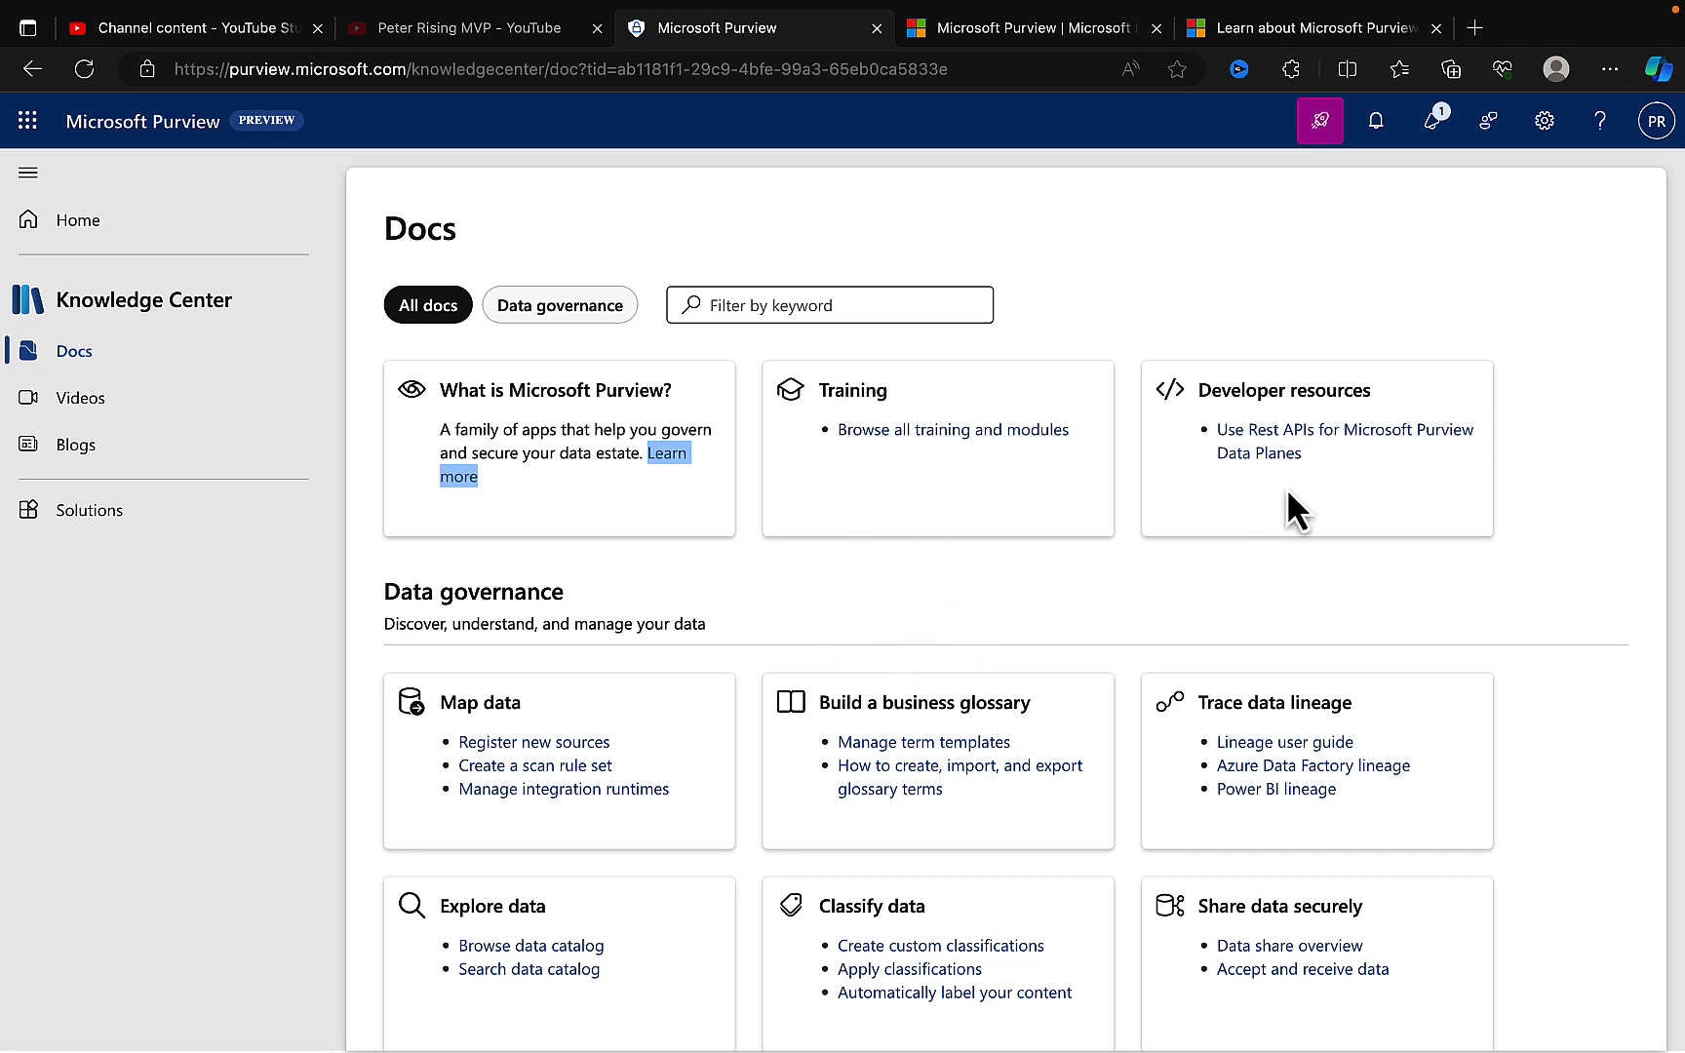
scroll(1006, 623, "down", 1)
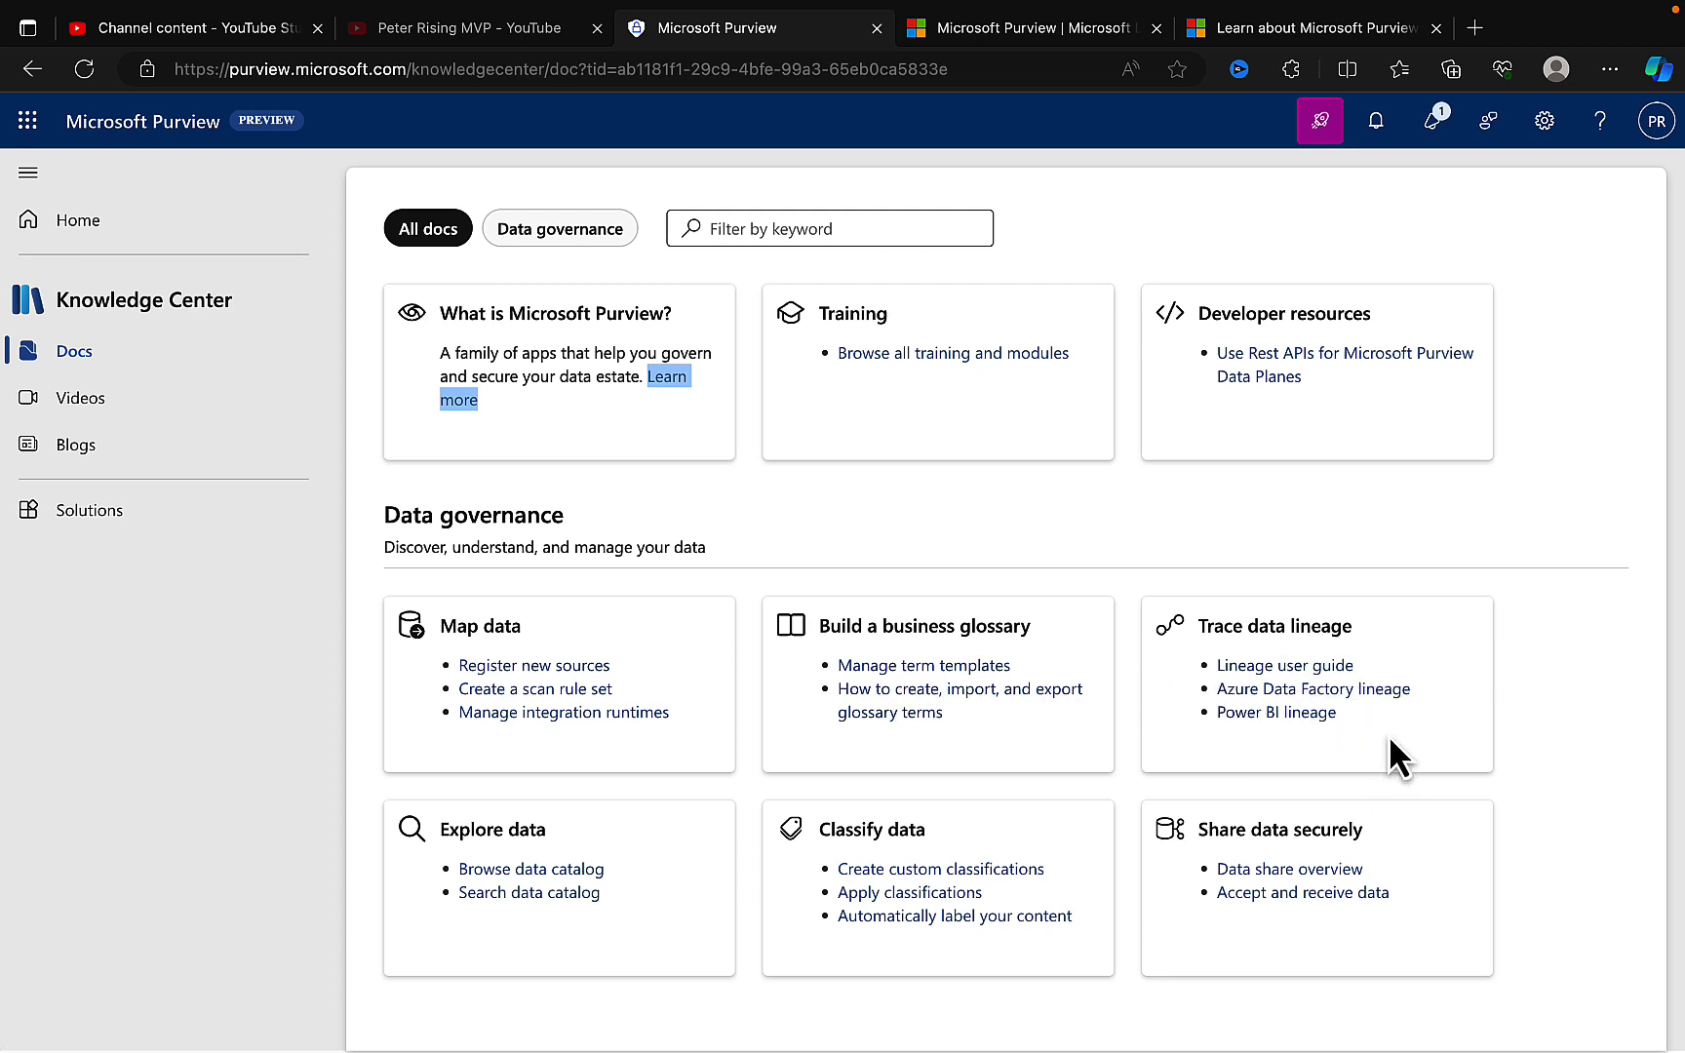
scroll(1389, 740, "down", 1)
scroll(1388, 737, "up", 1)
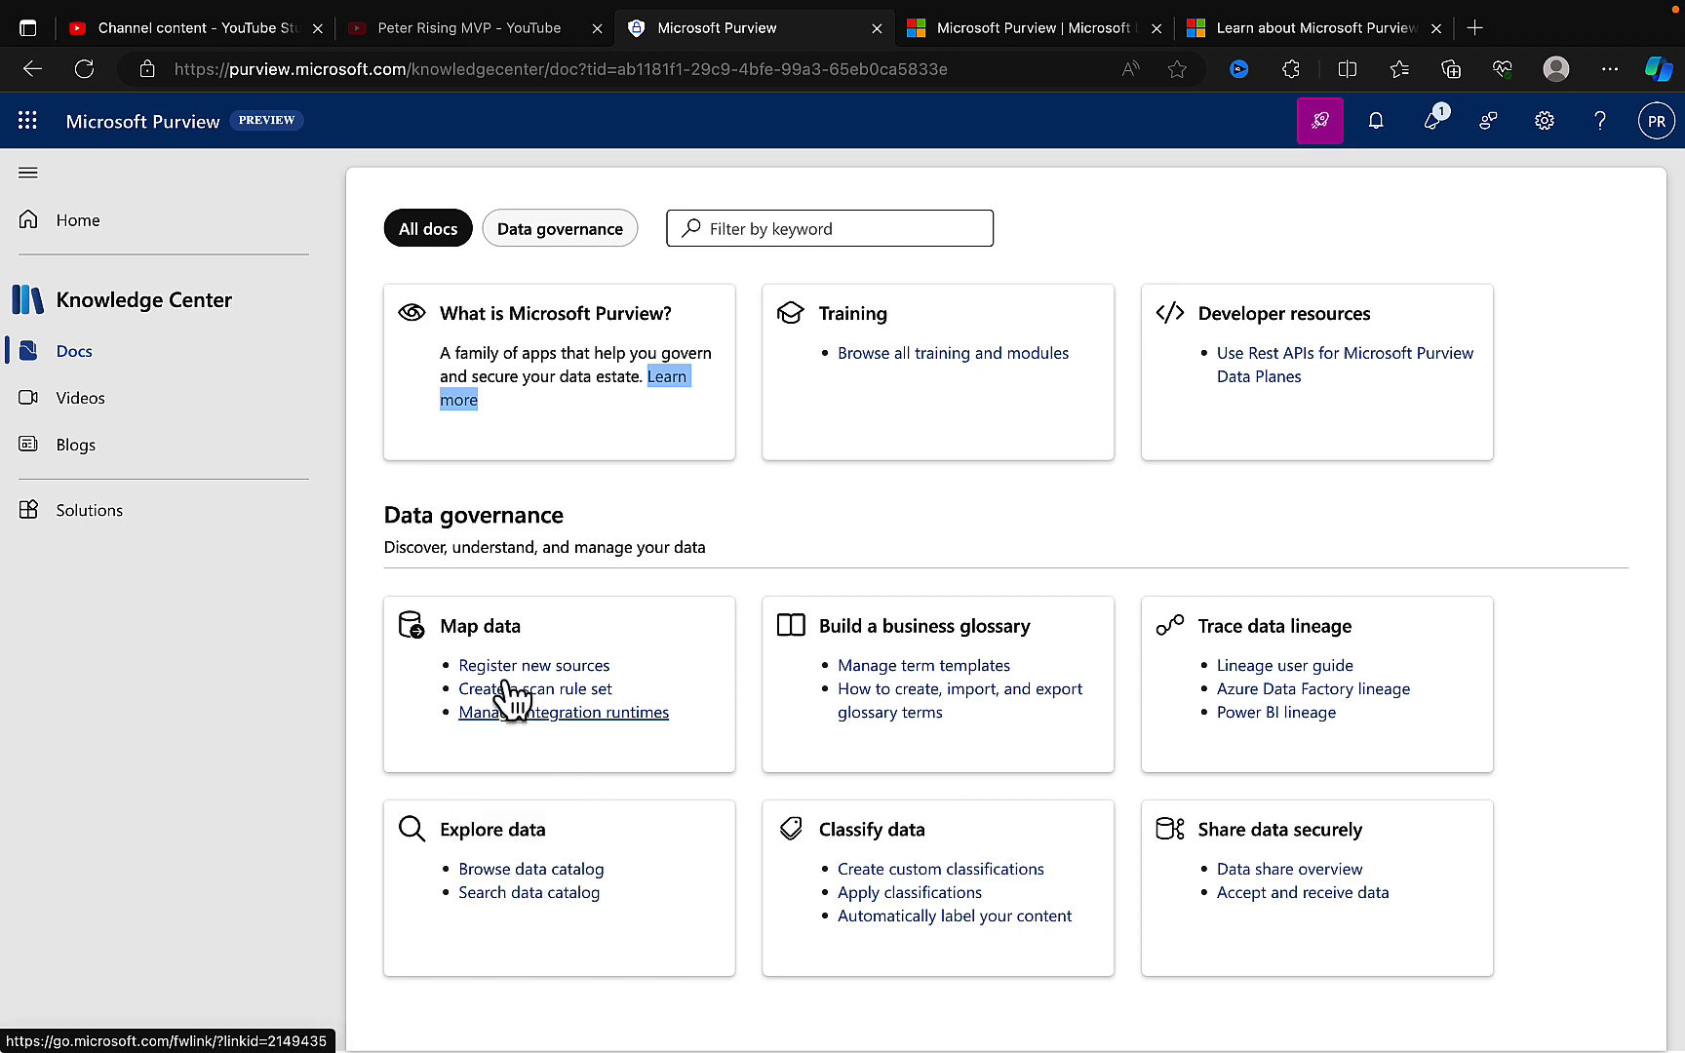
Browse the full list of Purview solutions from the home page, then return home
left_click(102, 252)
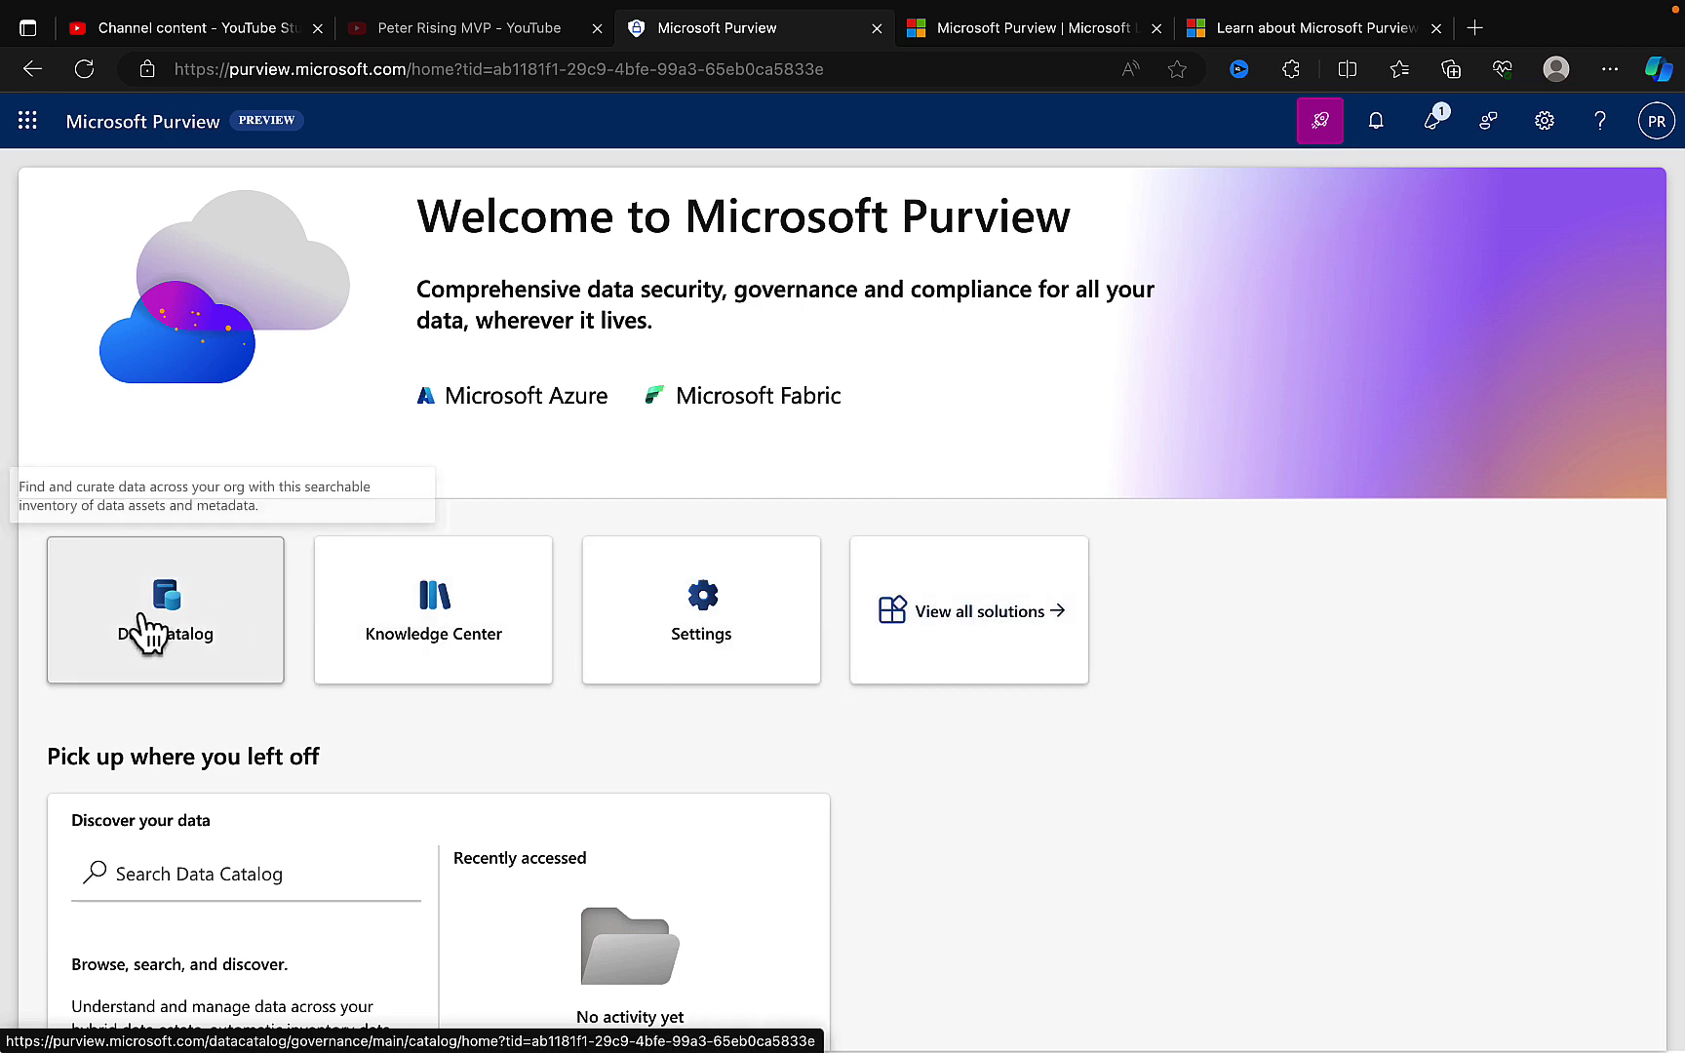
left_click(1005, 622)
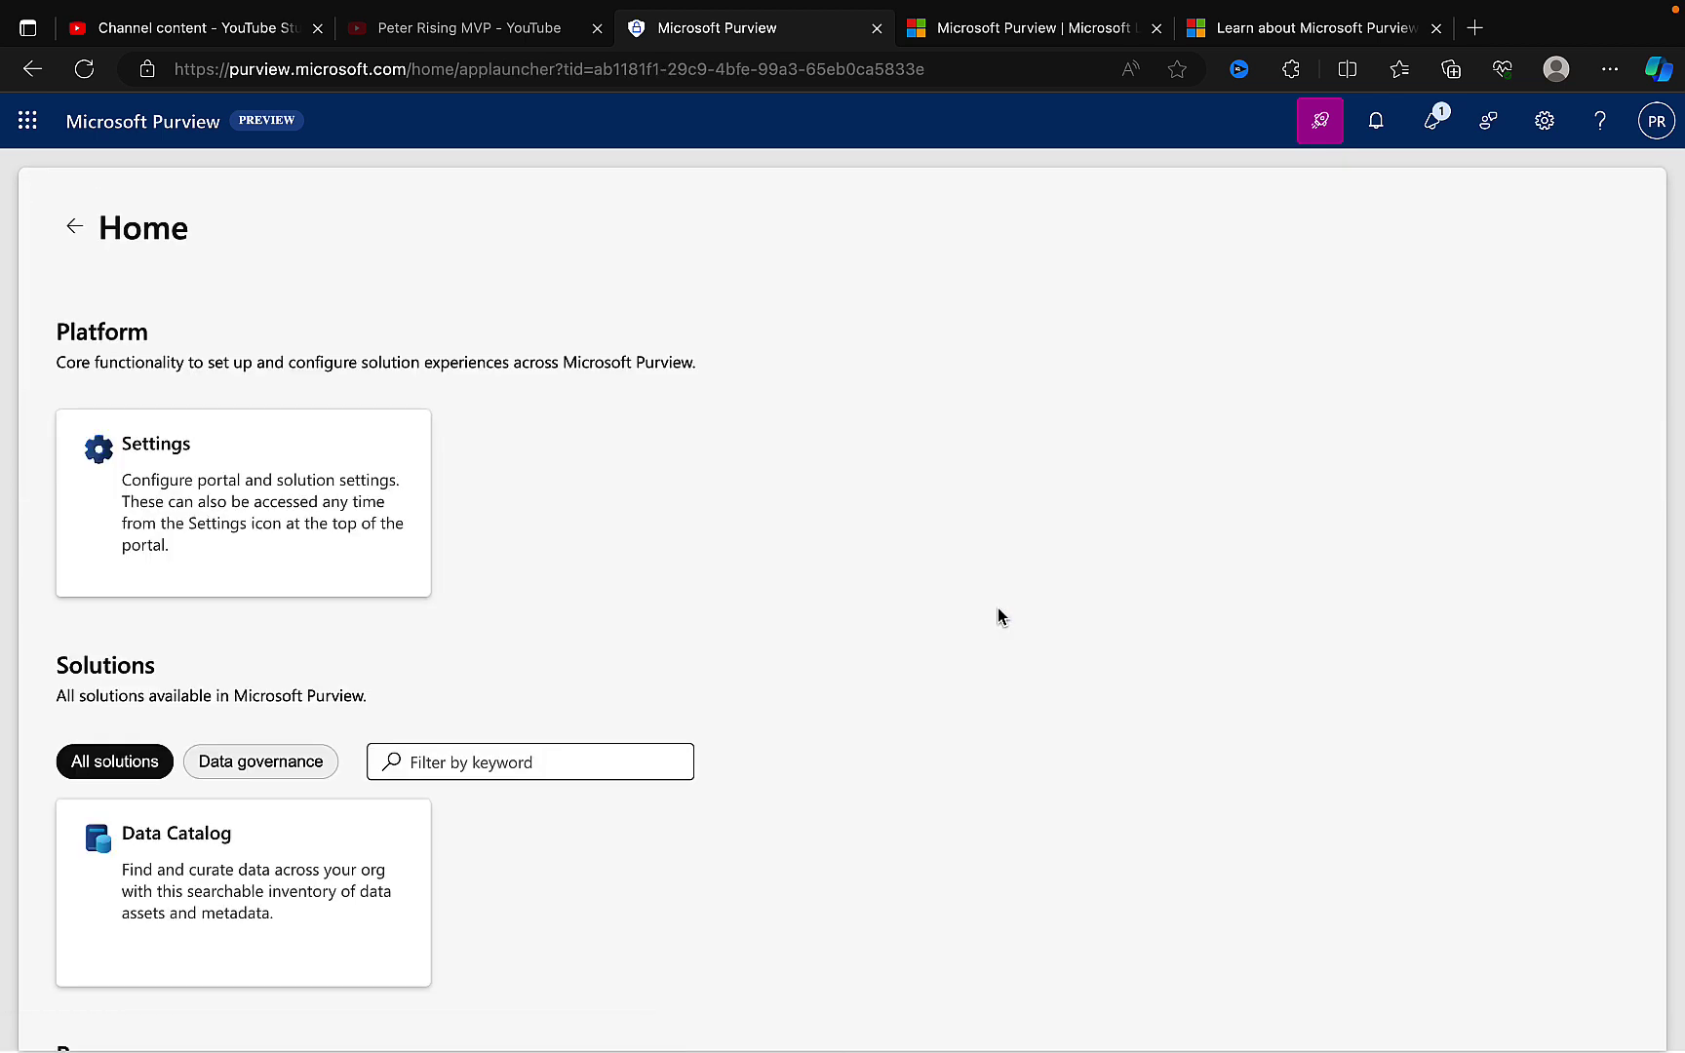
scroll(777, 621, "down", 4)
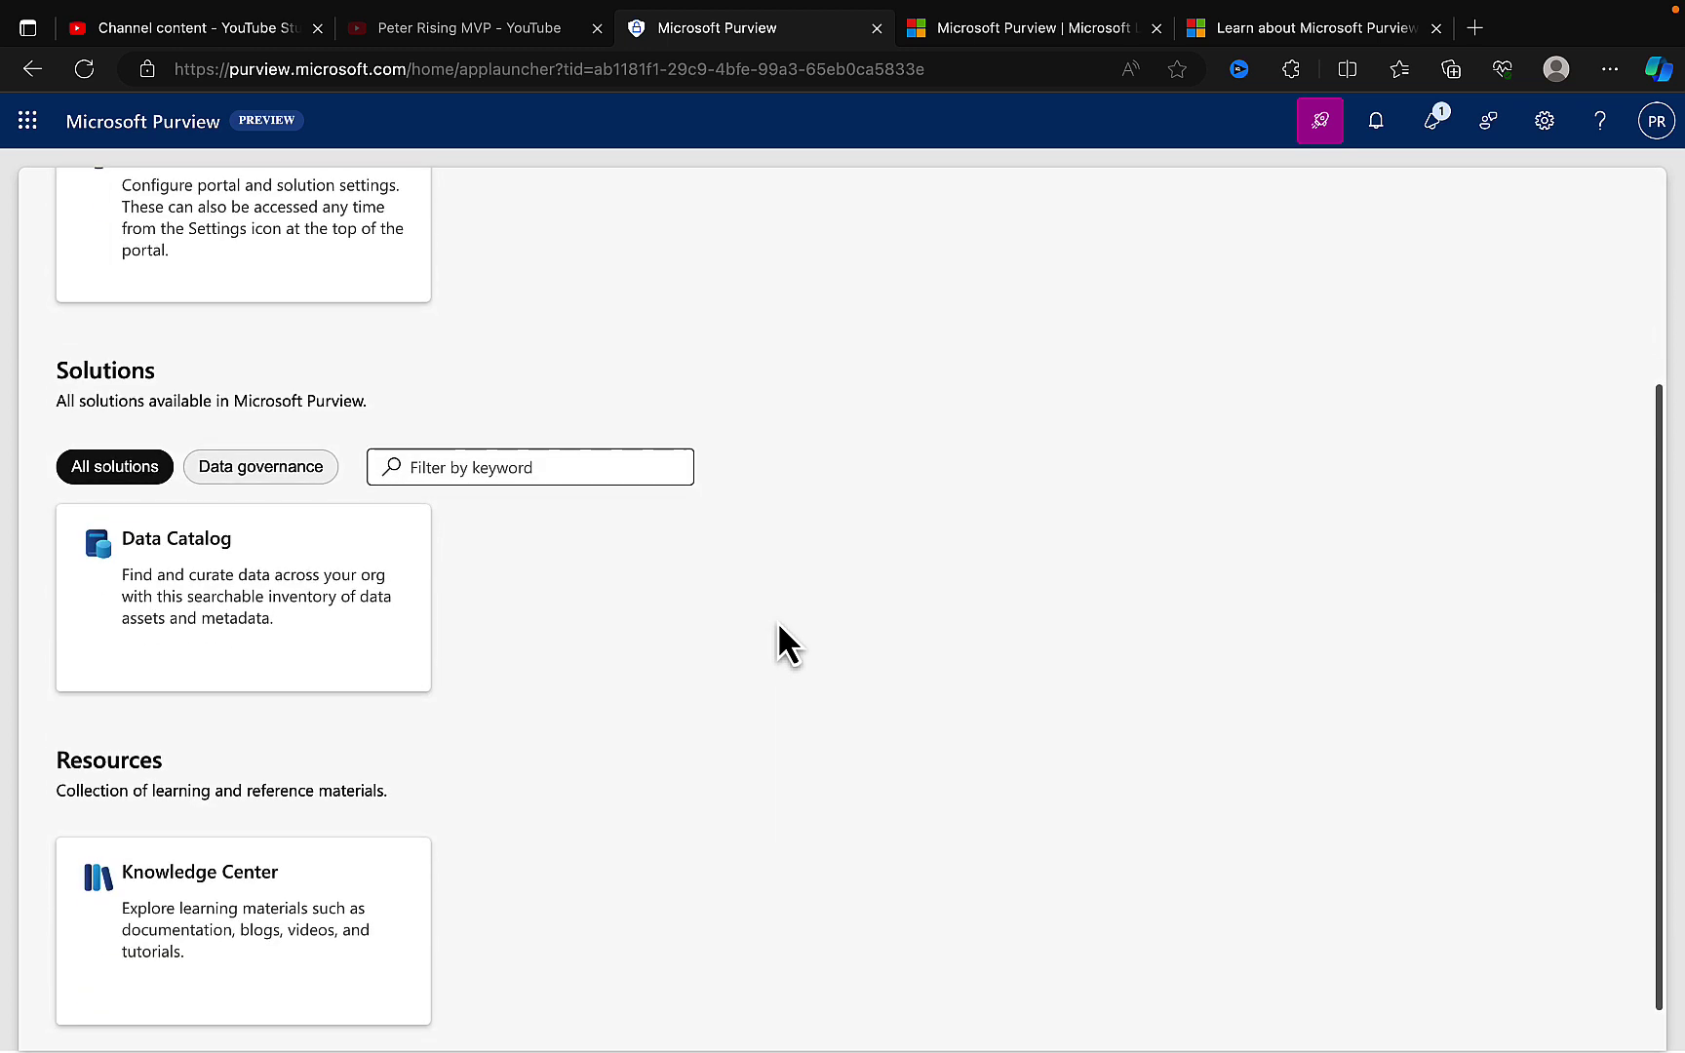
scroll(776, 622, "up", 1)
scroll(776, 621, "up", 2)
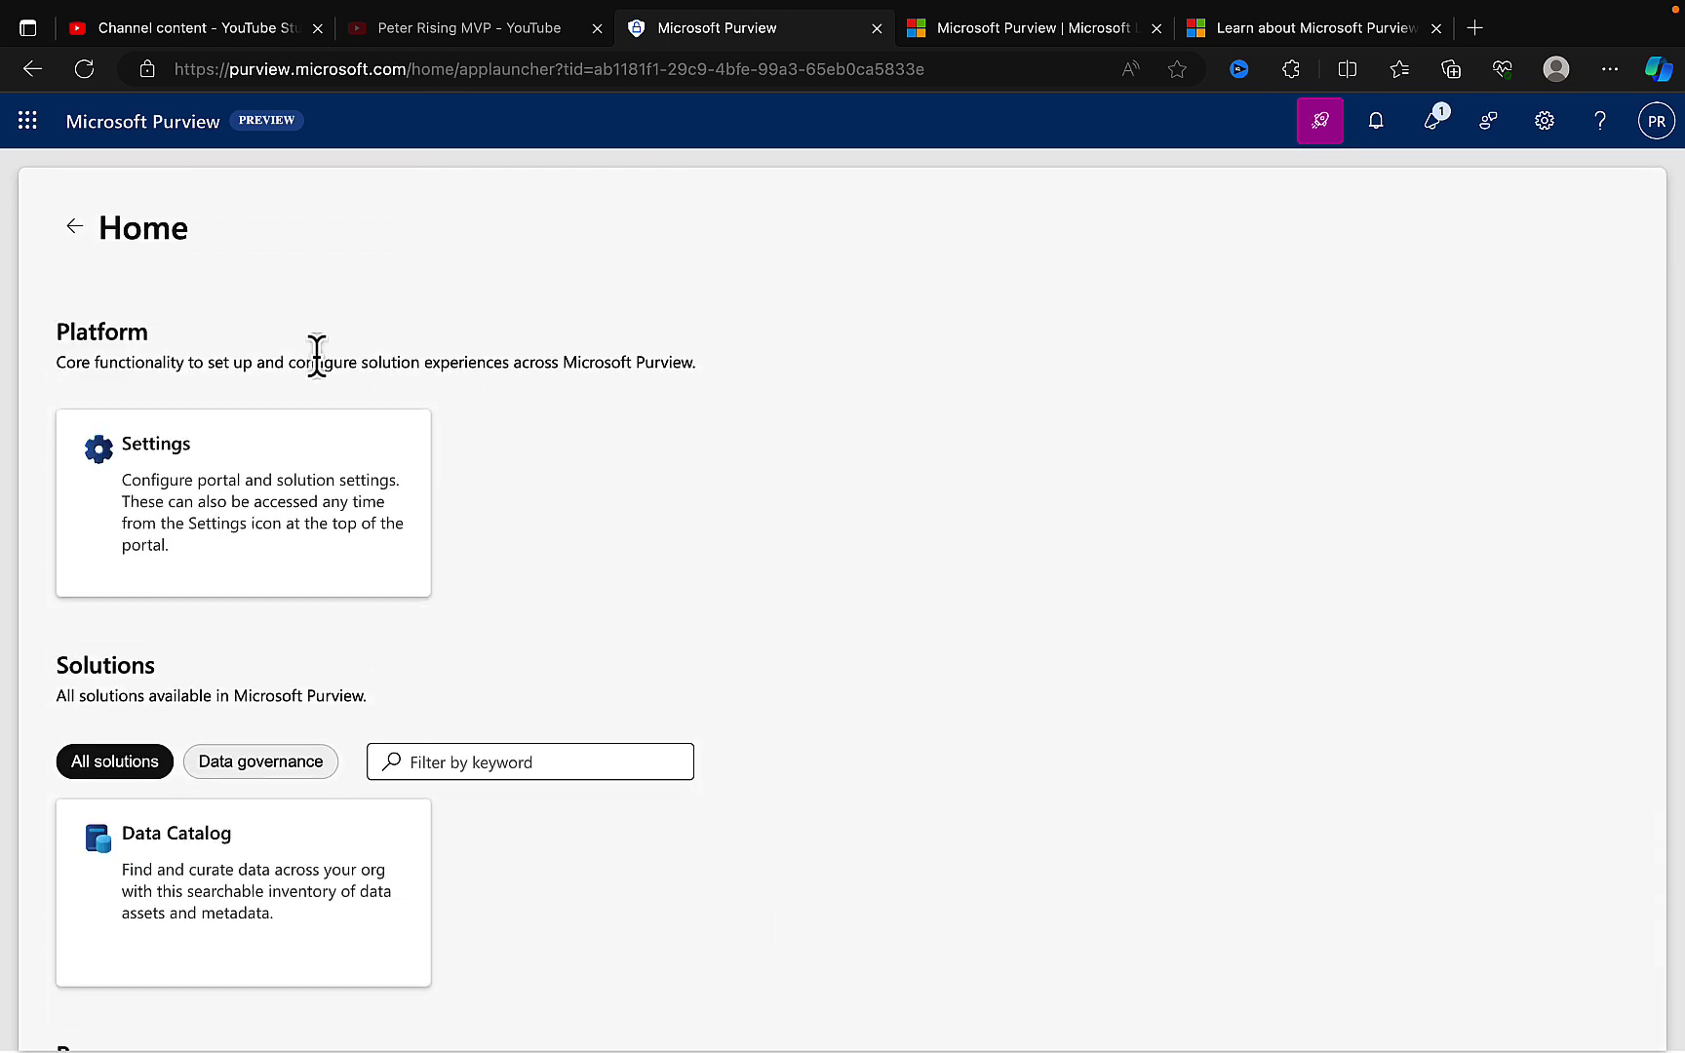
left_click(74, 225)
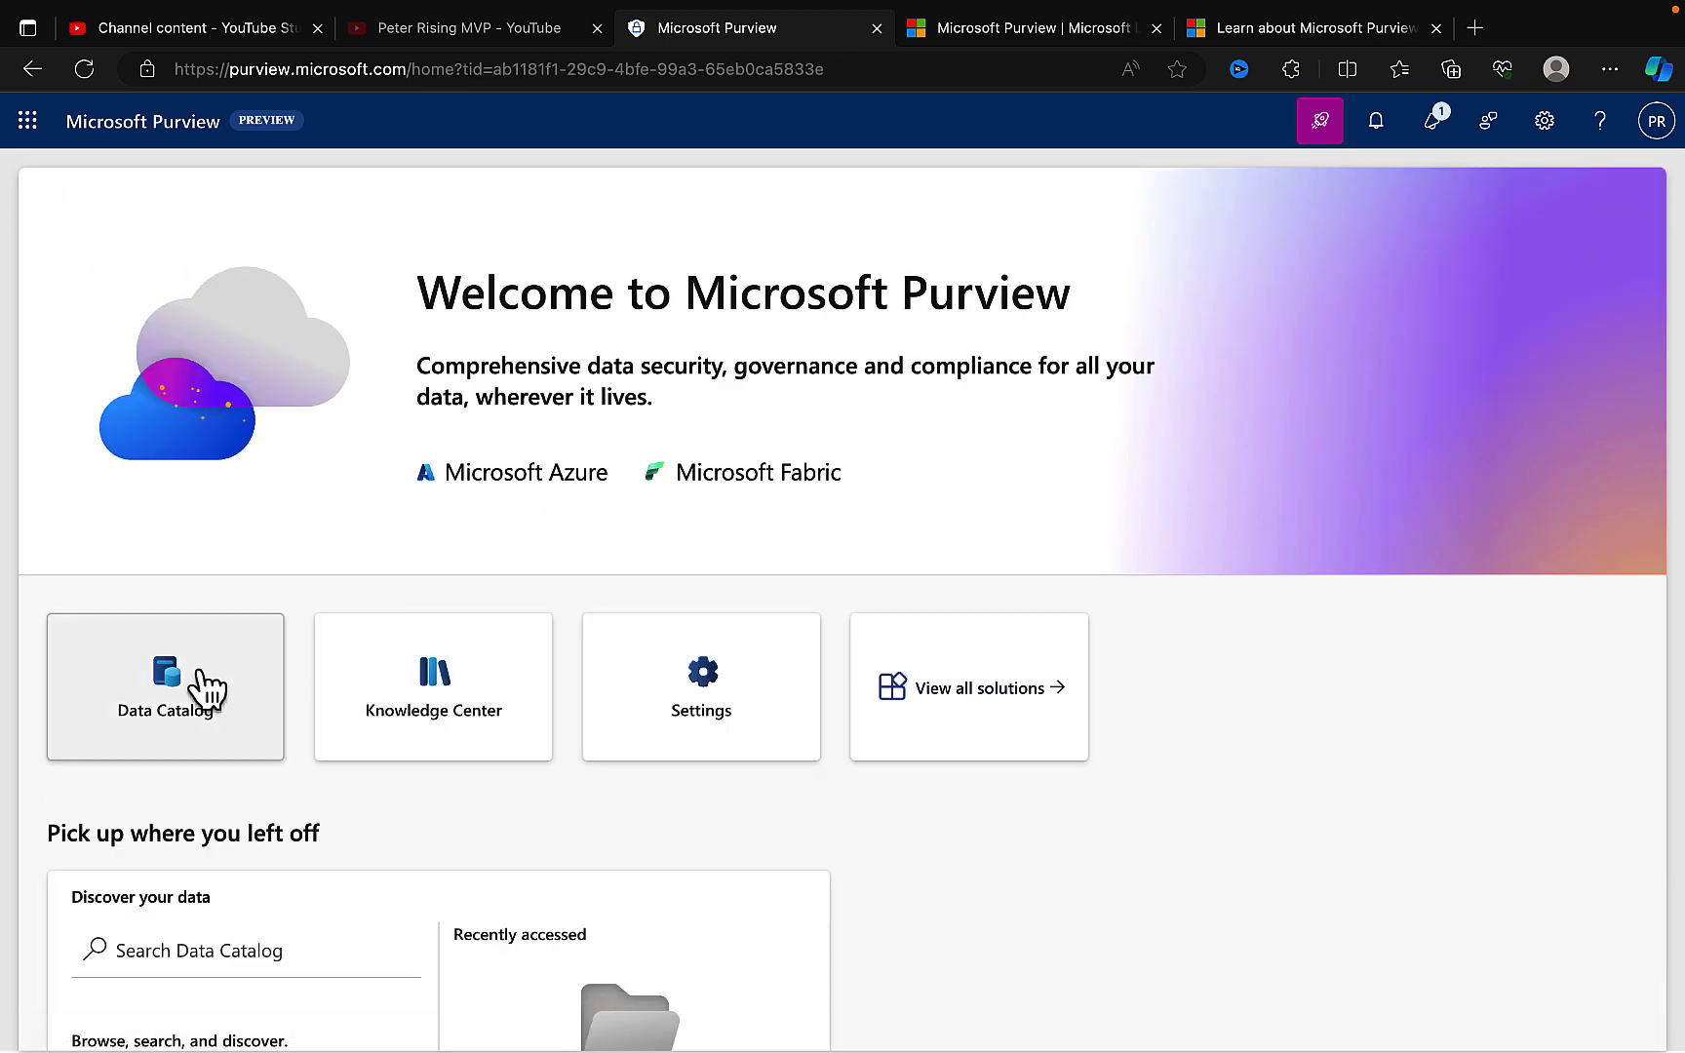
In the Data Catalog, browse Microsoft Azure sources down to the Azure subscriptions list
left_click(187, 678)
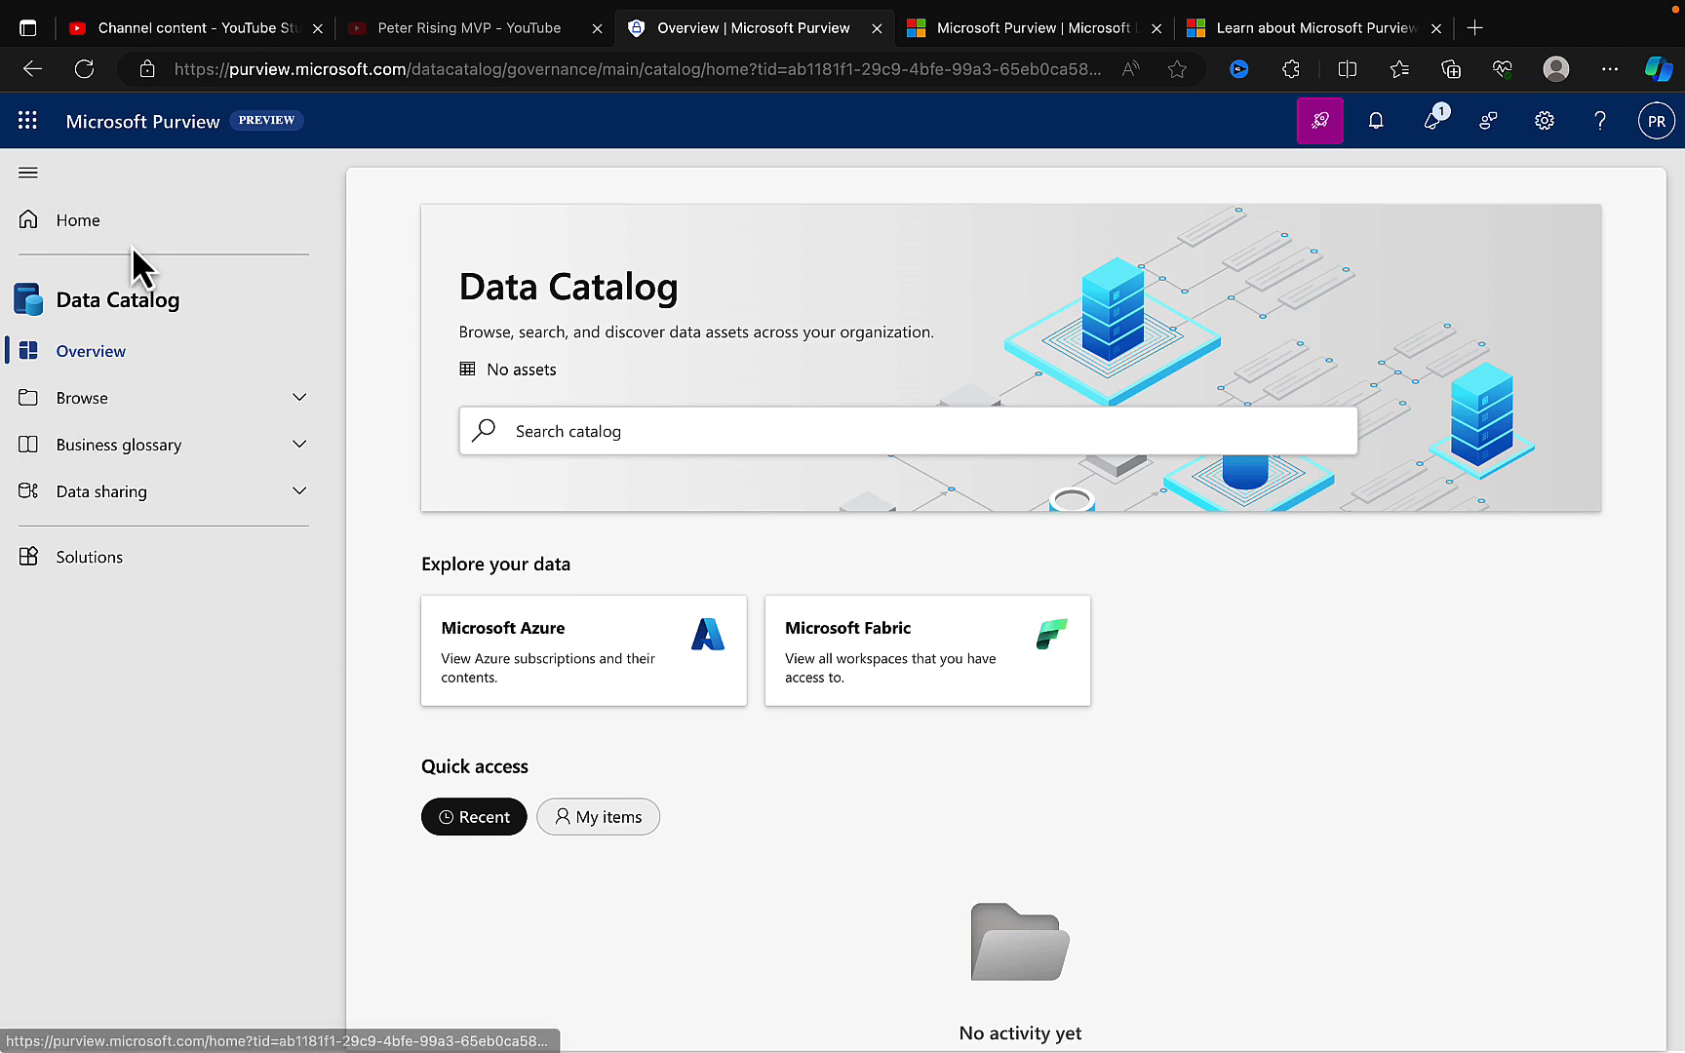
left_click(524, 658)
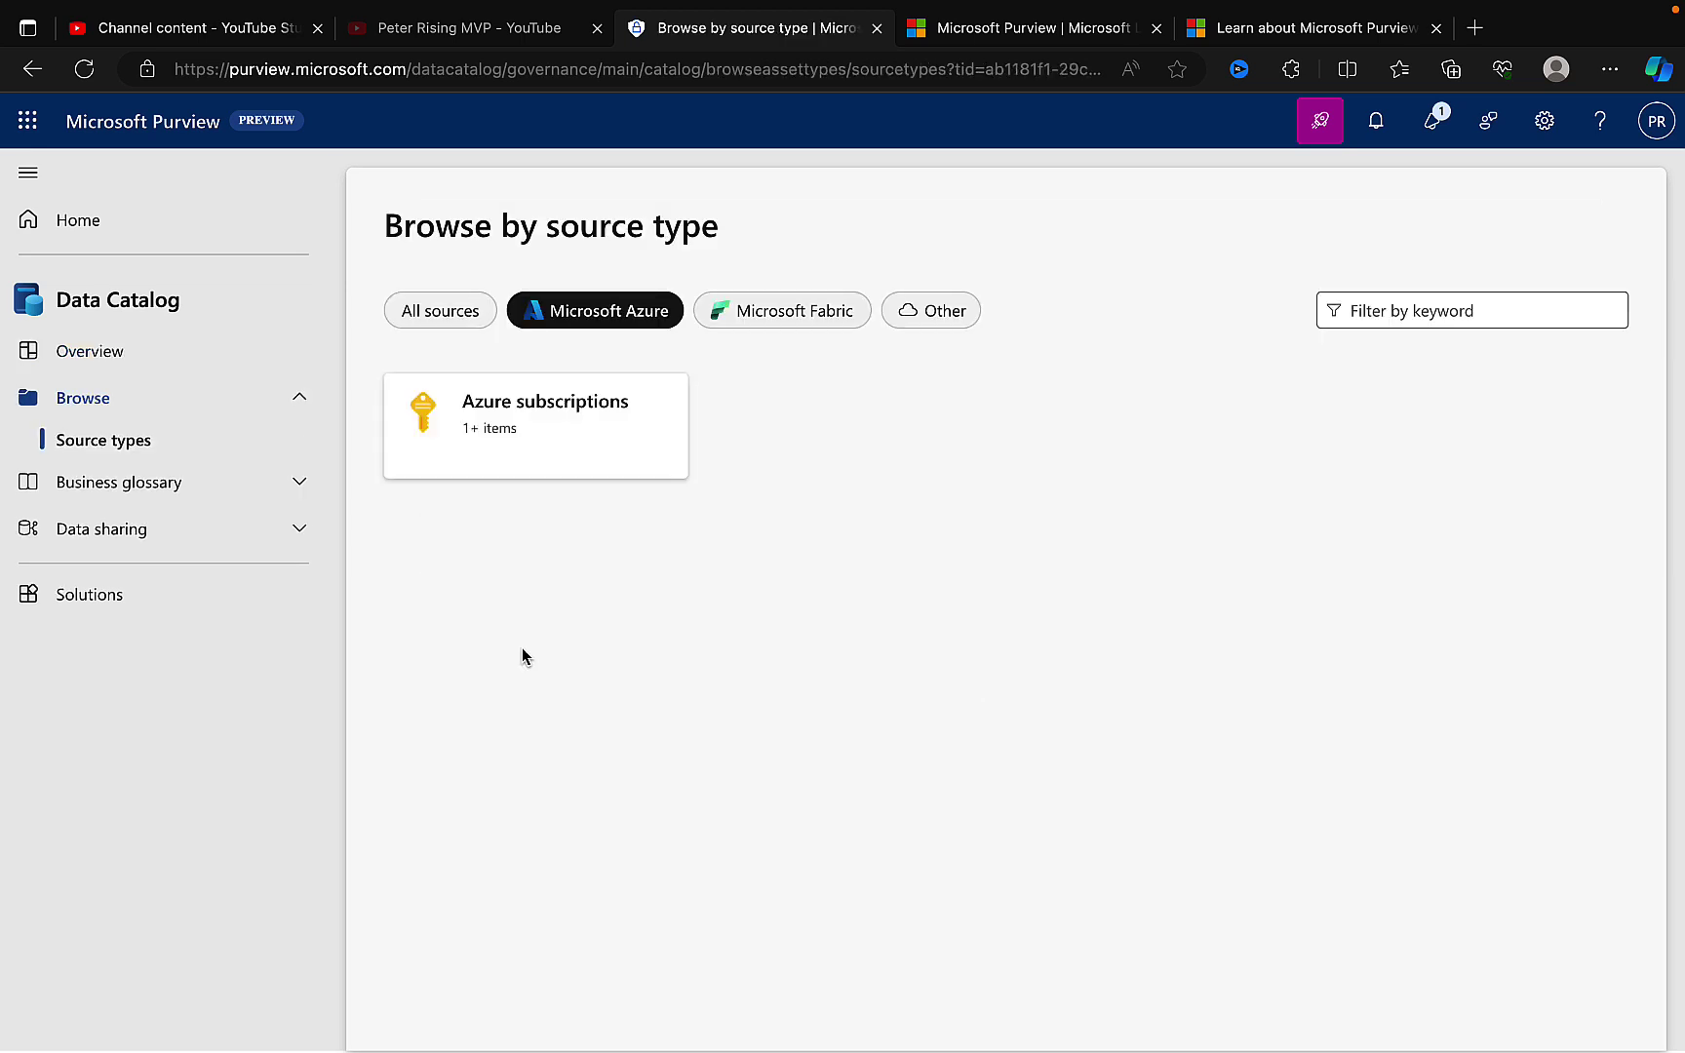
left_click(512, 424)
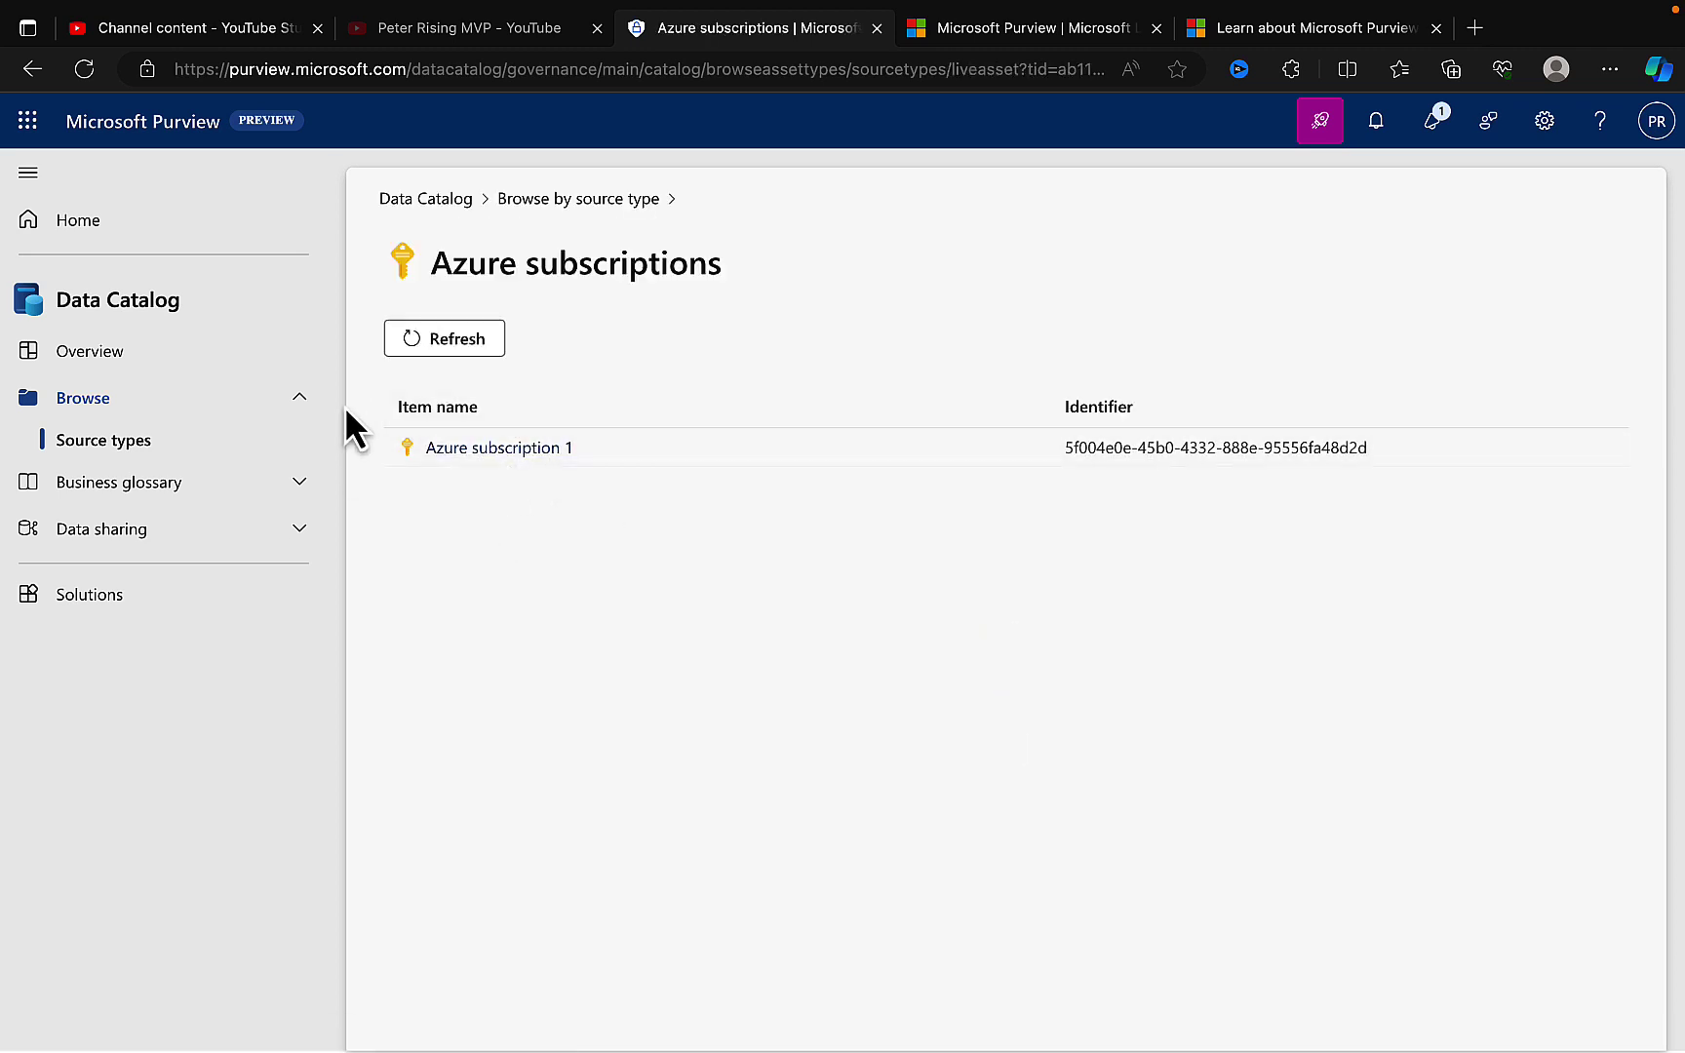
Review the home page's Pick up where you left off and Knowledge Center videos, then return to the top
left_click(103, 227)
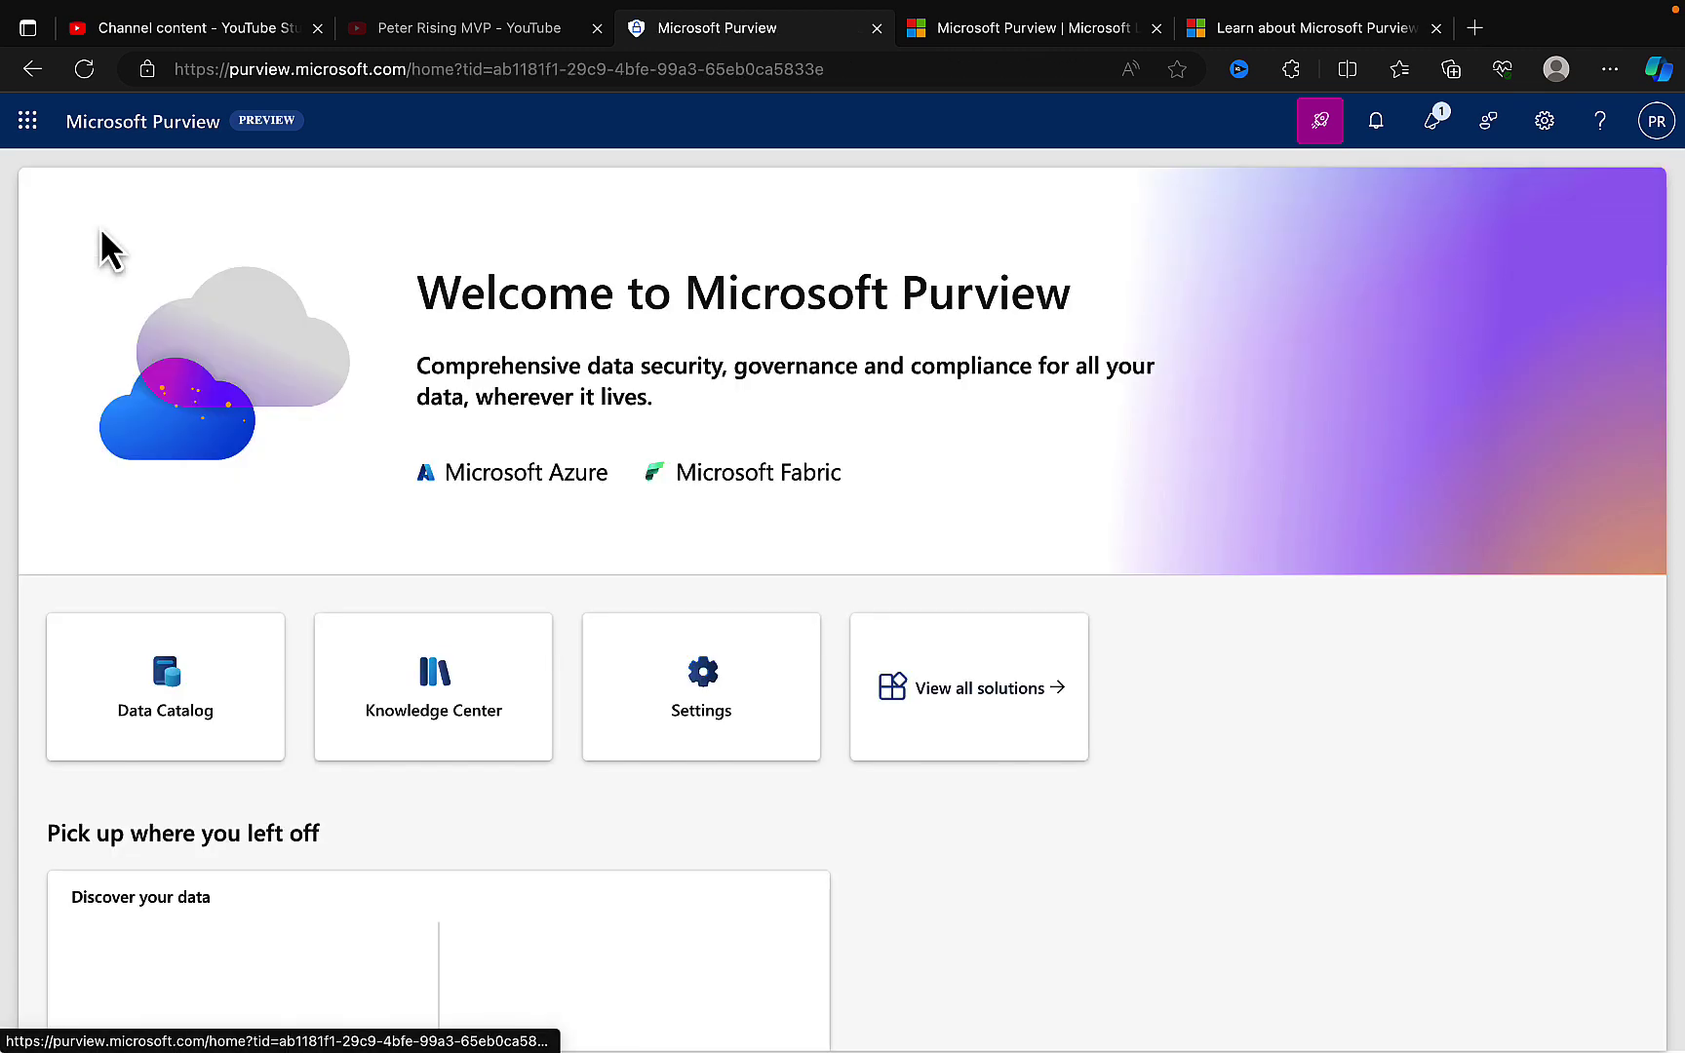
scroll(460, 738, "down", 1)
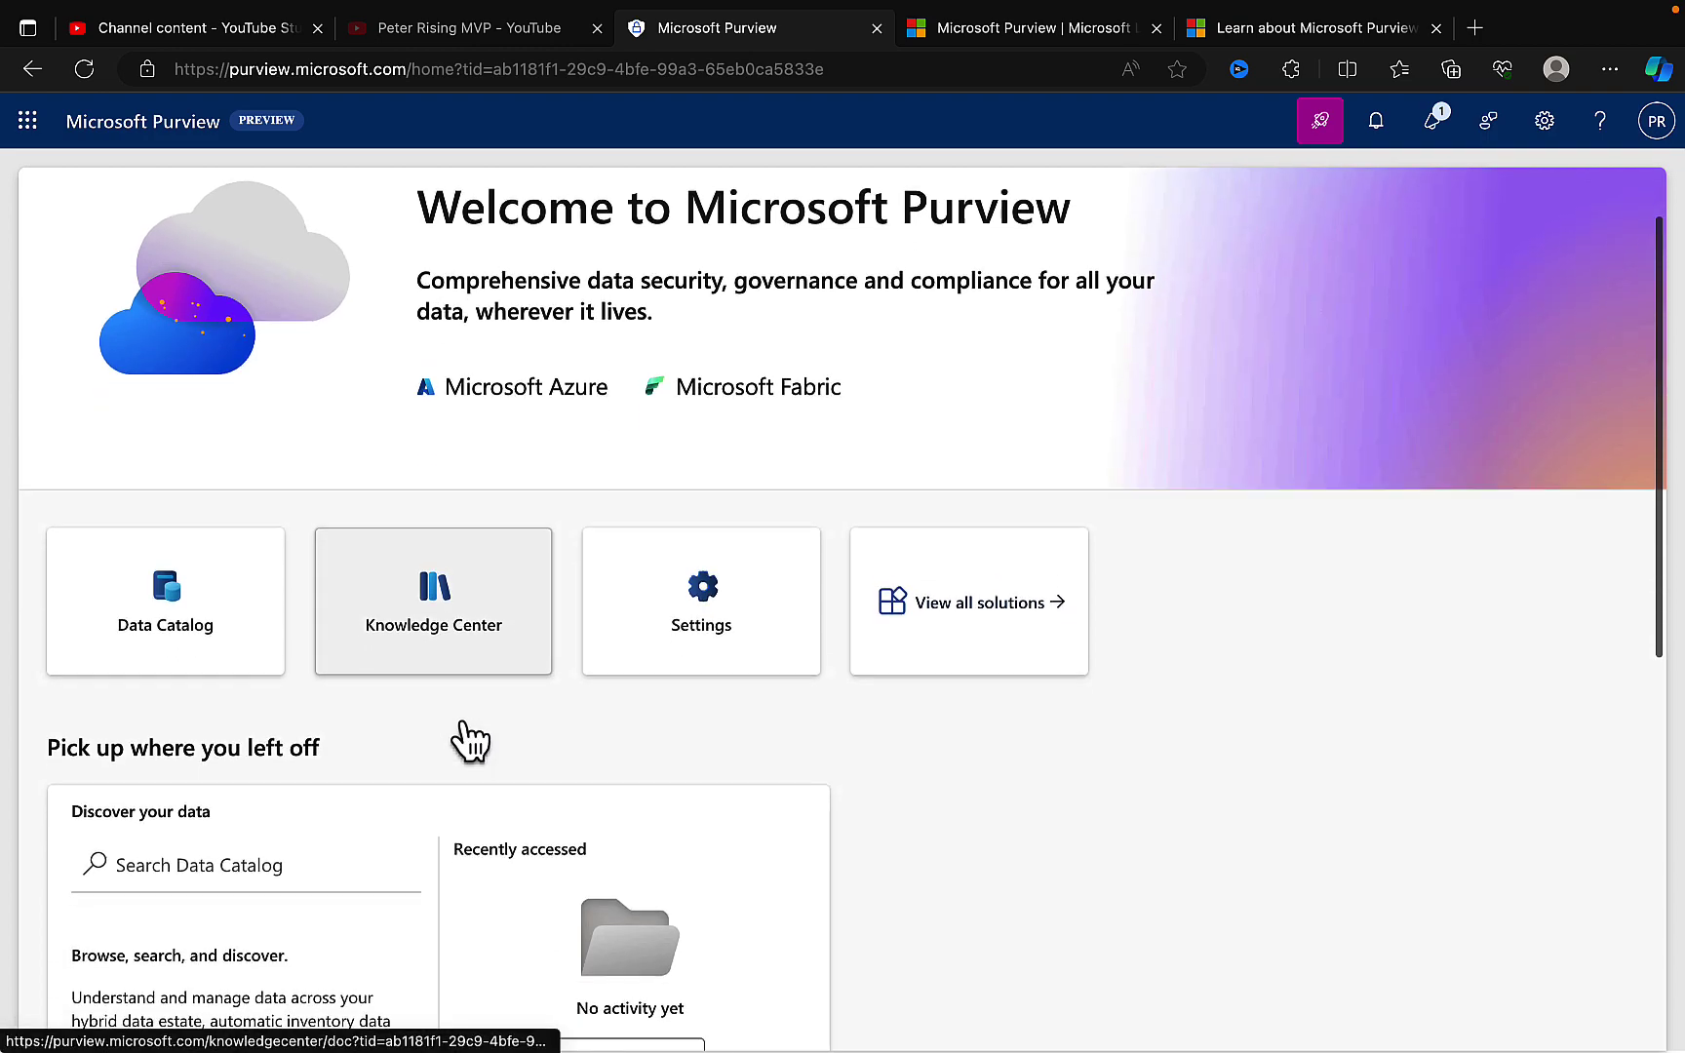
scroll(576, 724, "down", 5)
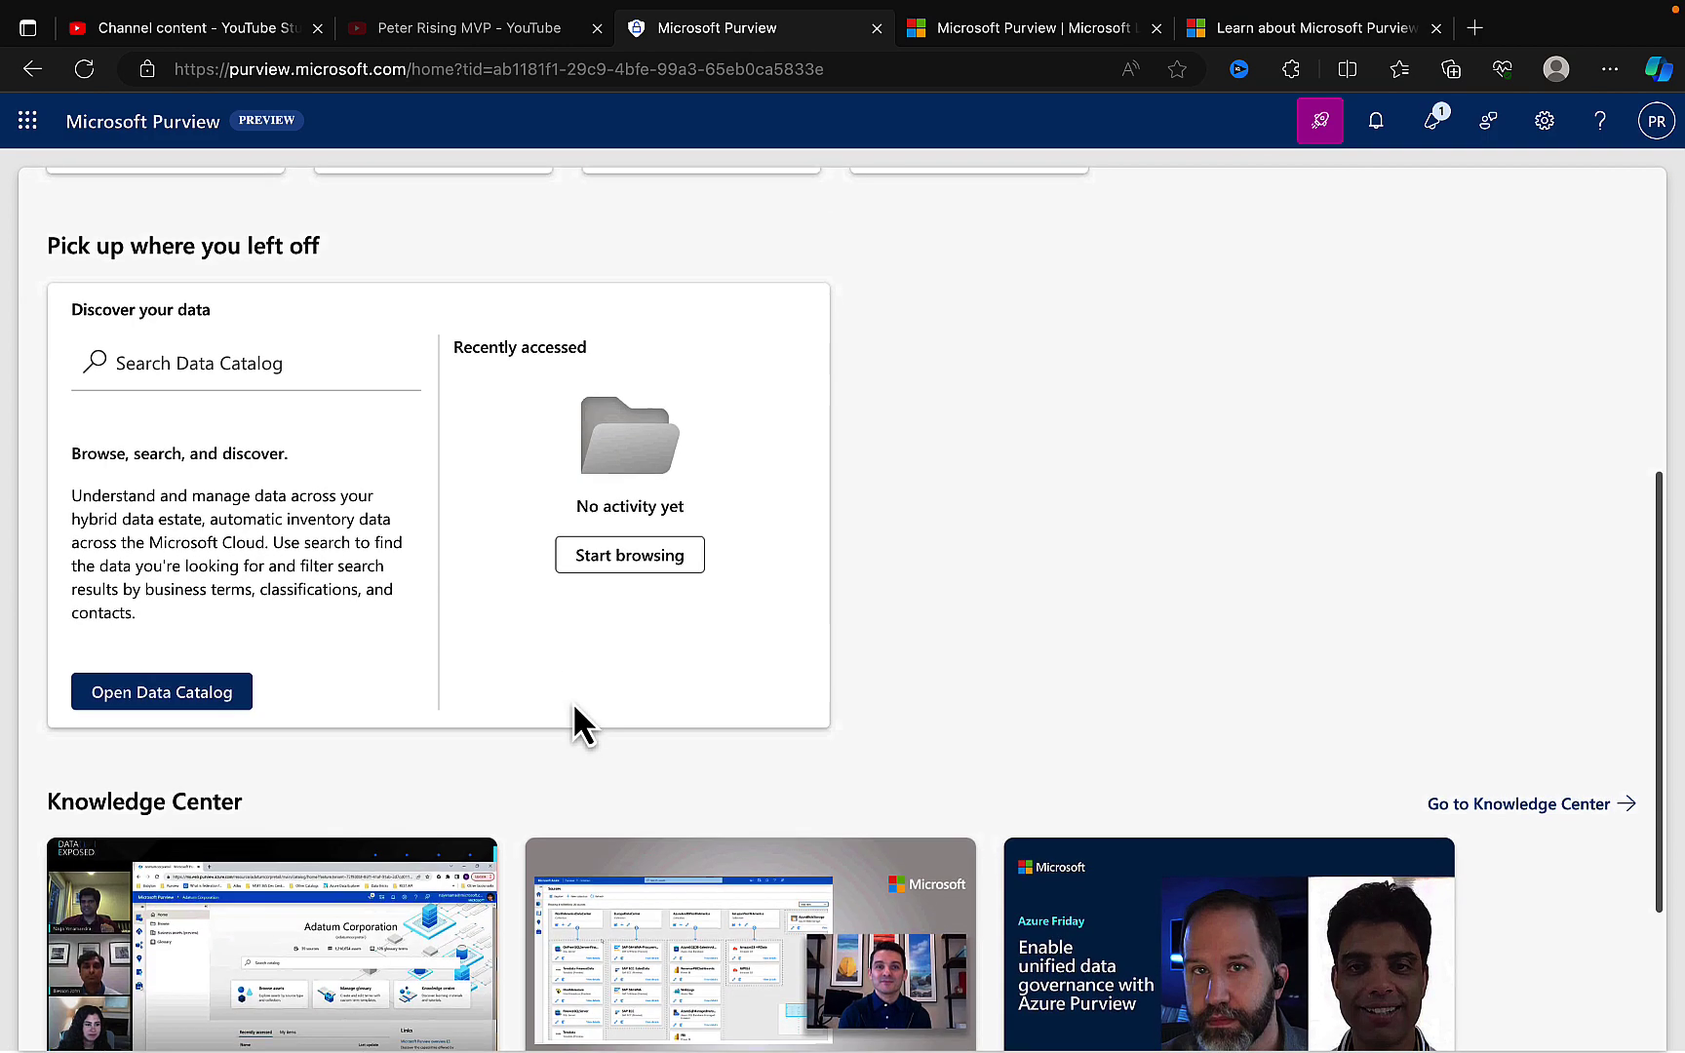
scroll(574, 707, "down", 3)
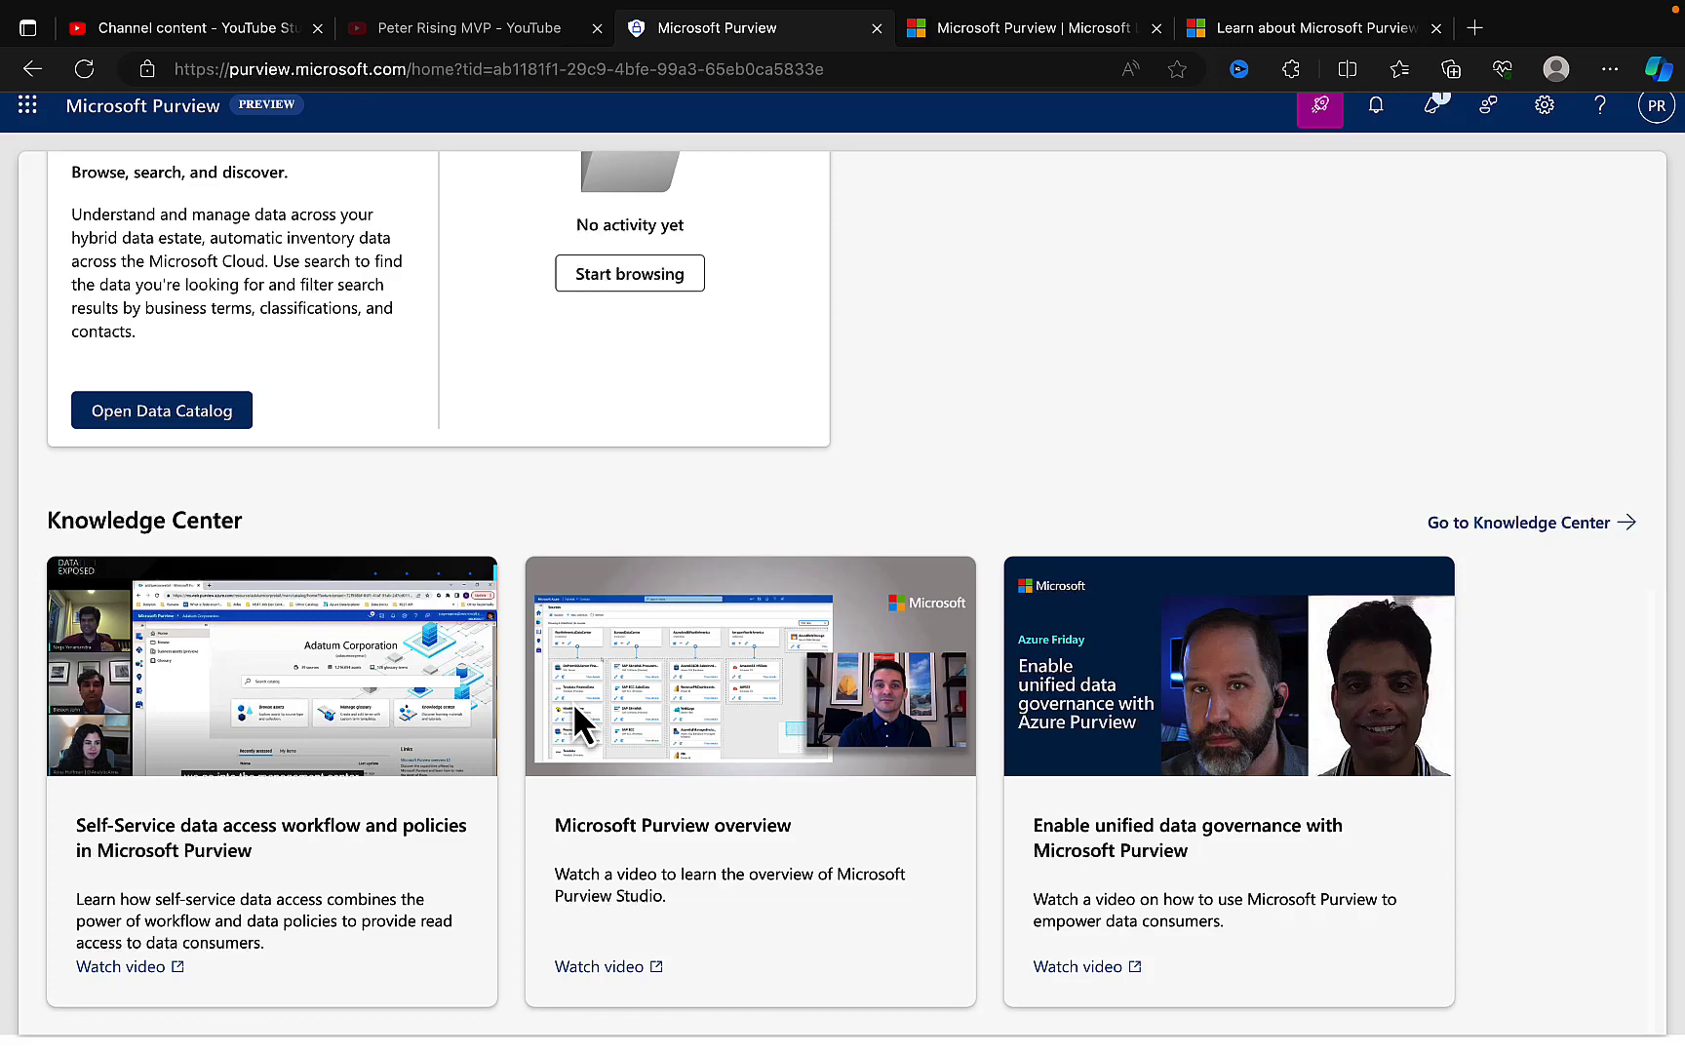
scroll(574, 707, "up", 1)
scroll(572, 703, "up", 8)
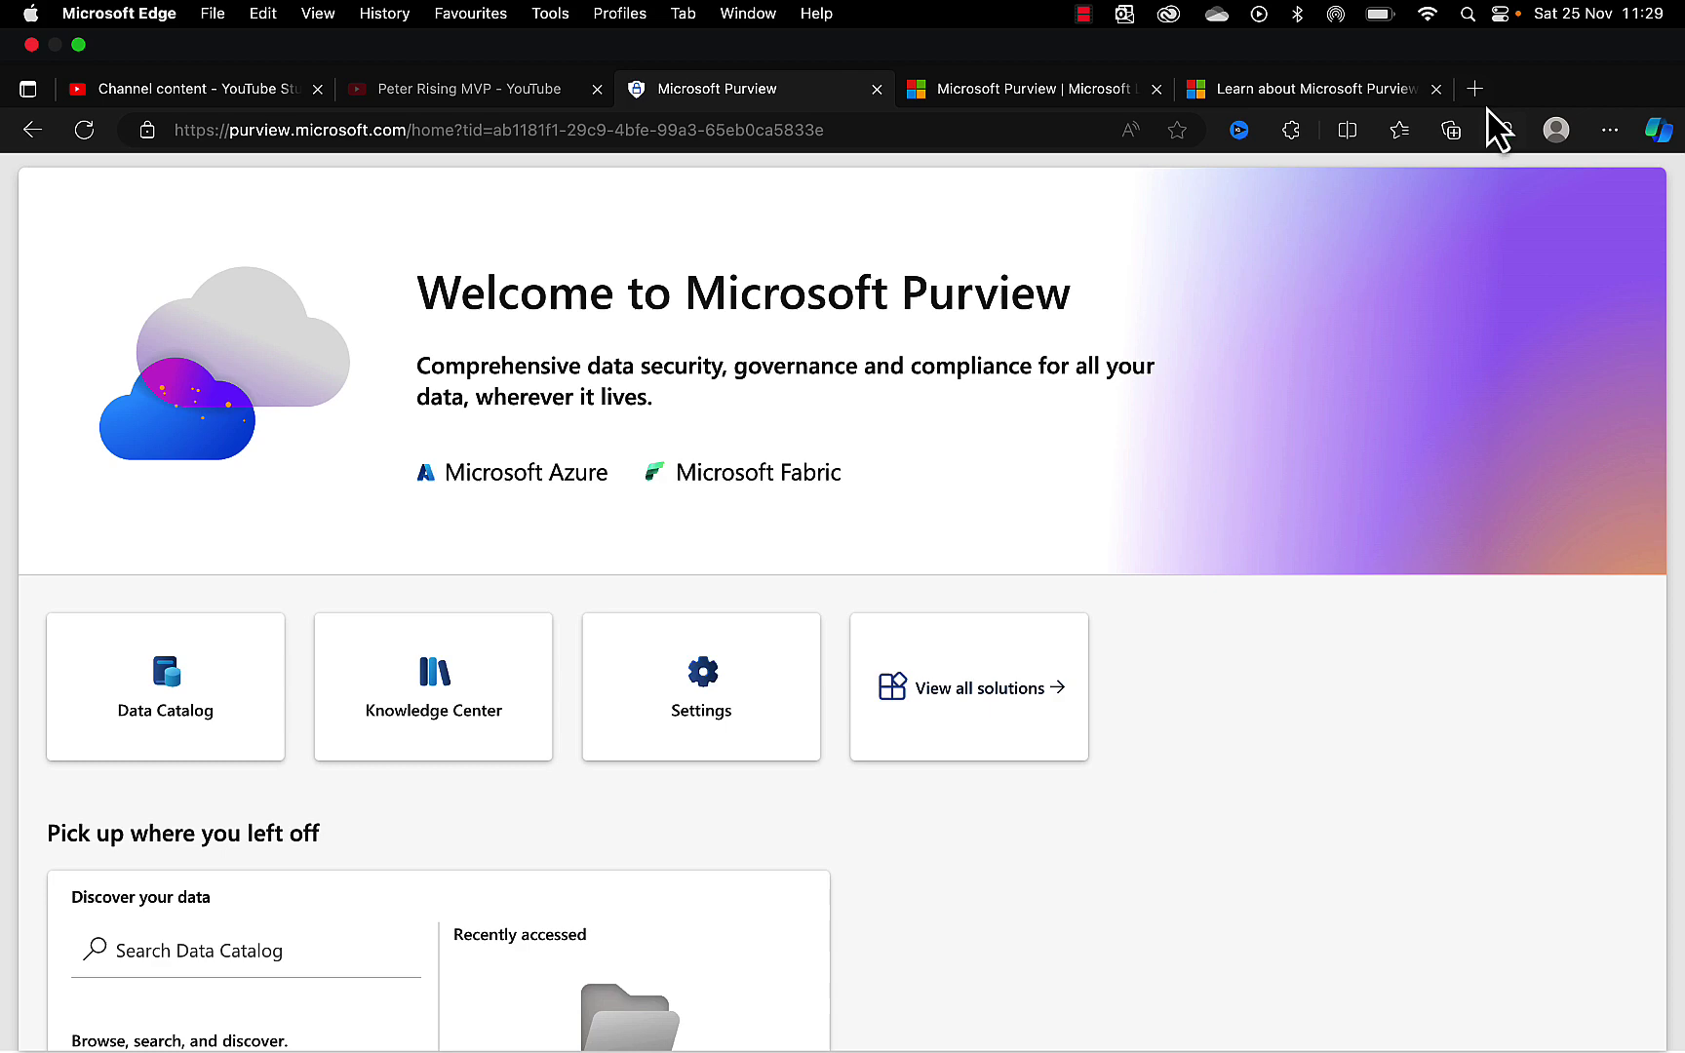
Load compliance.microsoft.com in a new tab and scroll to its Solutions list
left_click(1475, 28)
type("compliance.microsoft.com/homepage")
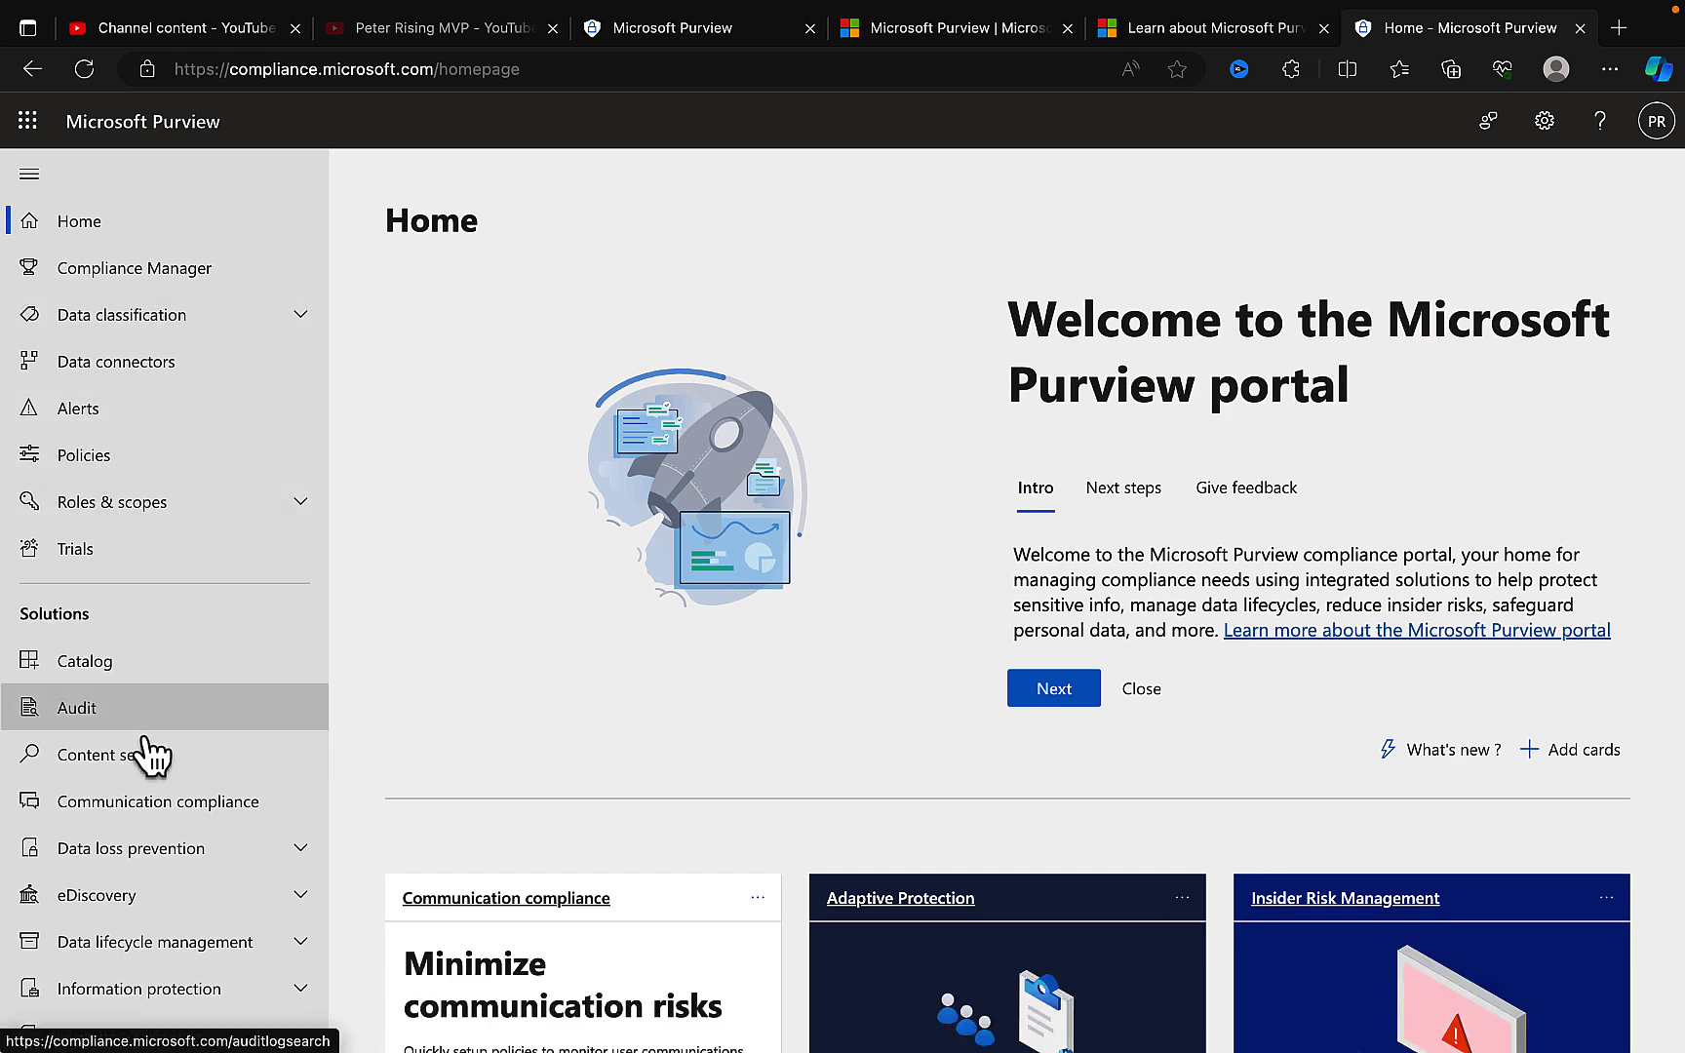
scroll(151, 756, "down", 4)
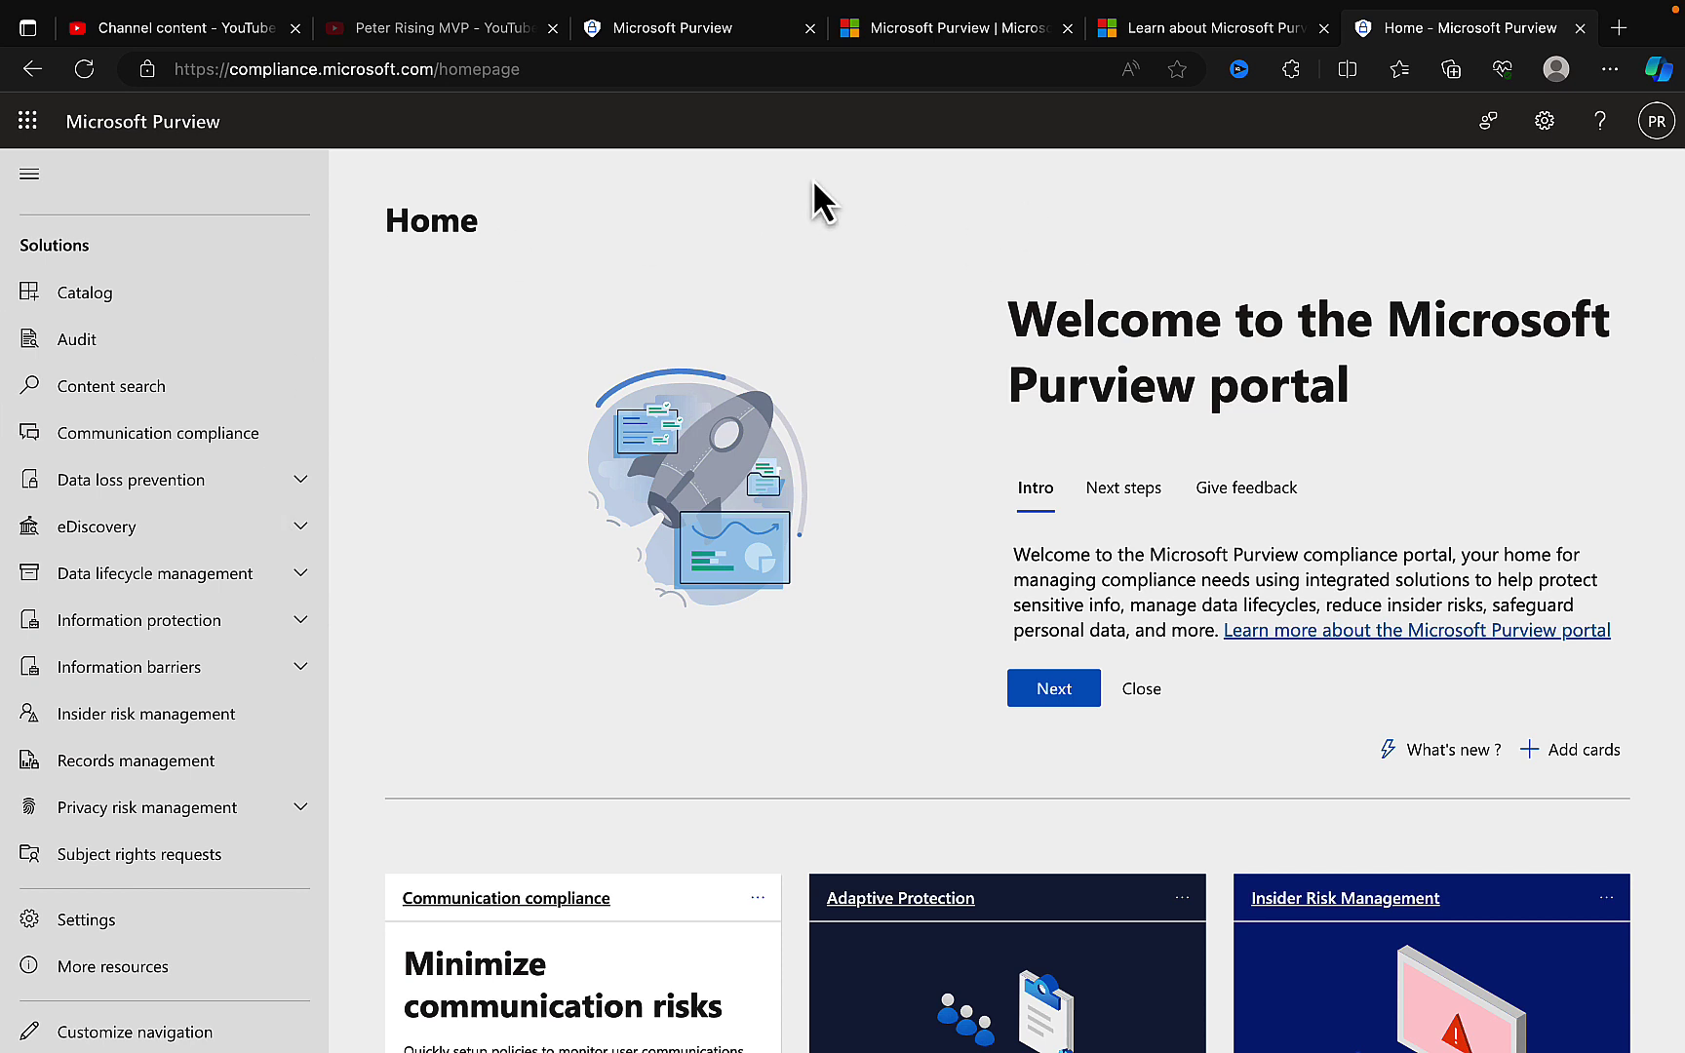
Switch back to the Microsoft Purview preview portal tab
left_click(665, 29)
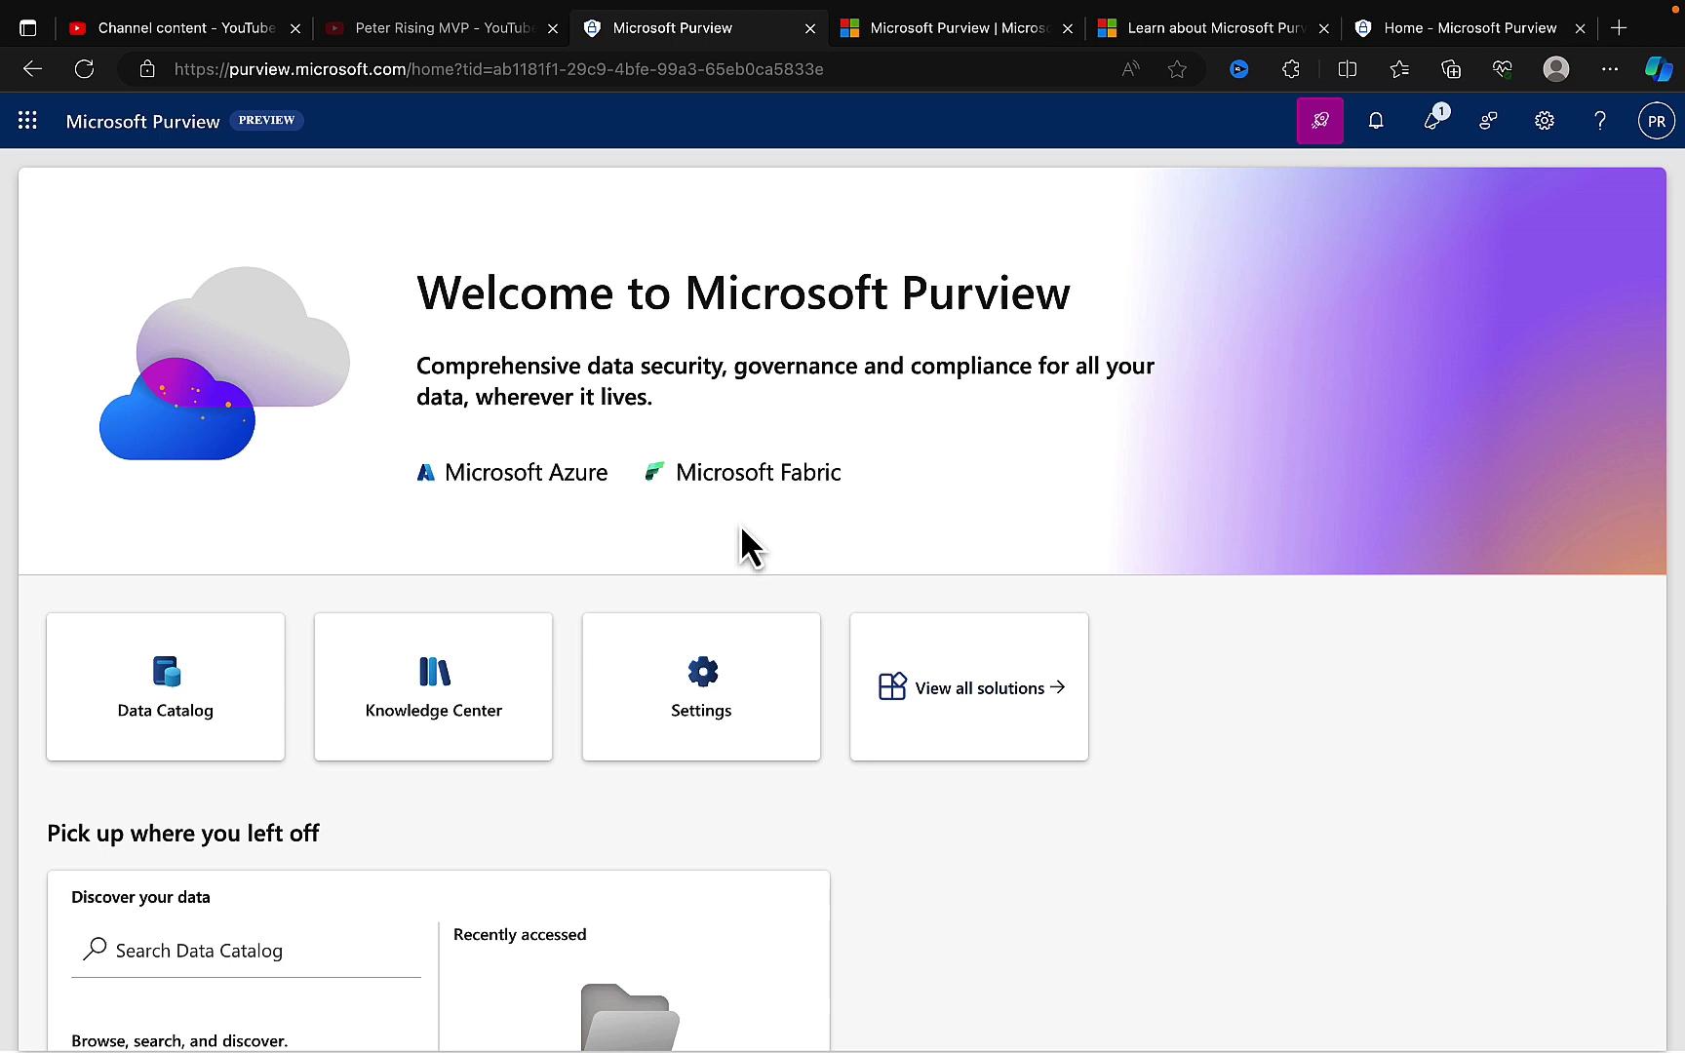